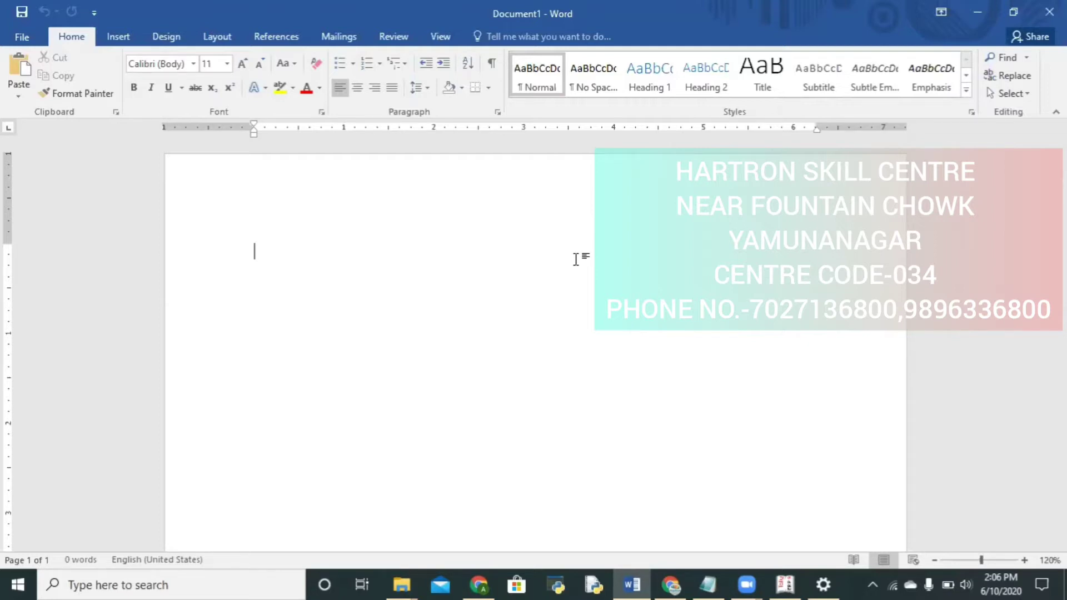
Step: Fill the blank page with five paragraphs of sample text using =rand()
text(=ra)
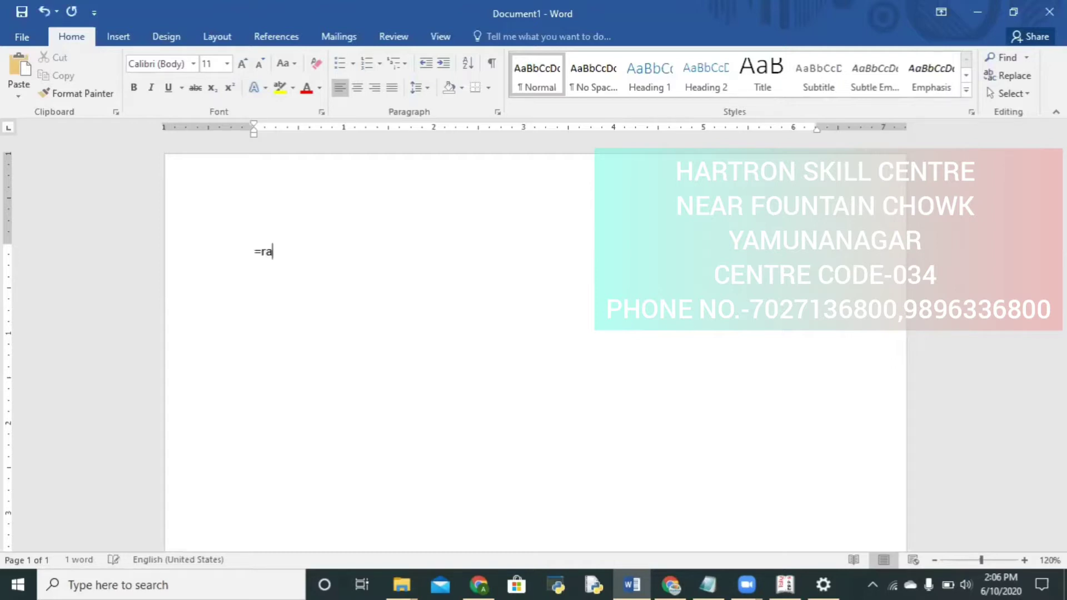
text(nd()
text())
key(Return)
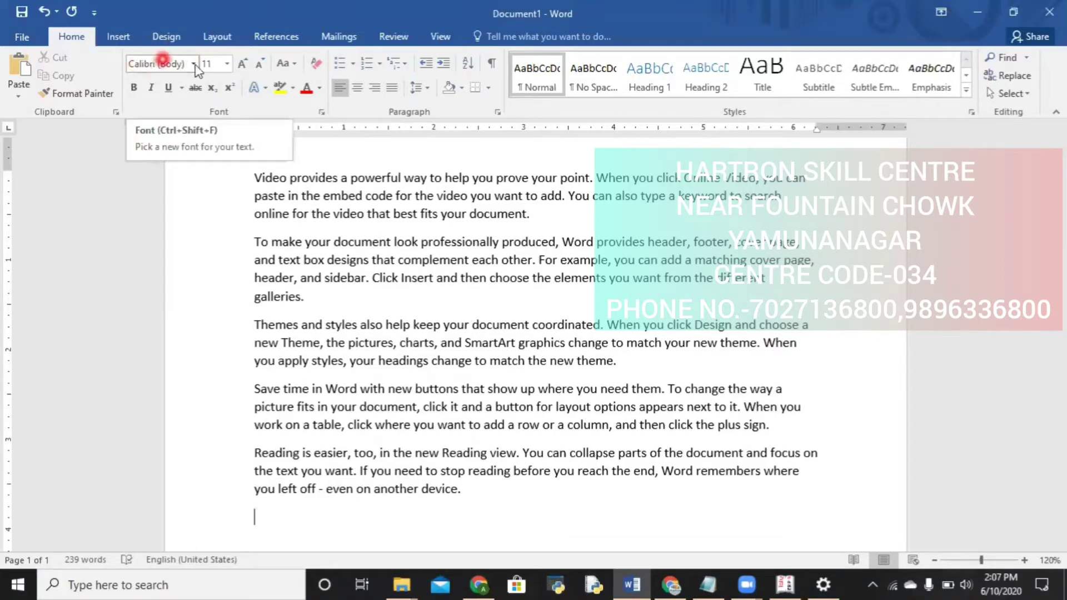
Step: Select all five sample paragraphs and change their font to Arial
click(121, 90)
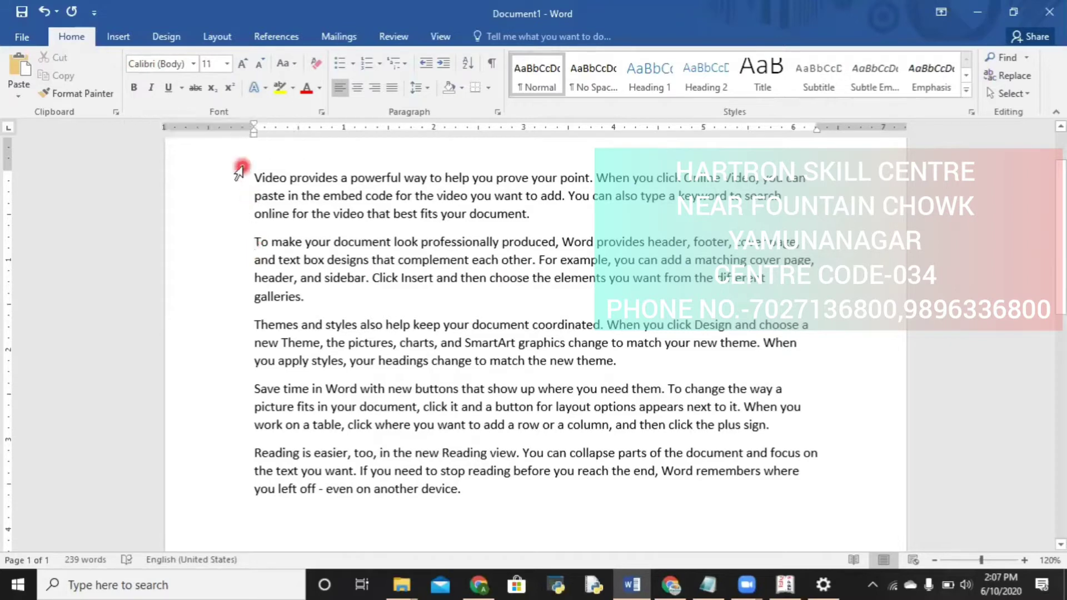
mouse_move(238, 172)
mouse_down()
mouse_move(403, 340)
mouse_move(495, 501)
mouse_up()
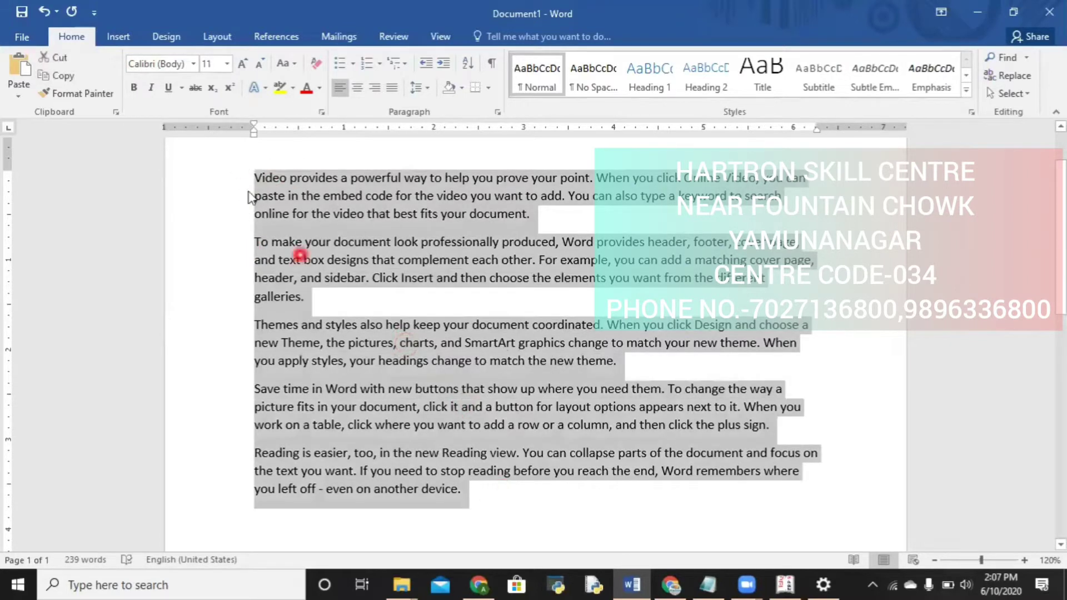
click(193, 66)
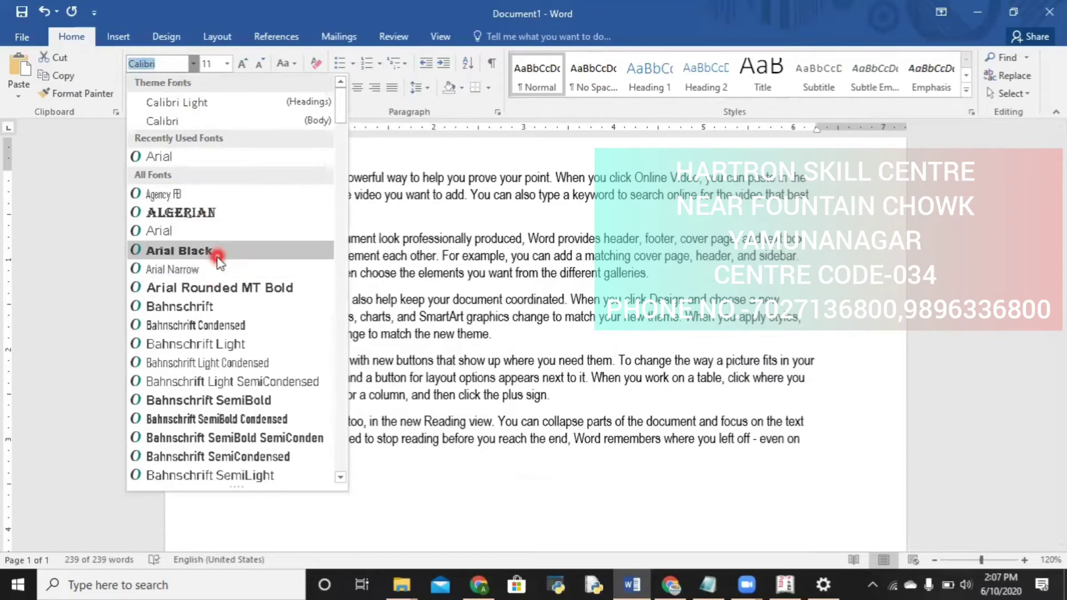
click(235, 228)
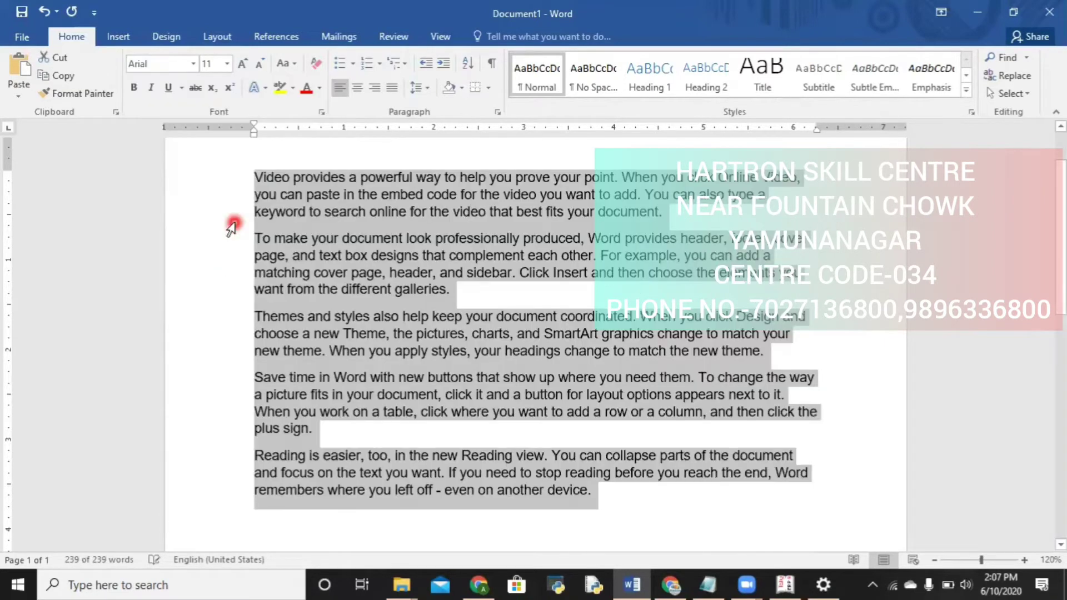
click(227, 64)
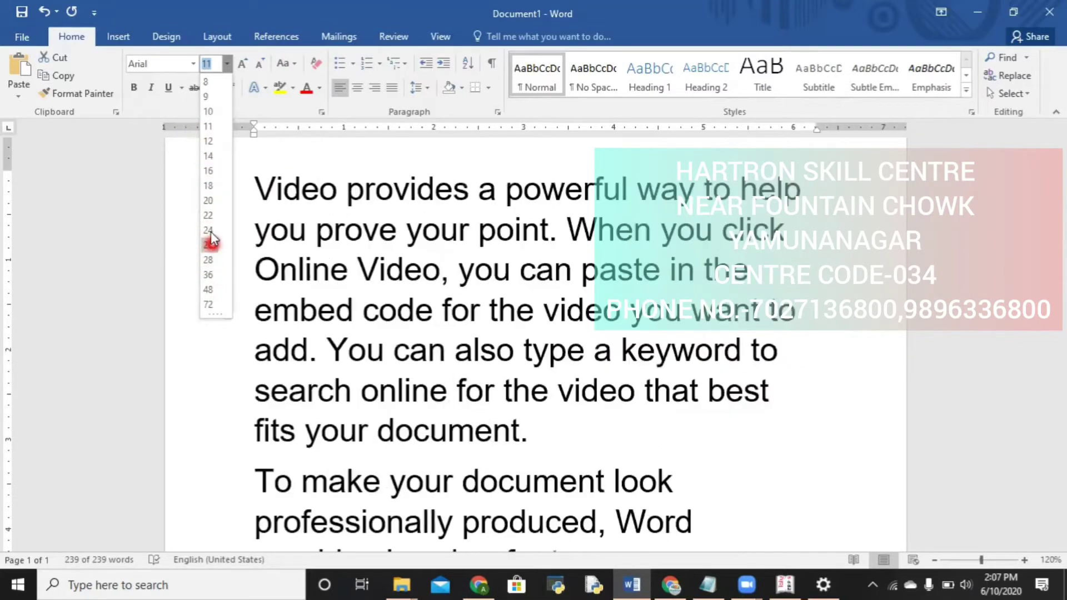
Step: Enlarge all the sample text to 22 pt, then select the first paragraph
click(209, 217)
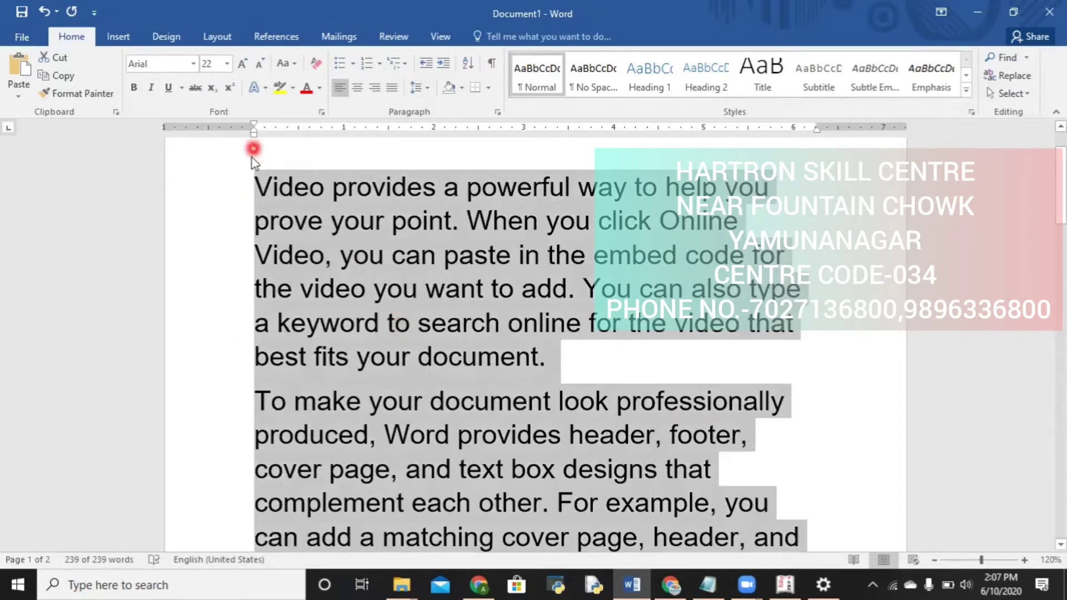
click(260, 206)
drag(254, 186, 552, 354)
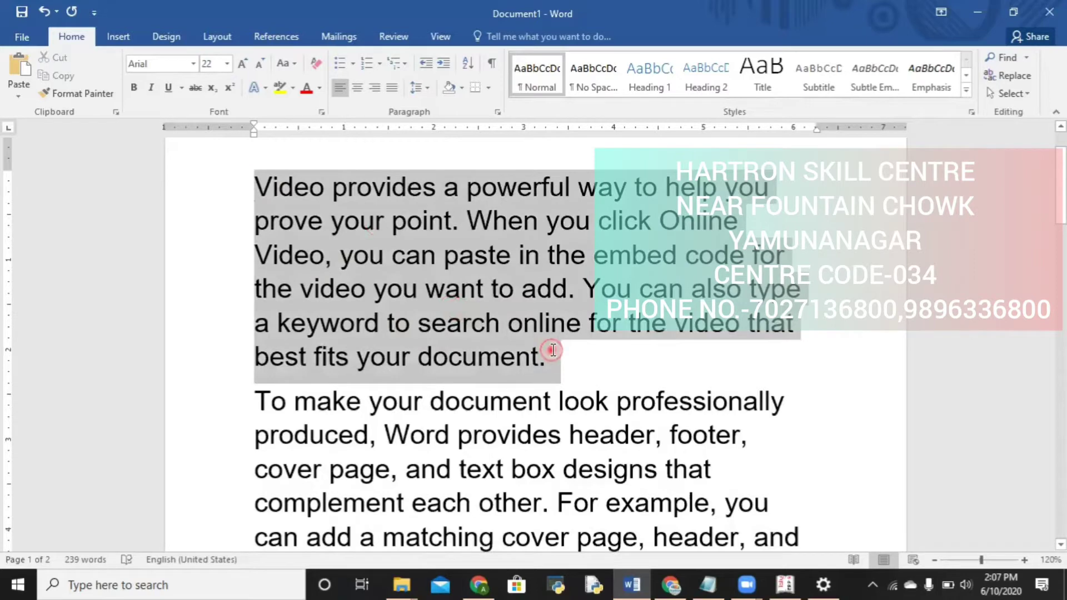
Step: Practise selecting the first line, the third line and the whole first paragraph from the margin
click(208, 203)
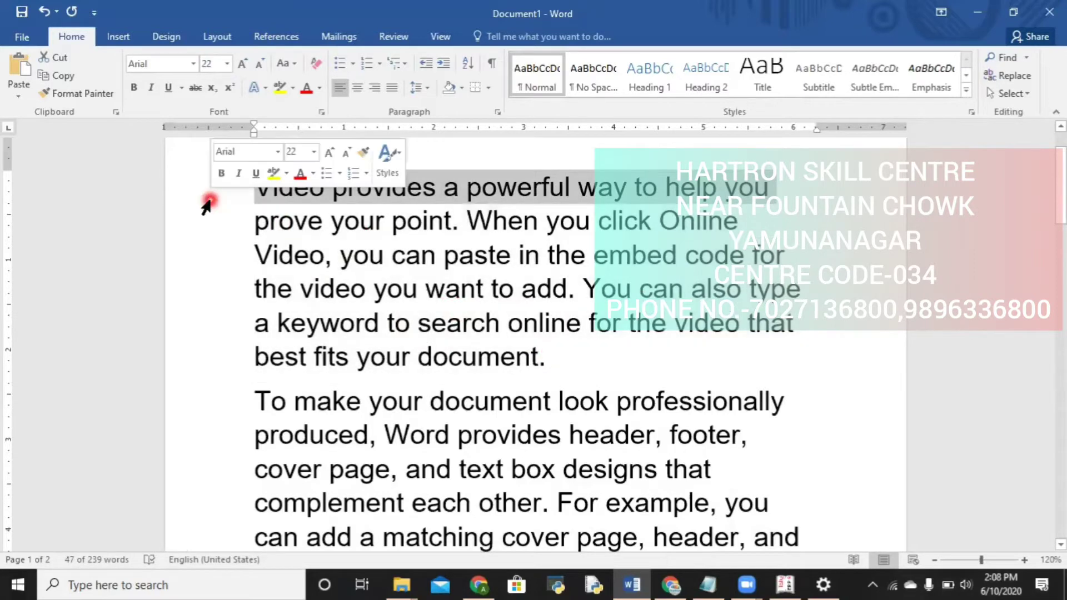
double_click(159, 226)
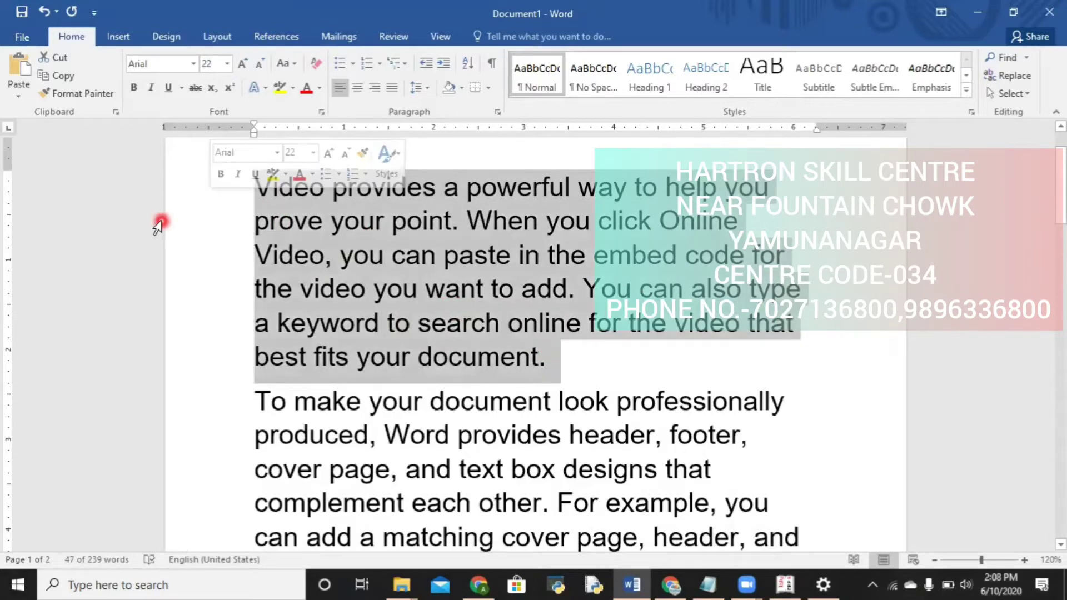
click(231, 251)
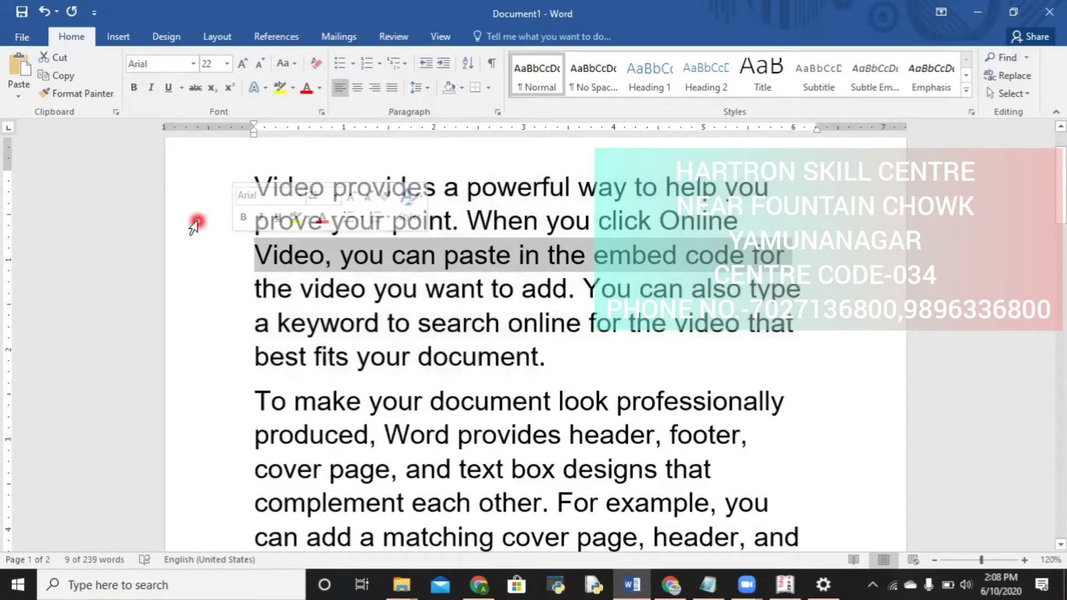
click(227, 168)
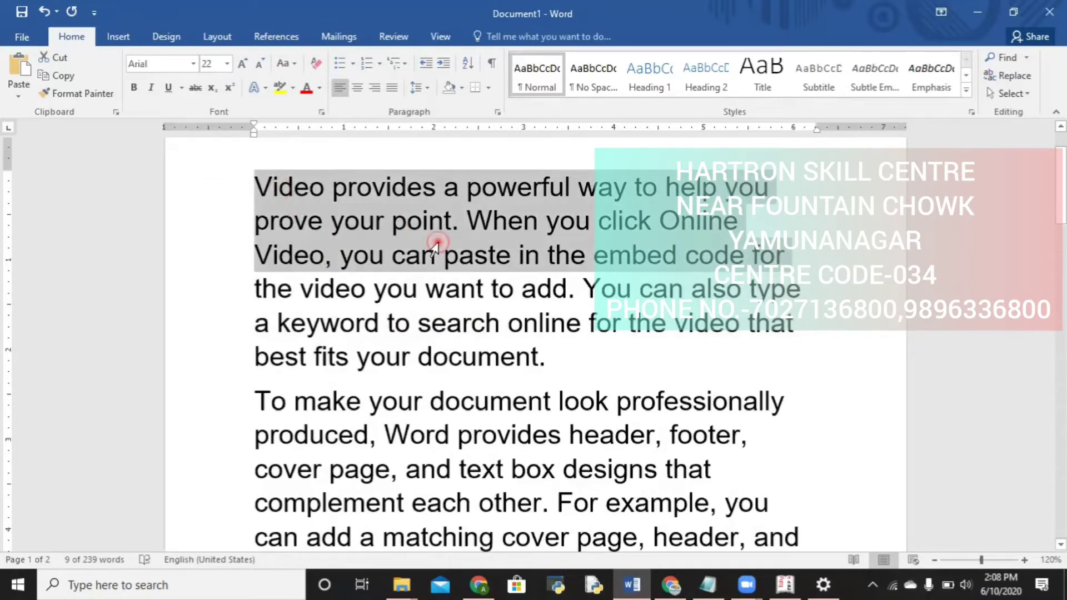
drag(240, 175, 569, 353)
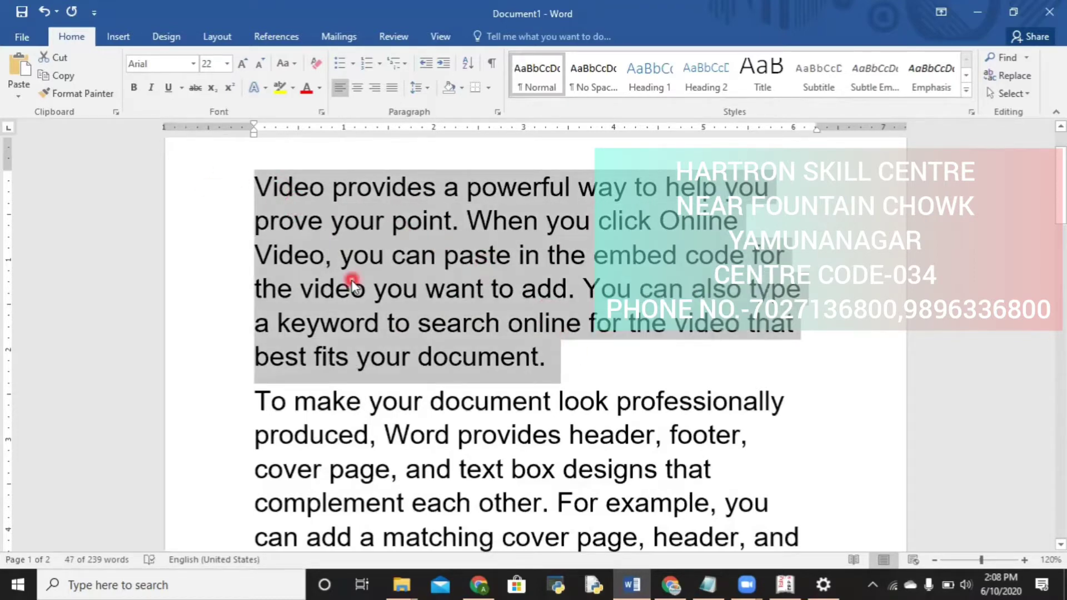
click(158, 188)
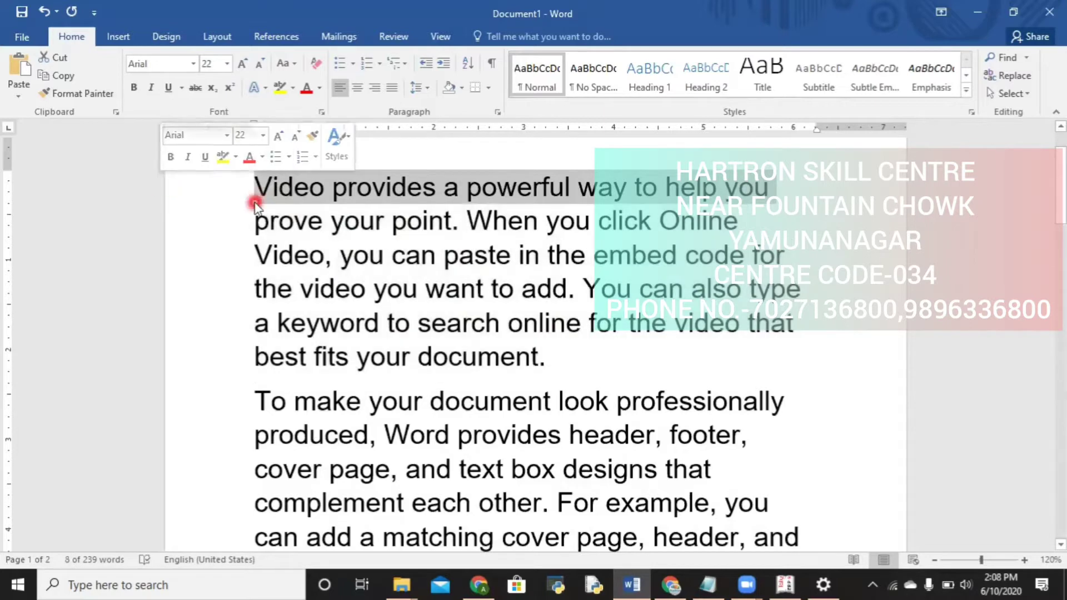
drag(239, 190, 553, 358)
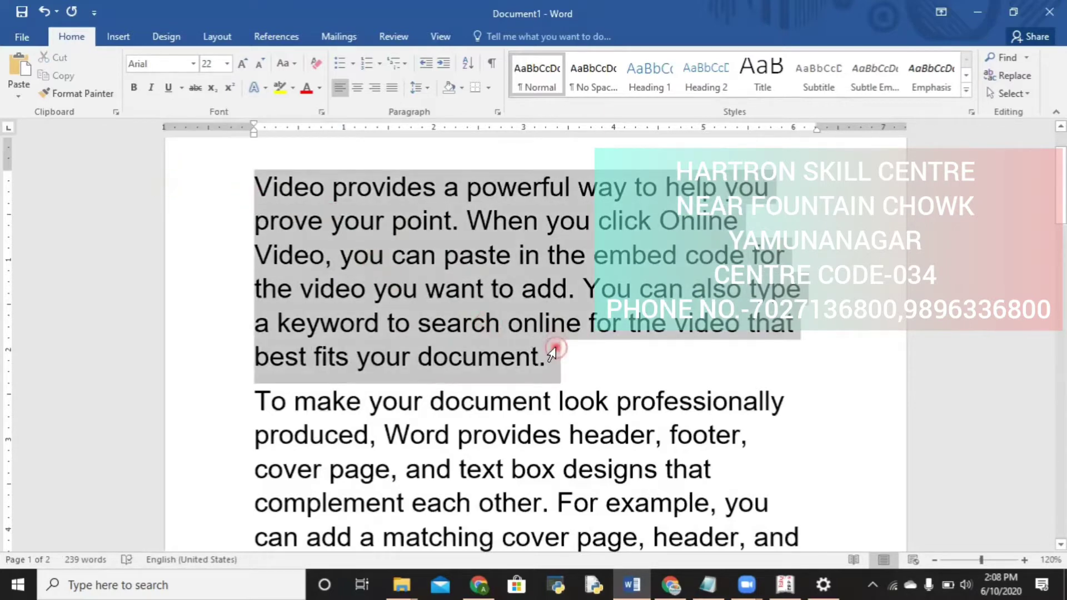
Step: Set the first paragraph to 14 pt, try Grow and Shrink Font, and return it to 22 pt
click(227, 66)
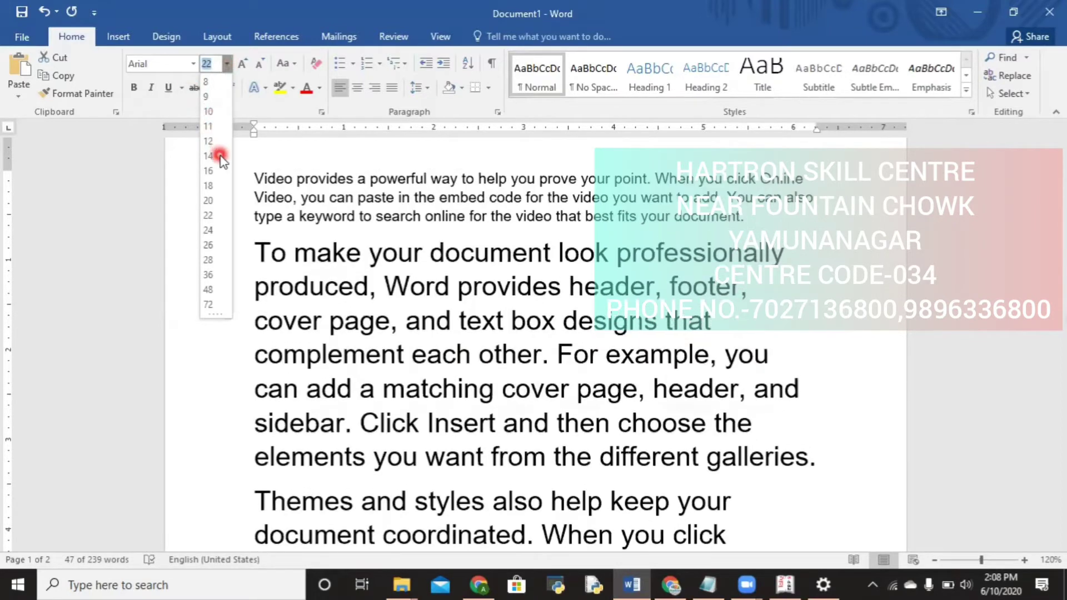
click(211, 155)
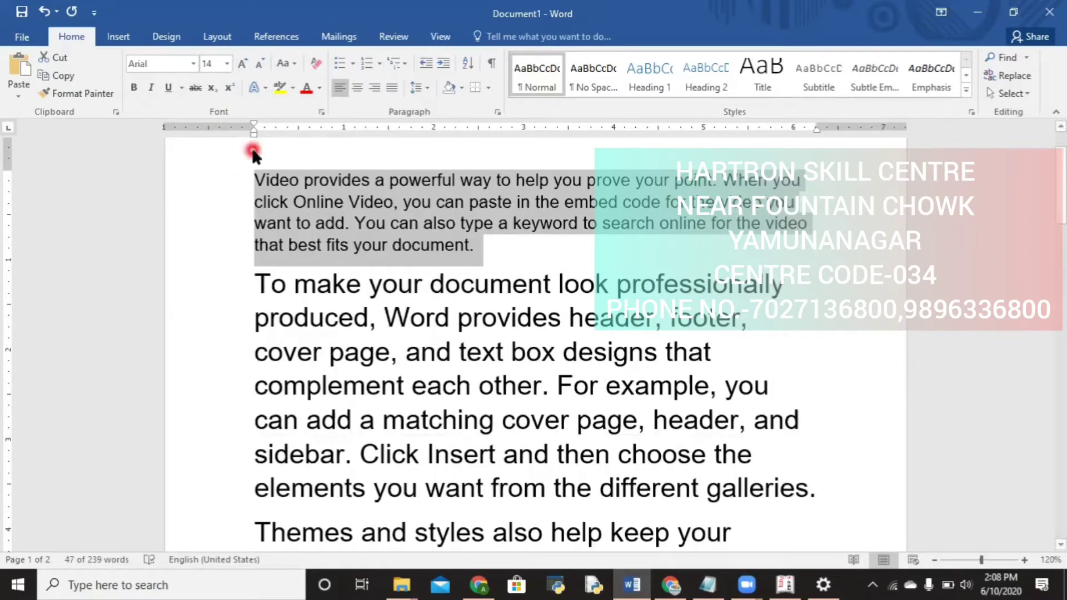
click(240, 64)
click(240, 64)
click(239, 64)
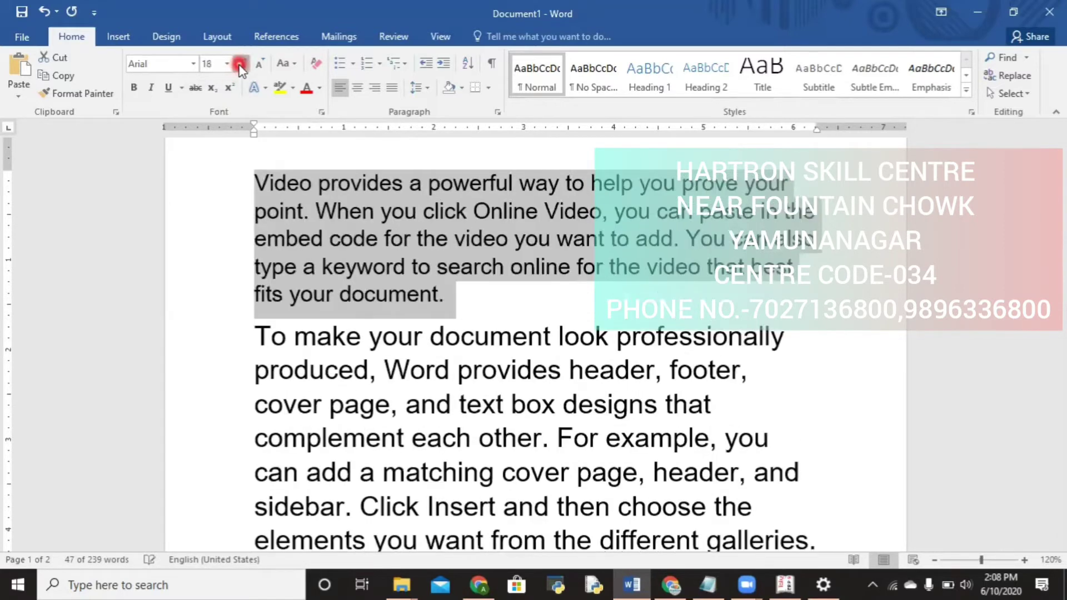
click(239, 65)
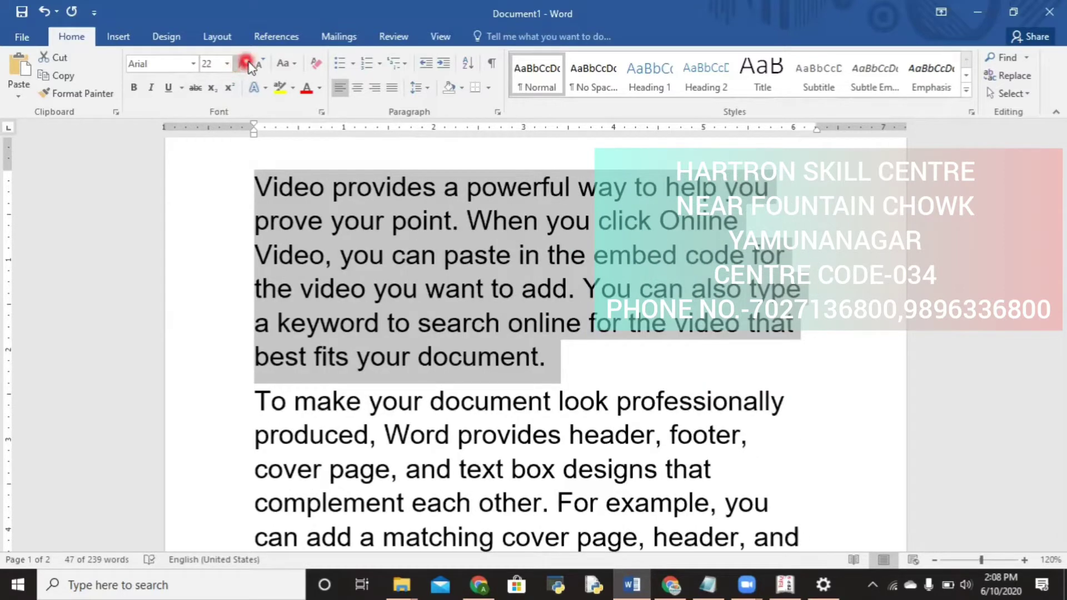
click(259, 65)
click(259, 65)
click(259, 65)
click(259, 64)
click(259, 64)
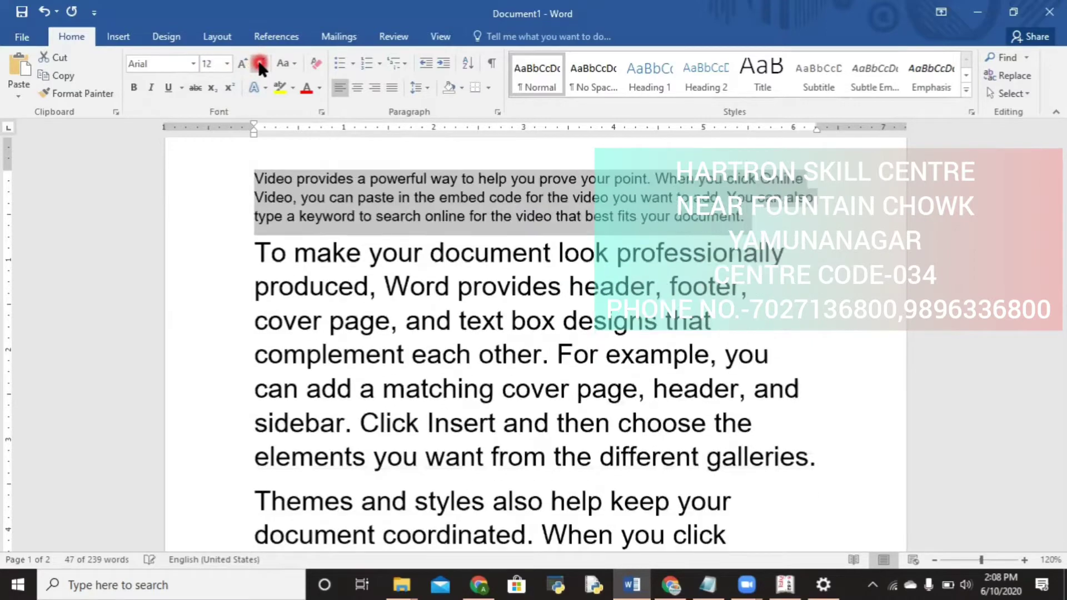
click(260, 64)
click(245, 64)
click(245, 64)
click(245, 64)
click(245, 65)
click(246, 64)
click(245, 65)
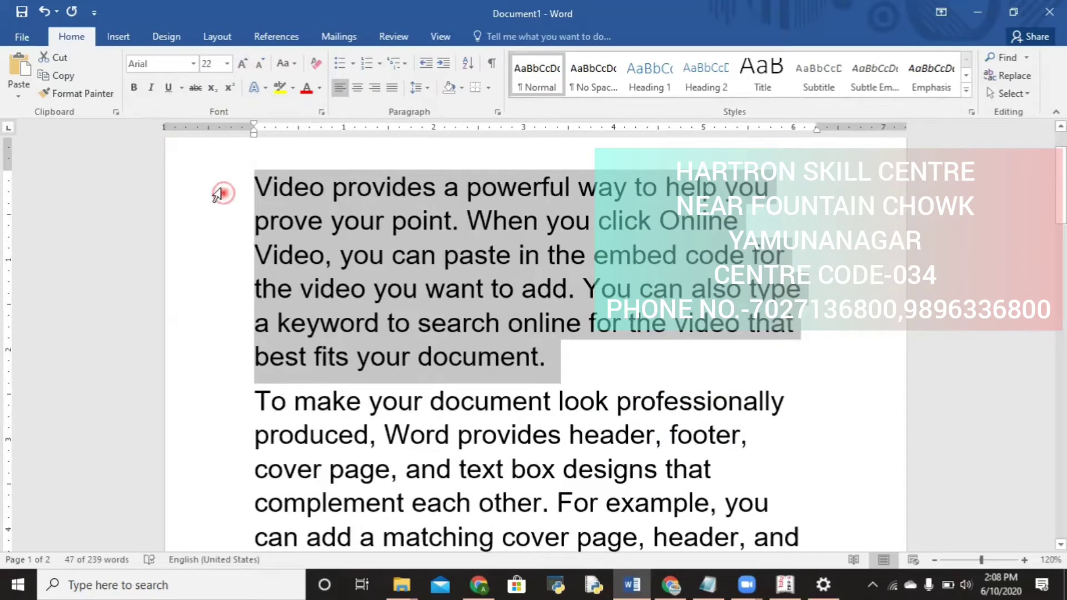
Step: Practise extending a selection line by line, then return to the start of the first paragraph
click(234, 186)
drag(246, 183, 250, 181)
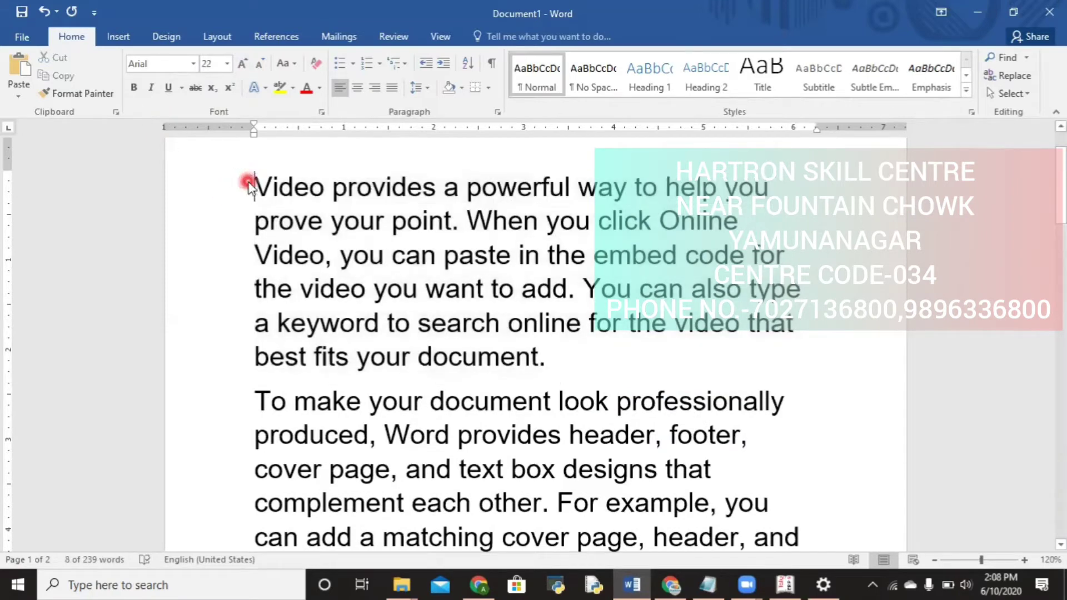
key(shift+Down)
key(shift+Down)
key(shift+Down)
key(shift+Right)
key(shift+Right)
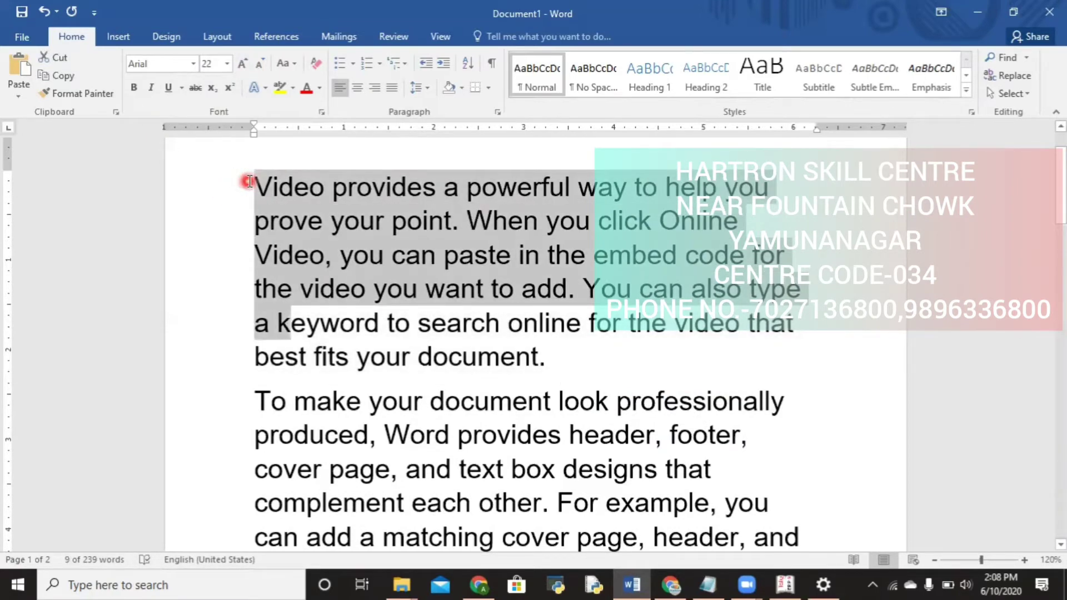
key(shift+Down)
key(shift+Down)
key(shift+Down)
key(shift+Down)
key(shift+Down)
key(shift+Down)
key(shift+Down)
key(Down)
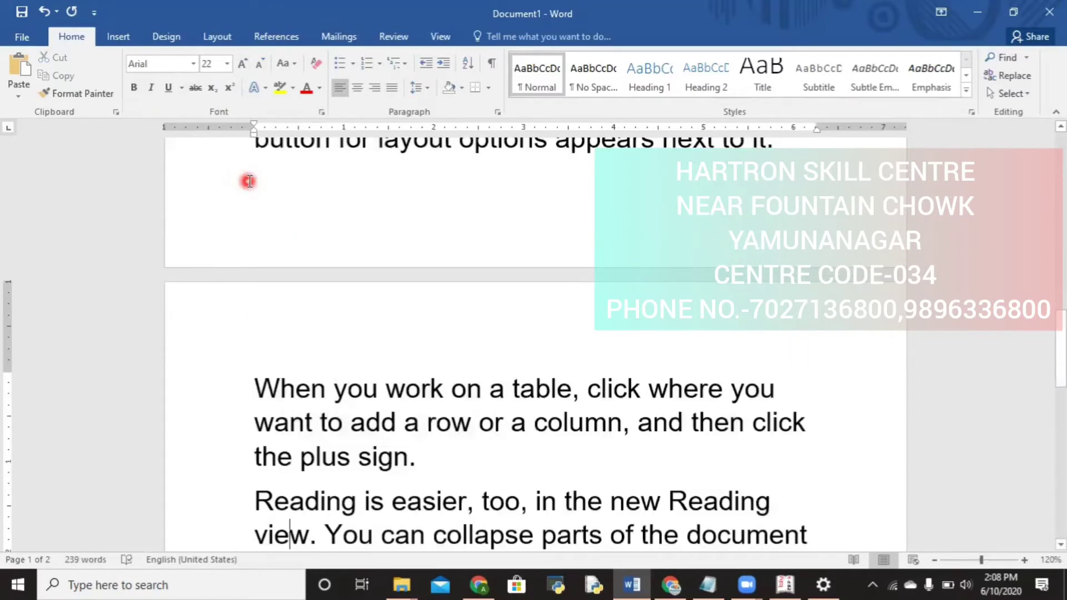
key(Up)
key(Up)
key(Up)
key(Up)
key(Up)
key(Up)
key(Up)
key(Up)
key(Up)
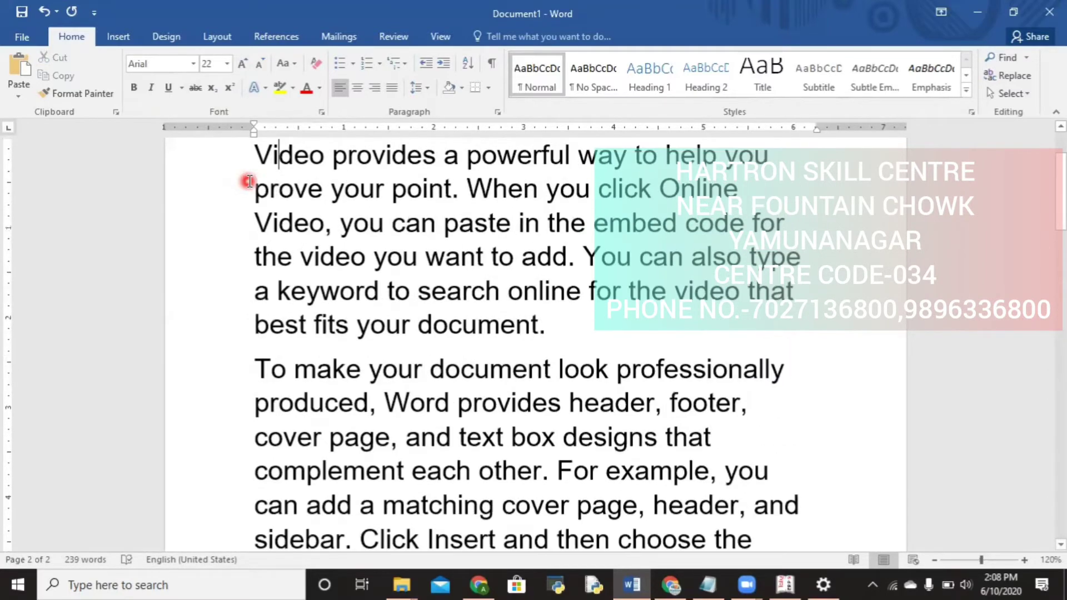
key(Home)
key(Up)
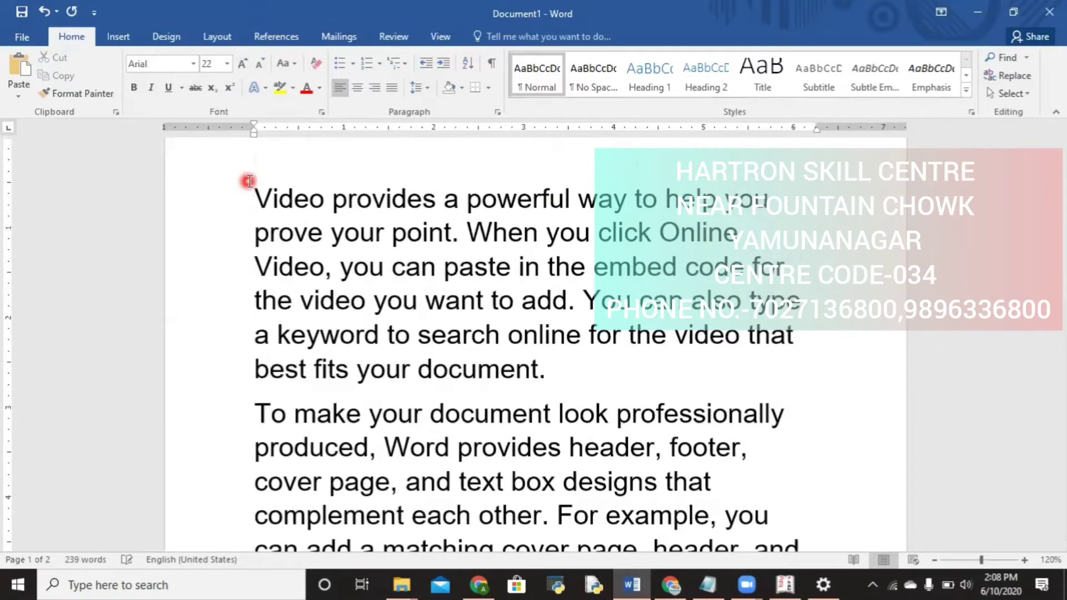
Step: Type the heading 'HARTRON SKILL CENTRE CODE -034', select it and make it bold
text(HA)
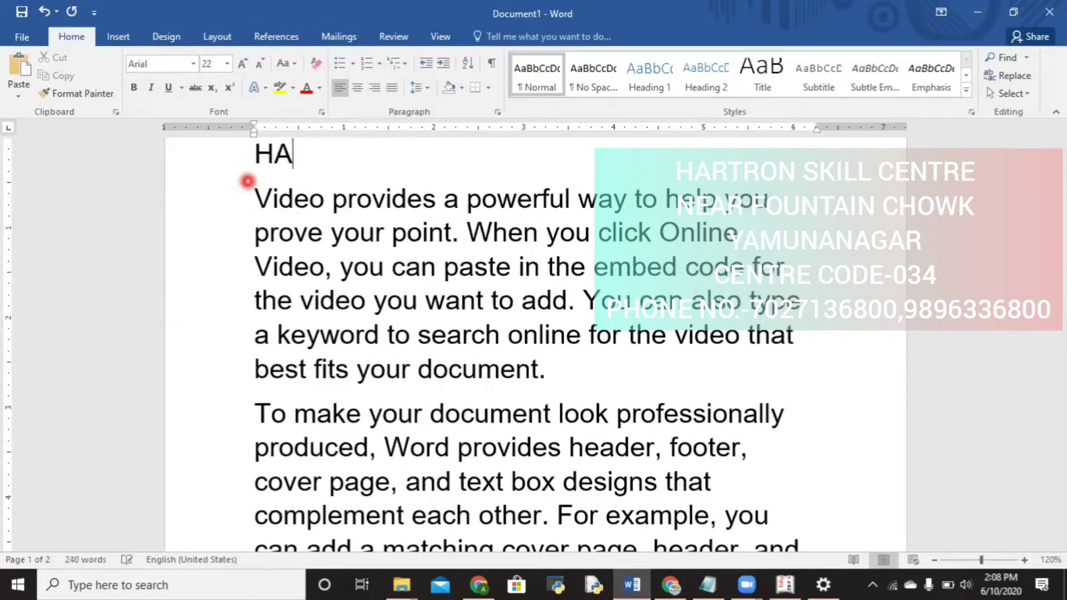
text(RTRON SKILL)
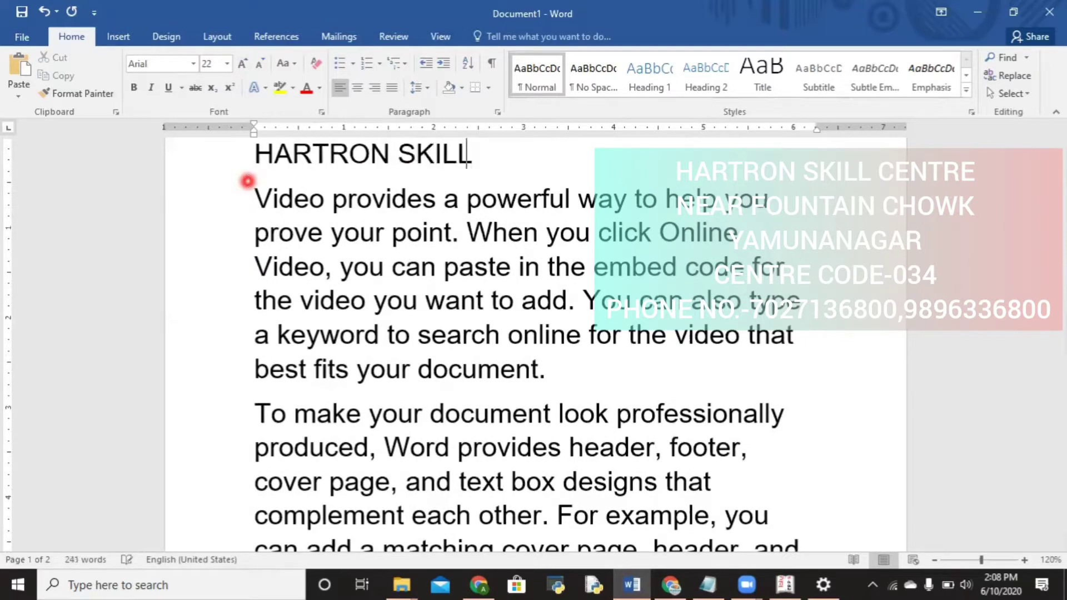
text( CENTRE )
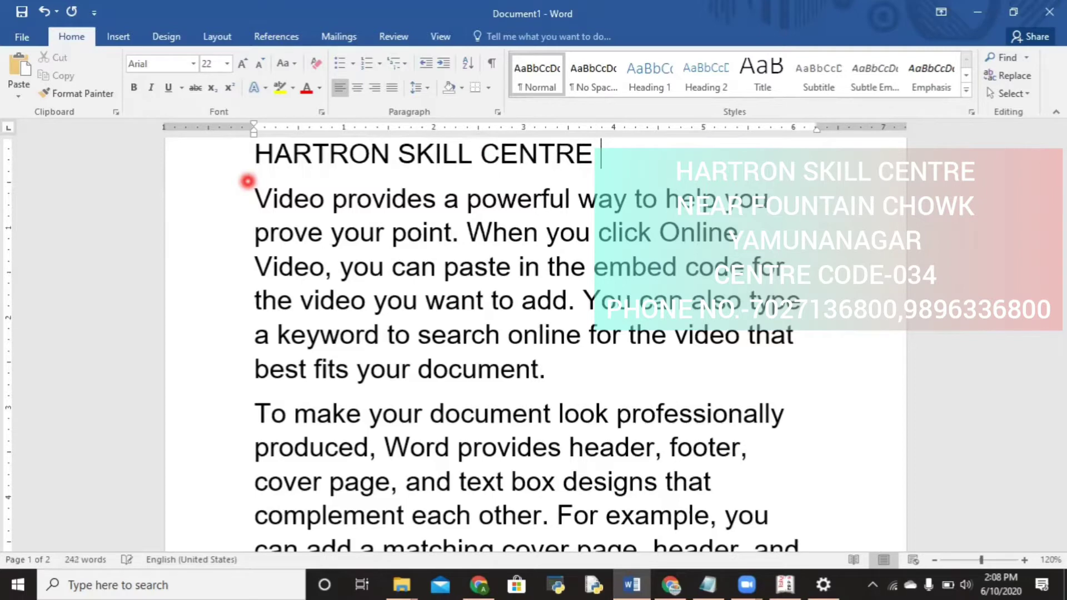
text(CODE -)
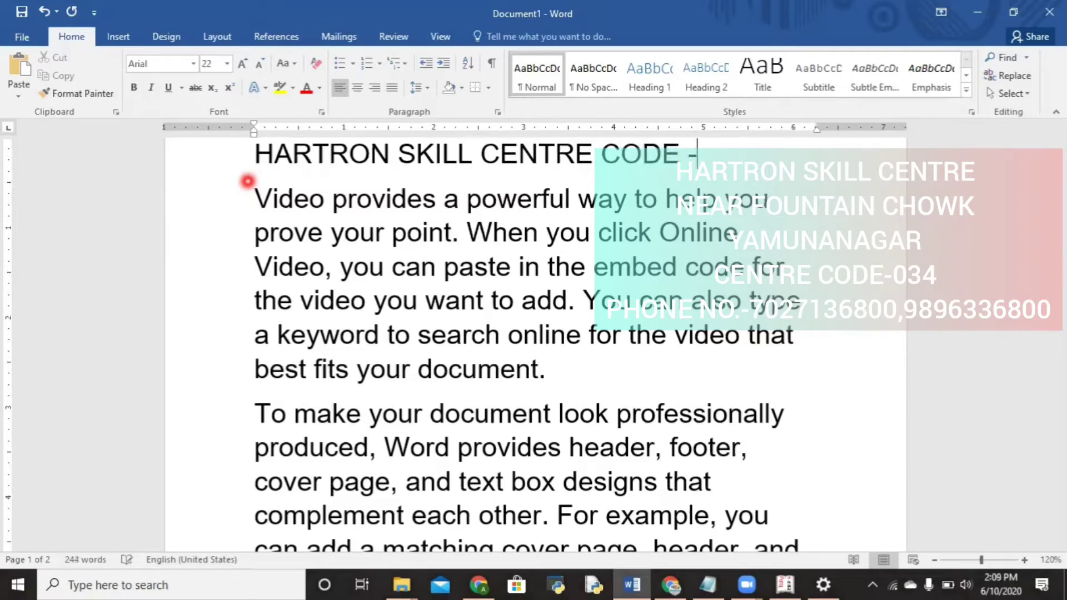
text(034)
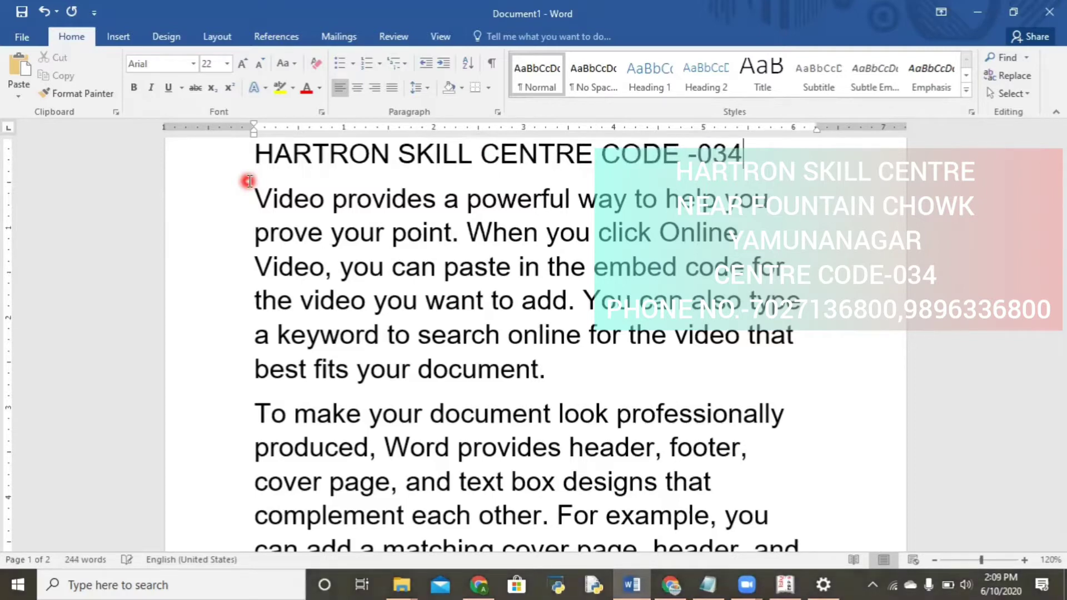
key(ctrl+shift+Left)
key(ctrl+shift+Left)
key(ctrl+shift+Left)
key(ctrl+shift+Left)
key(ctrl+shift+Left)
key(ctrl+shift+Left)
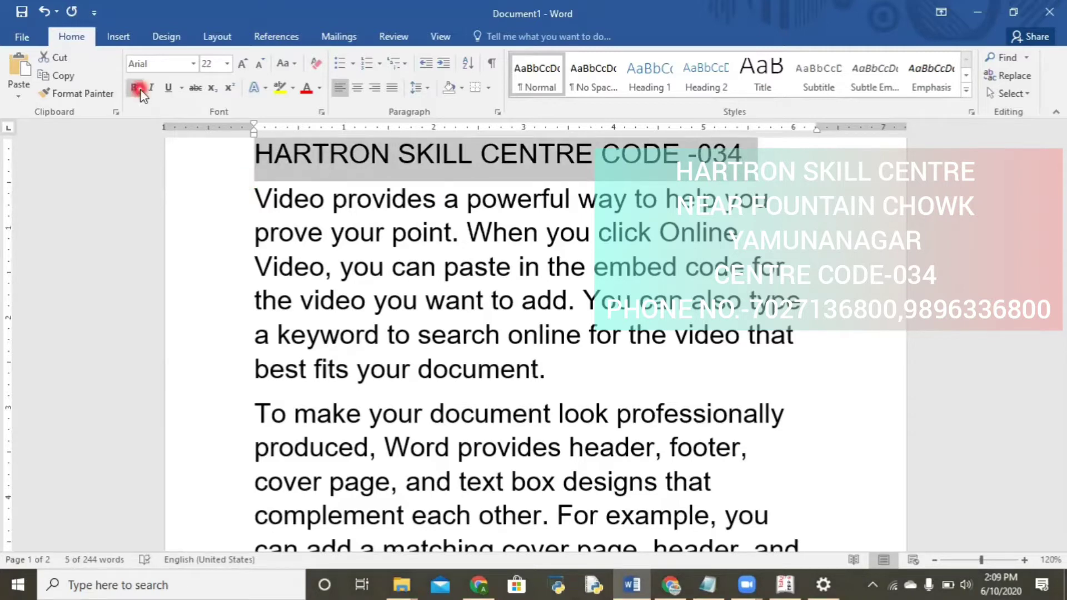
key(ctrl+b)
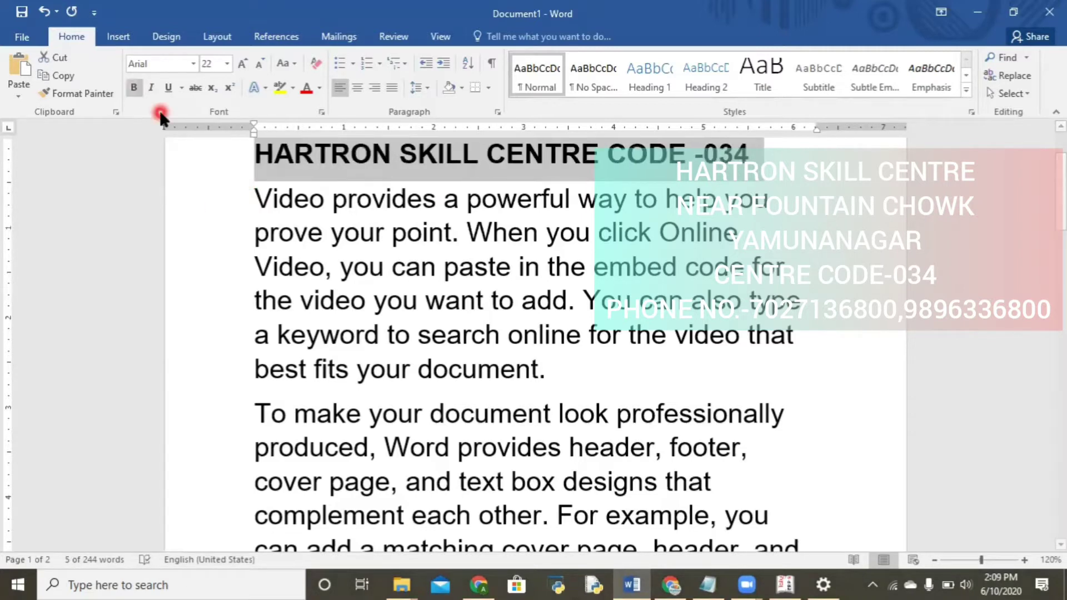
click(134, 88)
click(134, 88)
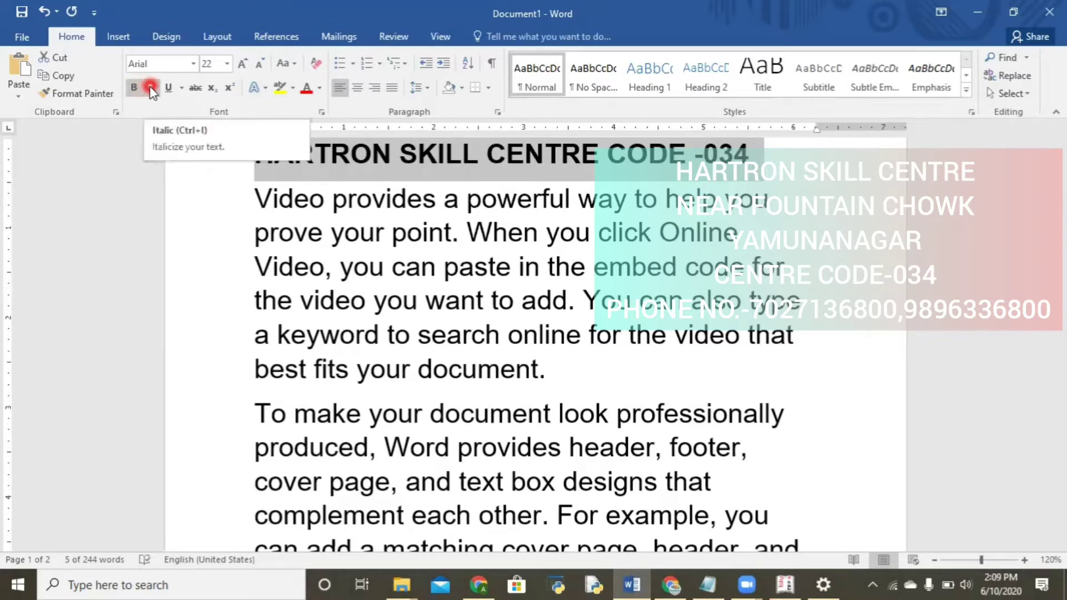
Step: Try italic on the heading, toggling it on and off
click(150, 87)
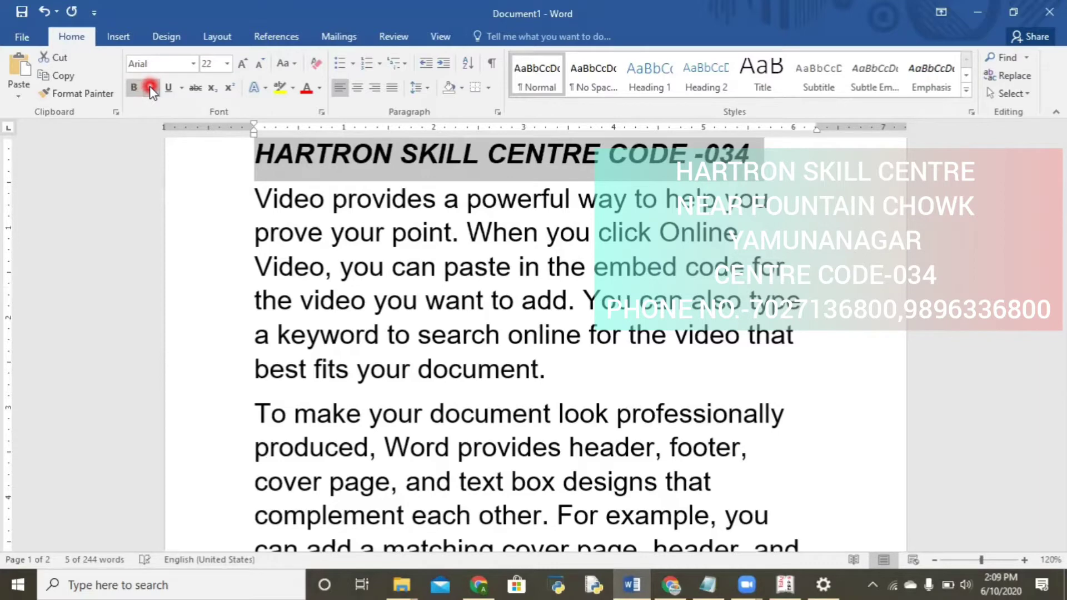
click(150, 88)
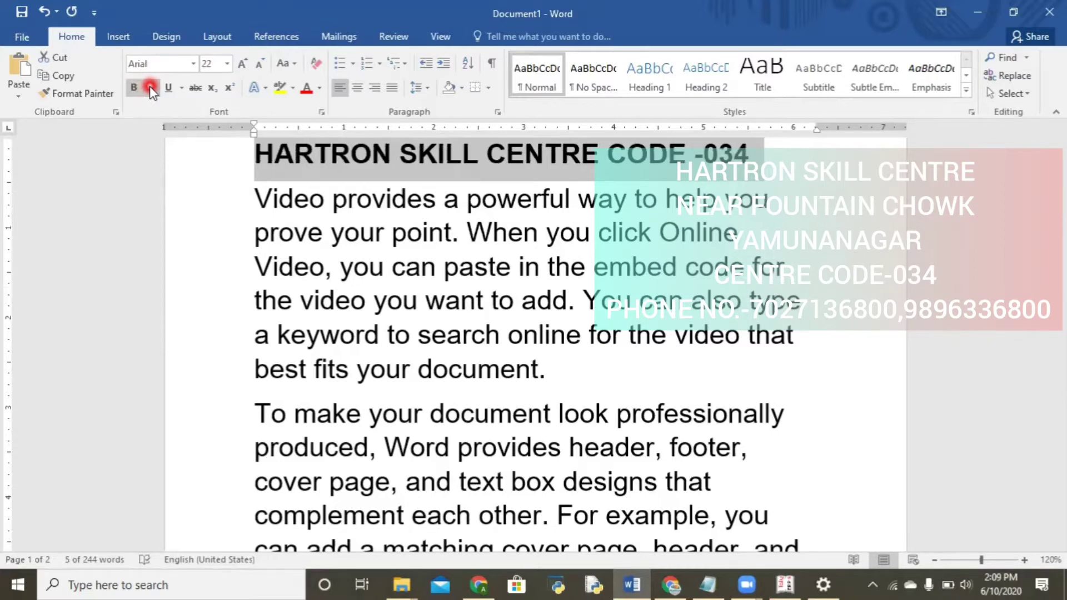
click(150, 88)
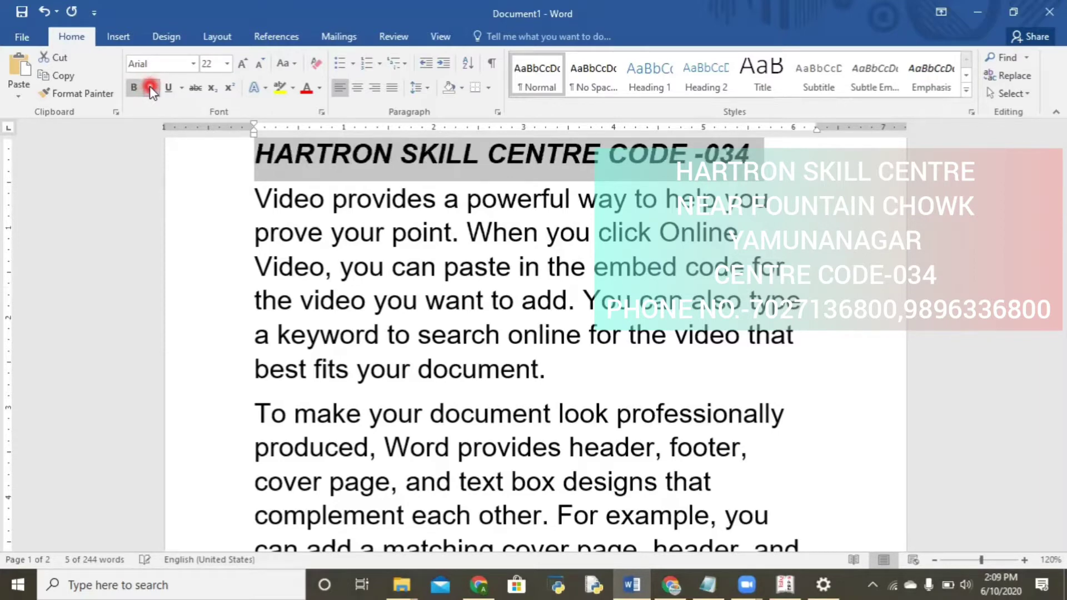
click(150, 88)
Step: Remove italic from the heading, try a dashed underline, then remove the underline
click(150, 88)
click(151, 88)
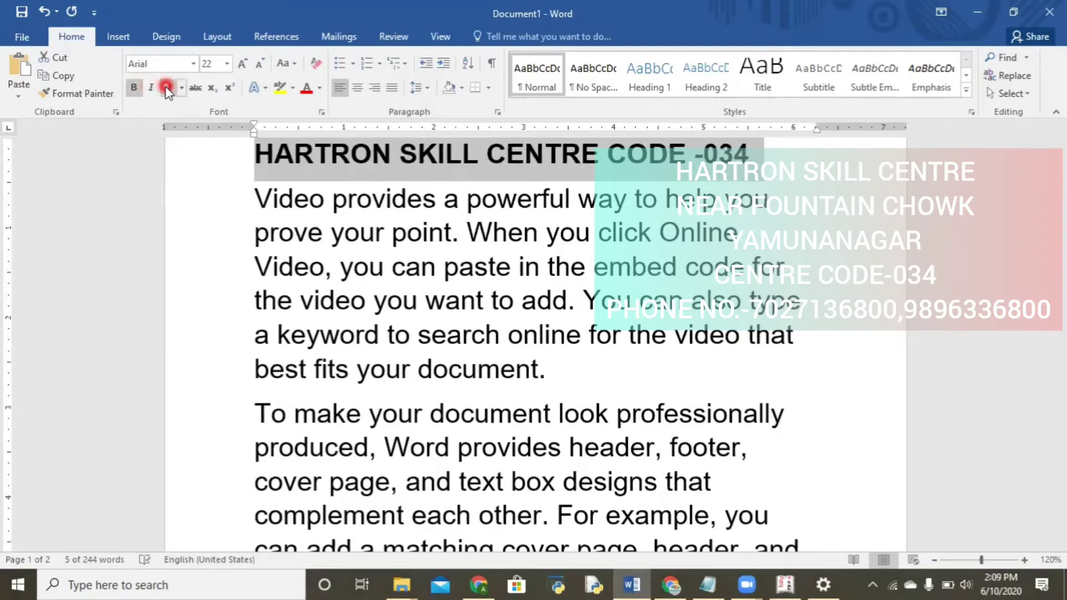
click(172, 89)
click(171, 89)
click(171, 89)
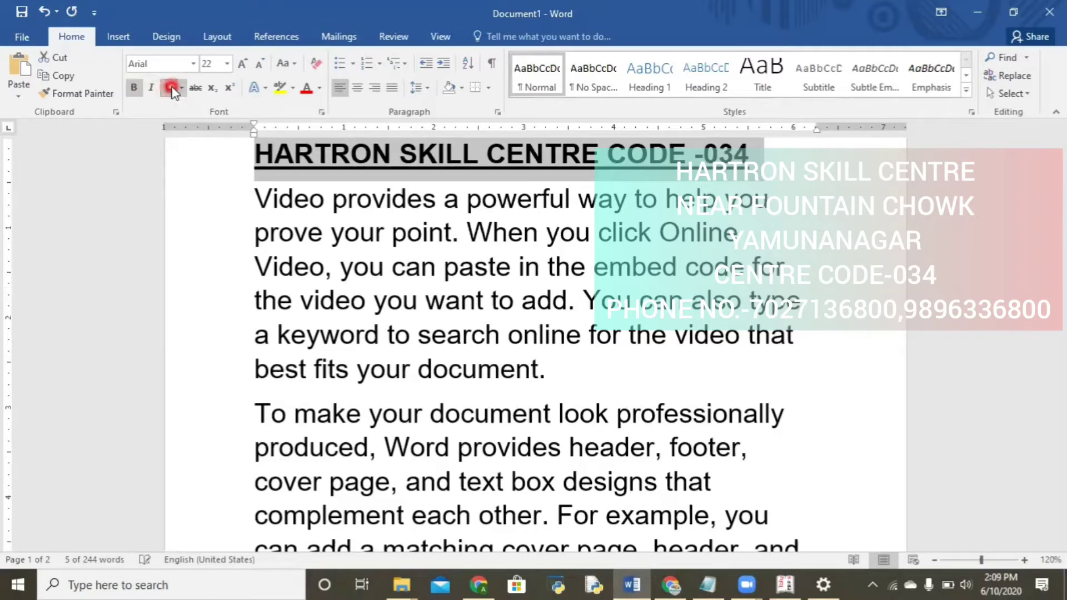
click(171, 88)
click(181, 88)
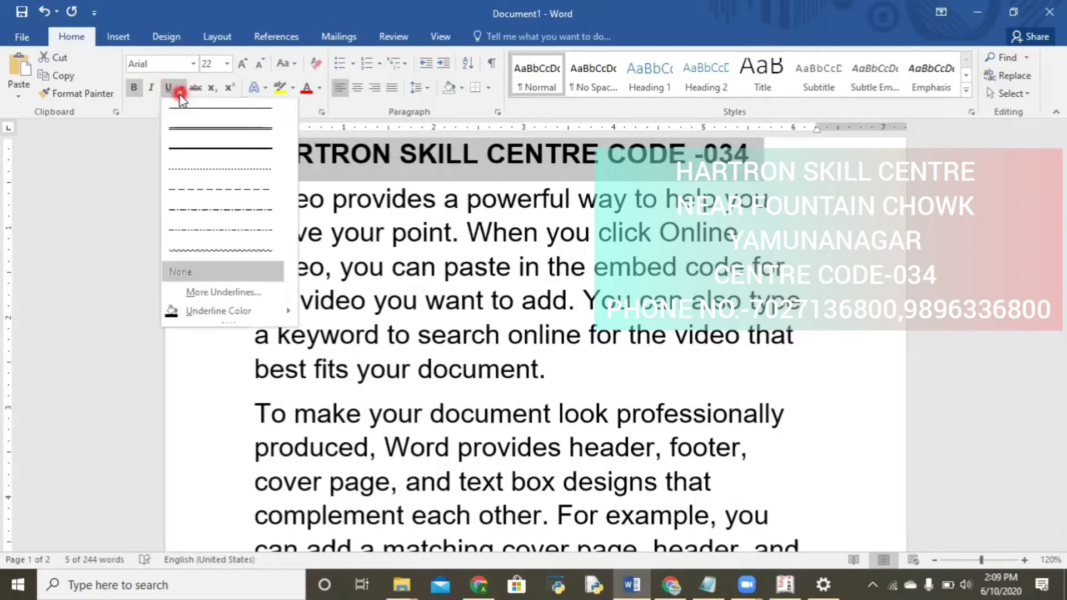
click(199, 189)
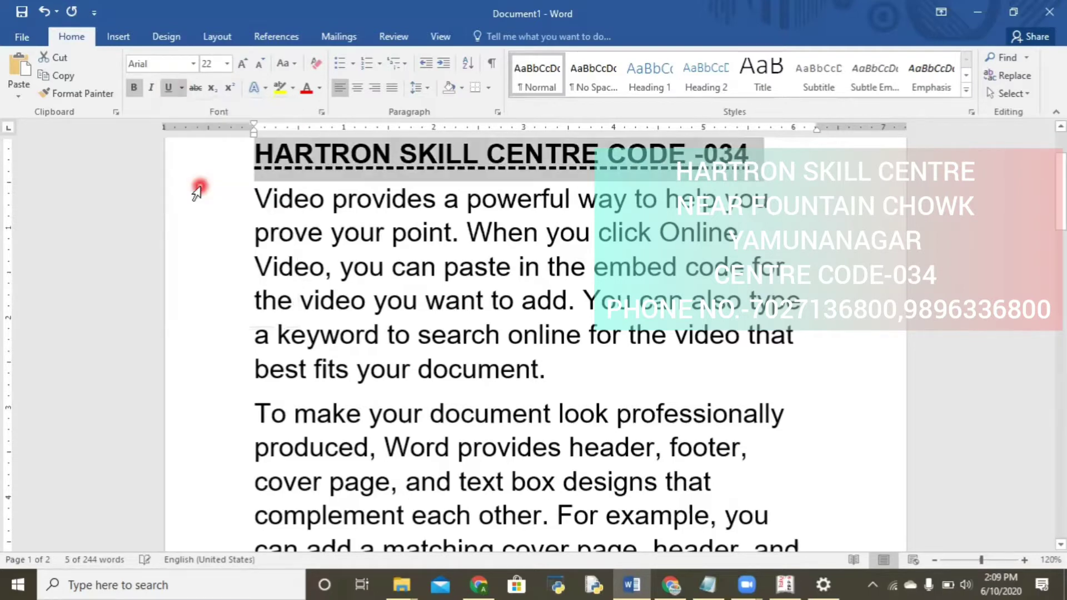
key(ctrl+u)
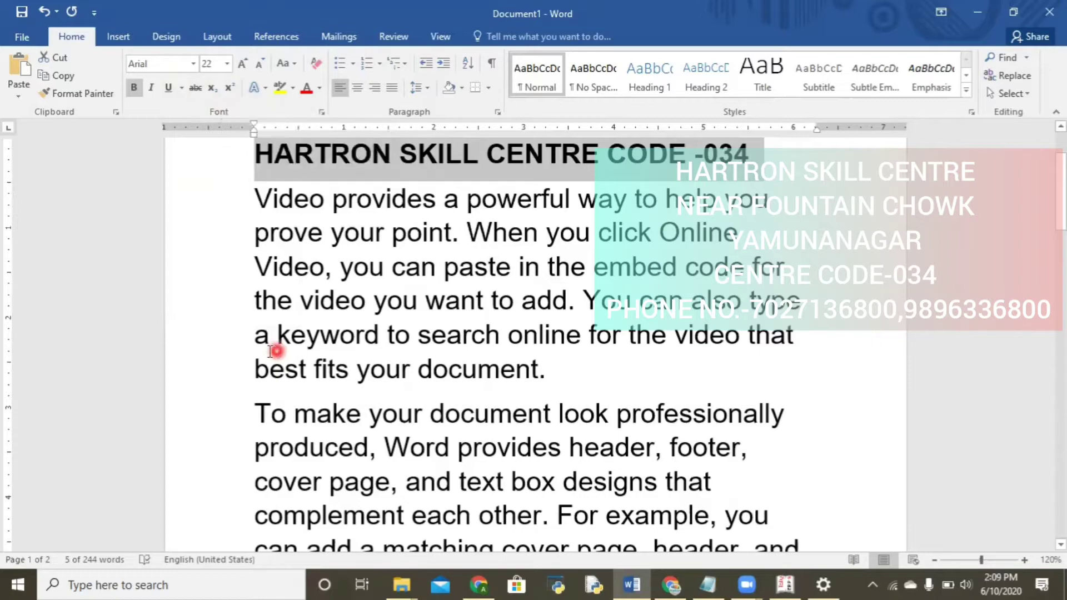
Step: At the end of the document, type LOG followed by a subscript 10
click(283, 274)
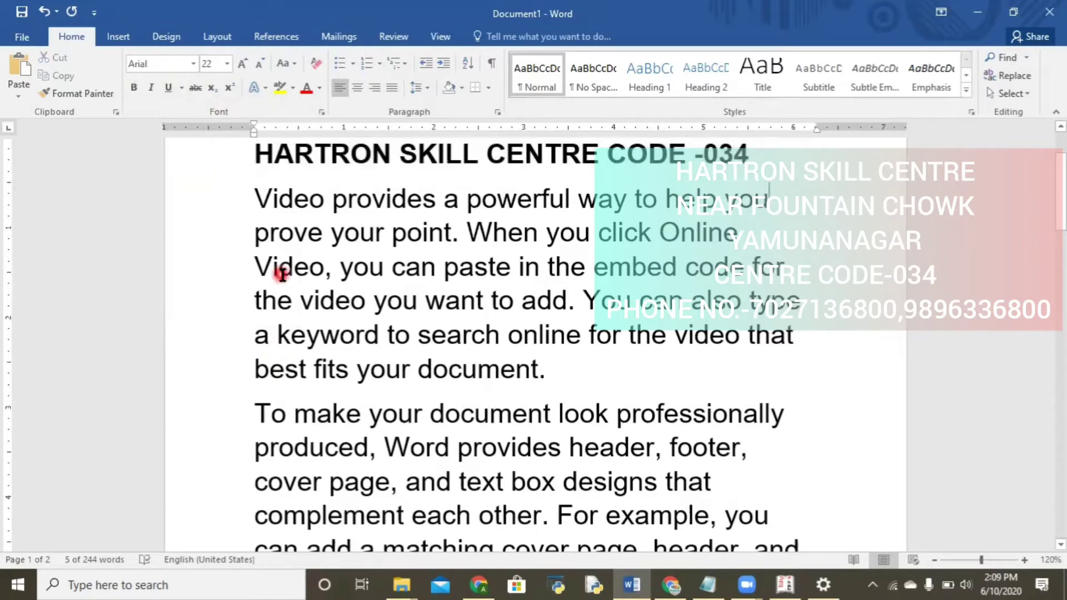
scroll(283, 274, down, 3)
scroll(282, 273, down, 1)
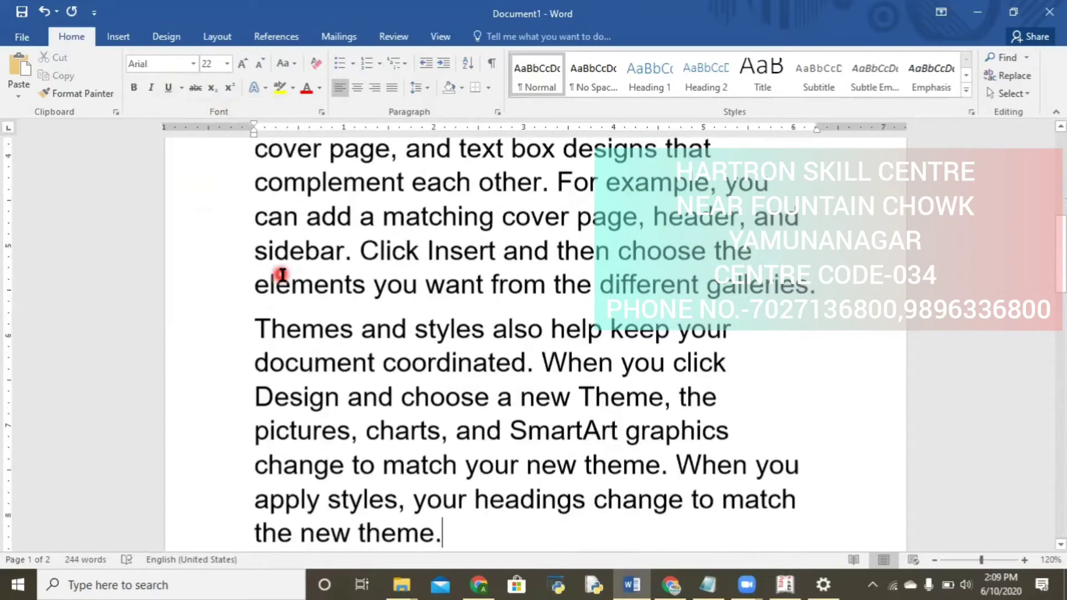
scroll(282, 273, down, 1)
scroll(282, 274, down, 2)
scroll(283, 273, down, 1)
scroll(283, 273, down, 1)
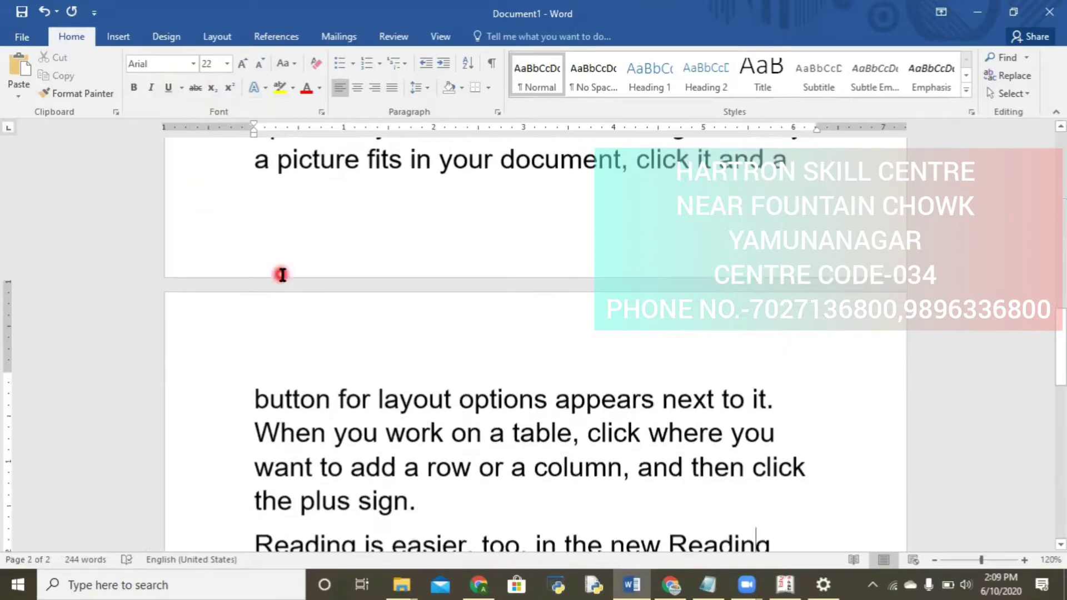
scroll(283, 274, down, 1)
scroll(283, 274, down, 1)
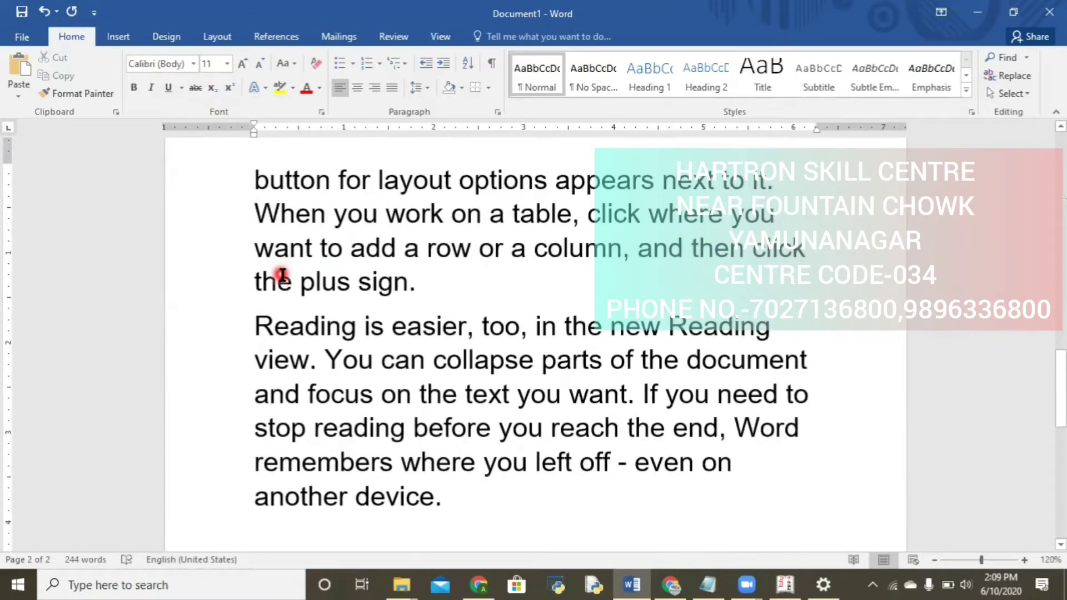
text(LOG)
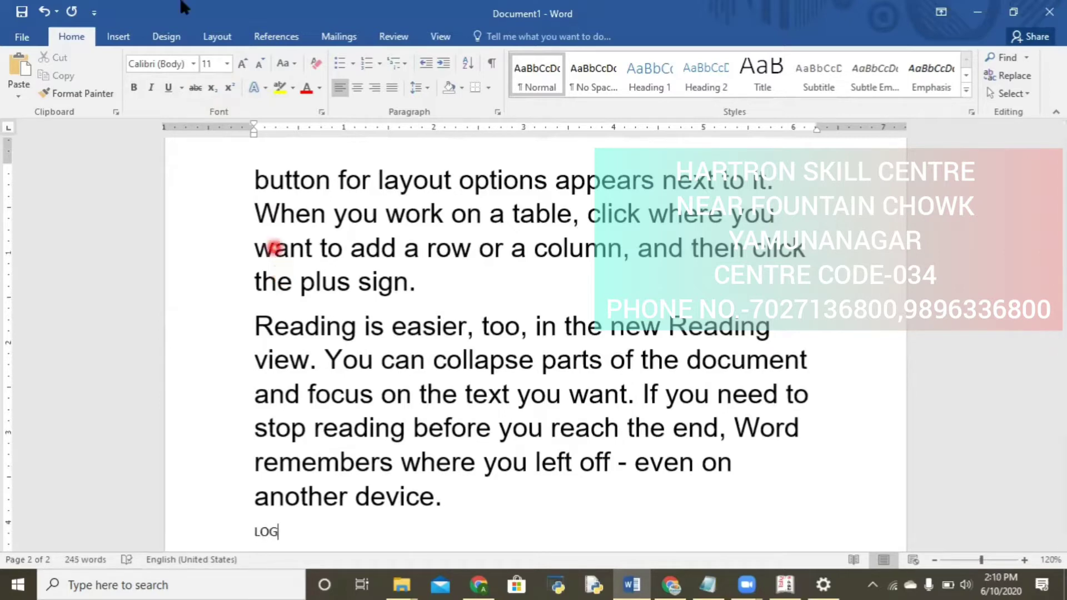
click(212, 88)
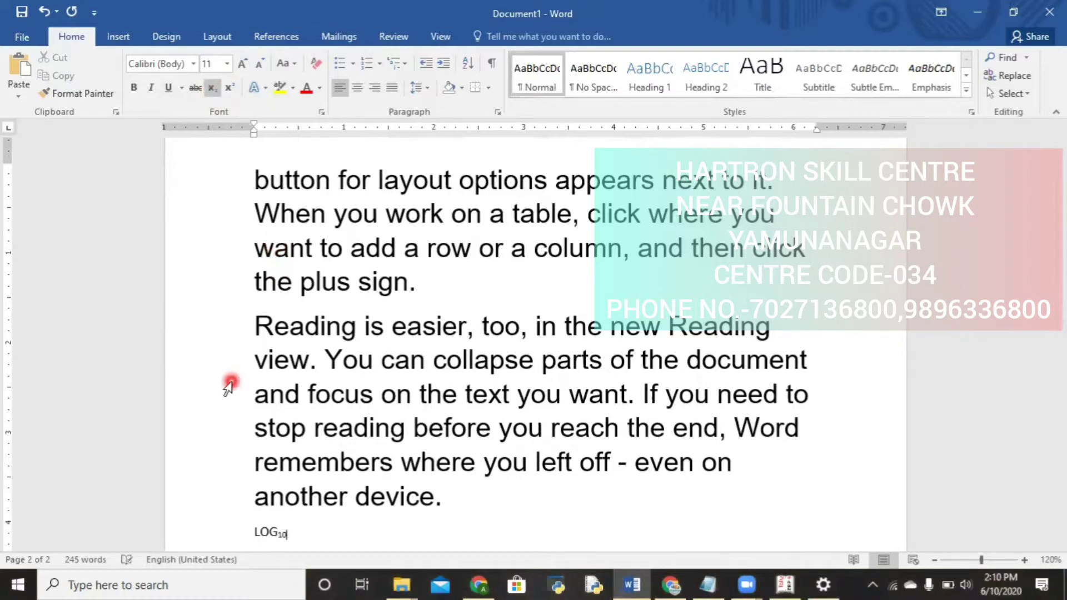
text(10)
Step: Select LOG10 and enlarge it to size 26
drag(244, 535, 236, 537)
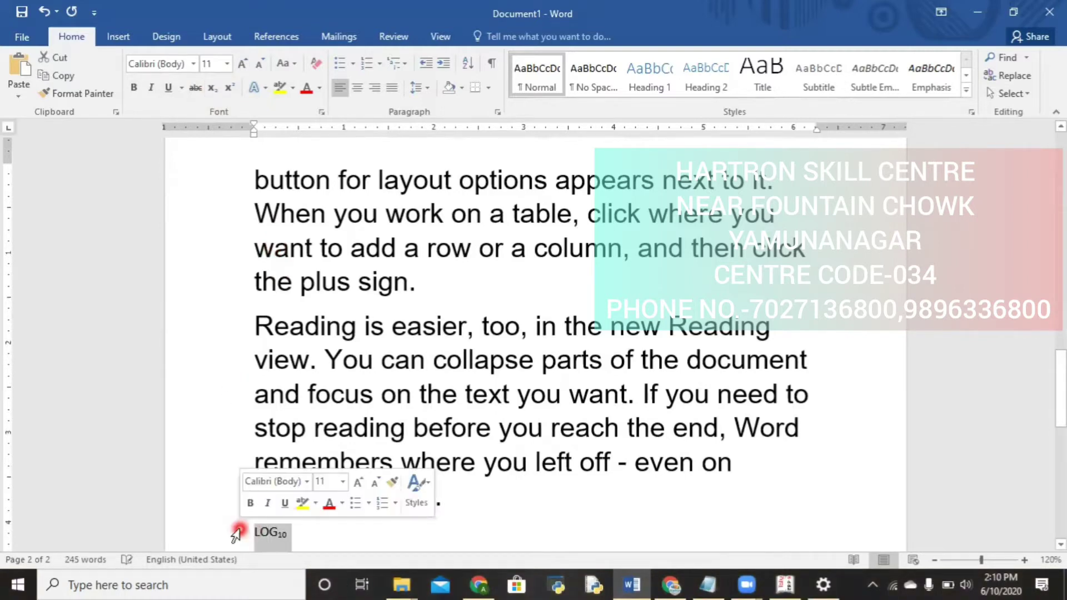
key(ctrl+shift+period)
key(ctrl+shift+period)
key(ctrl+shift+period)
key(ctrl+shift+period)
key(ctrl+shift+period)
key(ctrl+shift+period)
key(ctrl+shift+period)
key(ctrl+shift+period)
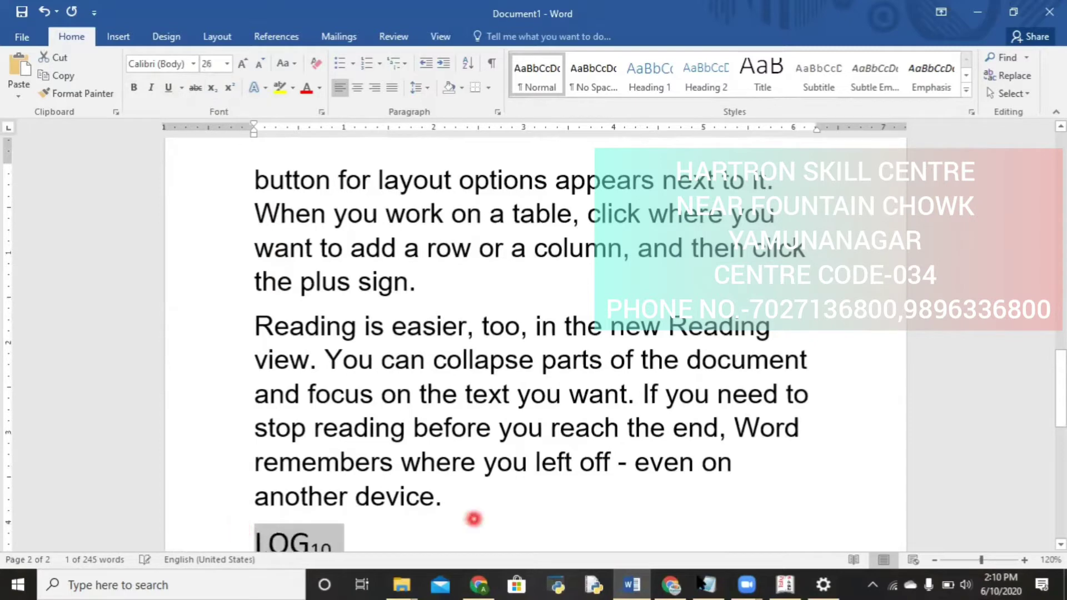
scroll(534, 334, down, 2)
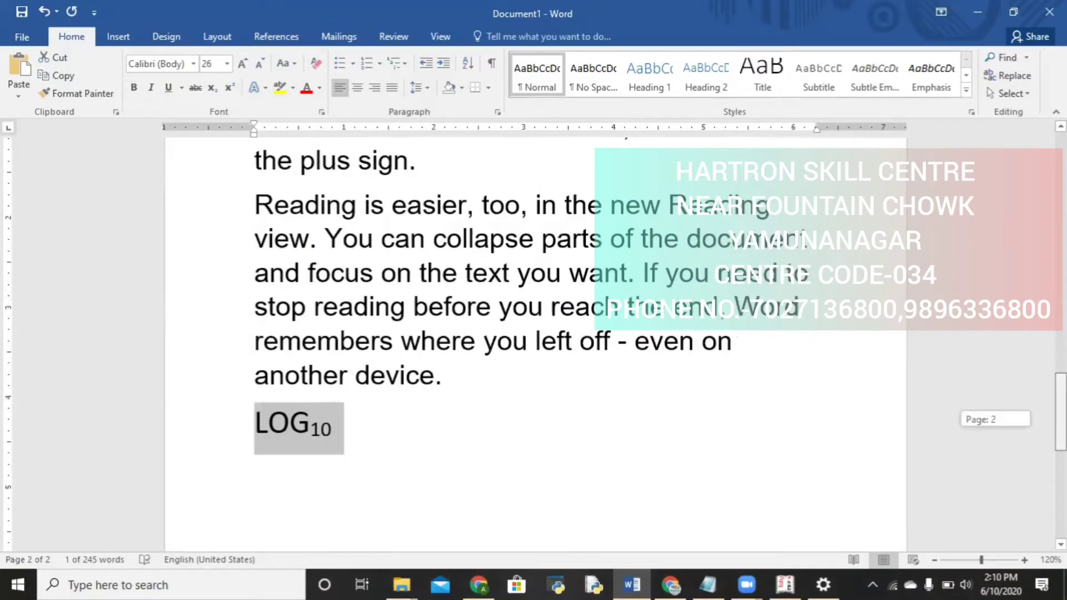
click(351, 429)
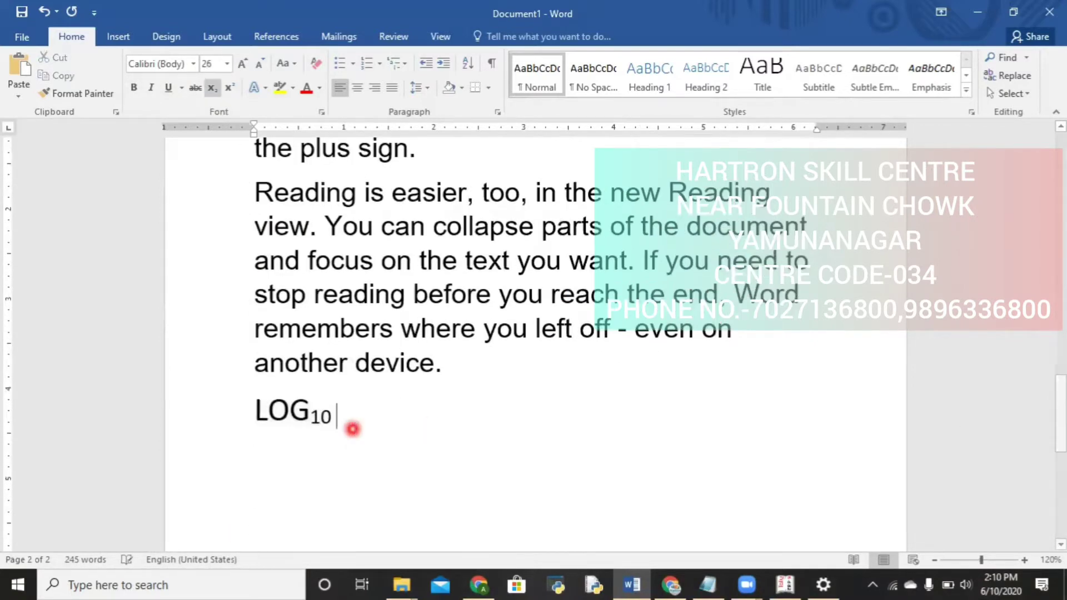
Step: On a new line, type LOG with a superscript 10 and enlarge it to size 36
key(Return)
text(L)
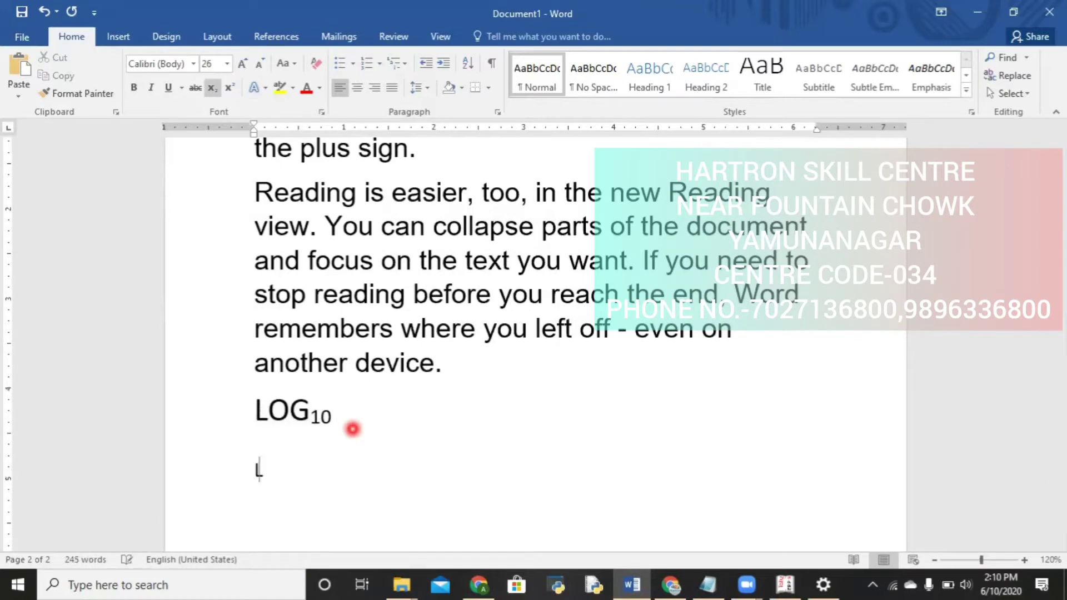
text(OG)
key(BackSpace)
click(233, 89)
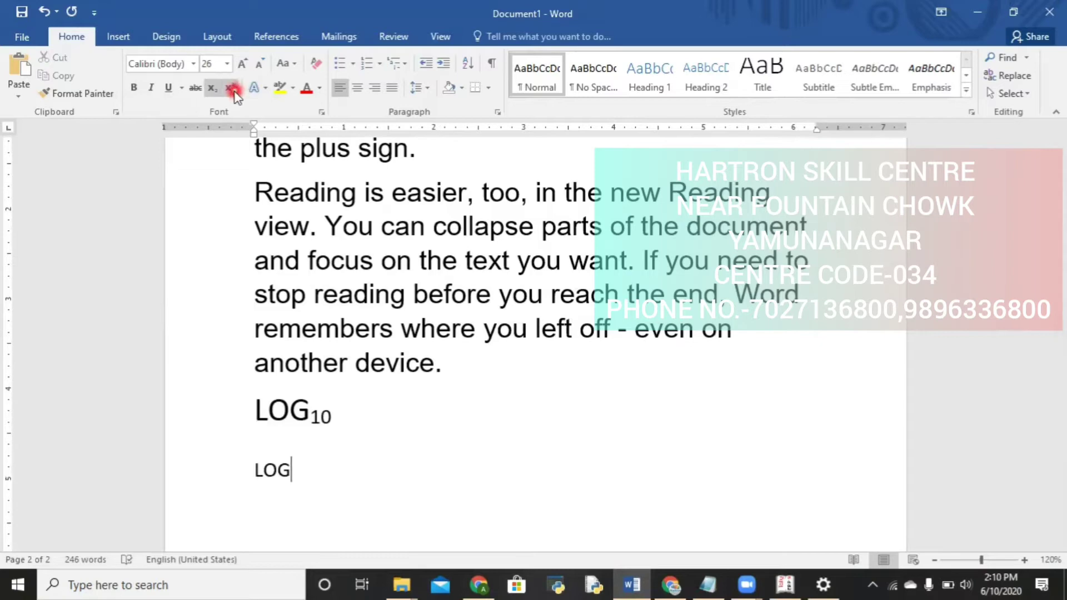
text(10)
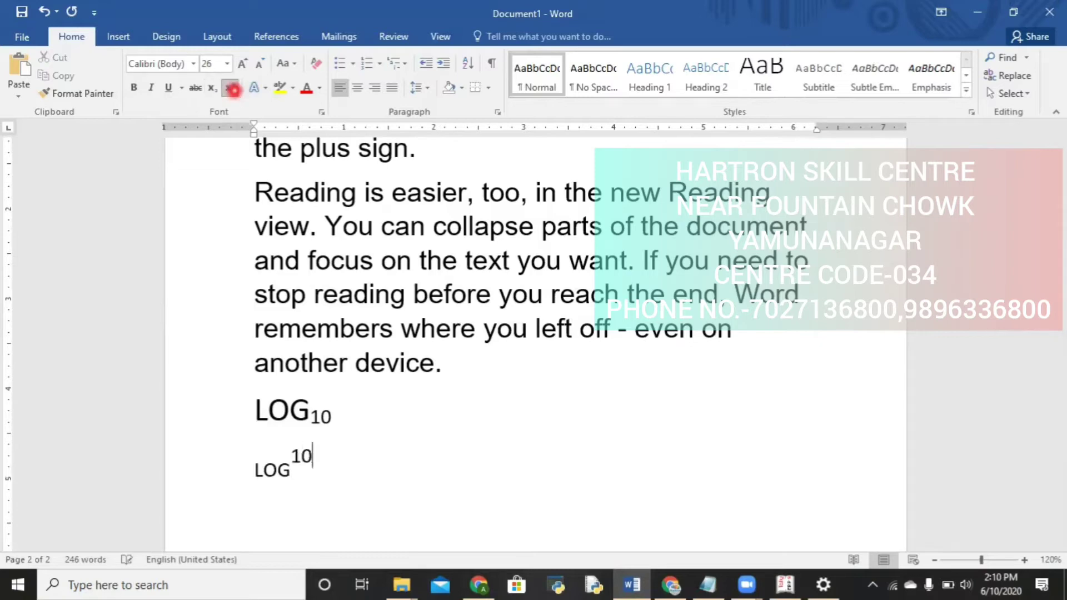
key(shift+Home)
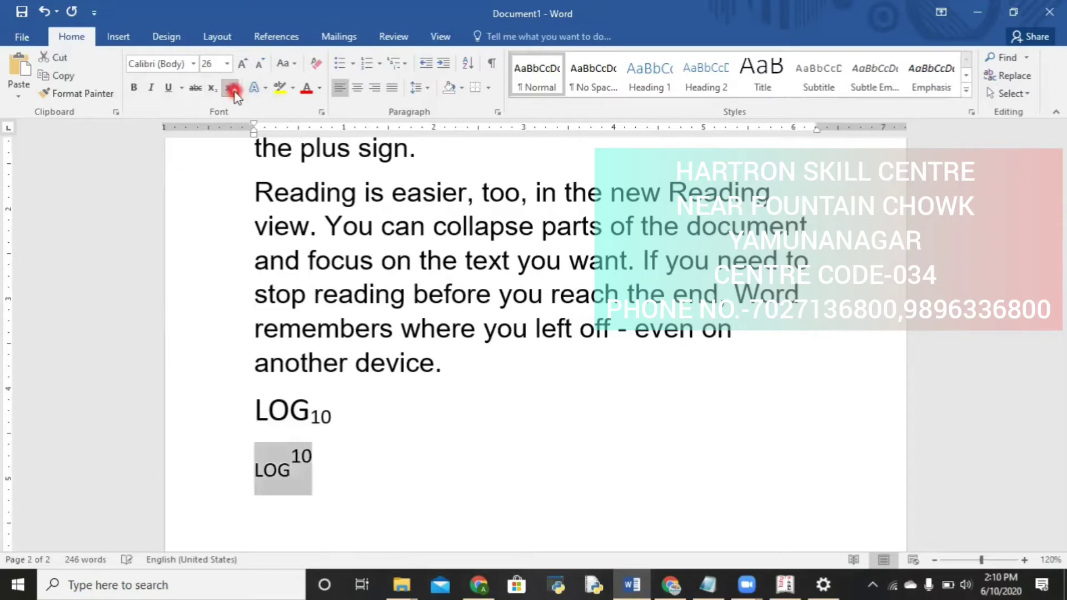
key(shift+Left)
key(ctrl+shift+period)
key(ctrl+shift+period)
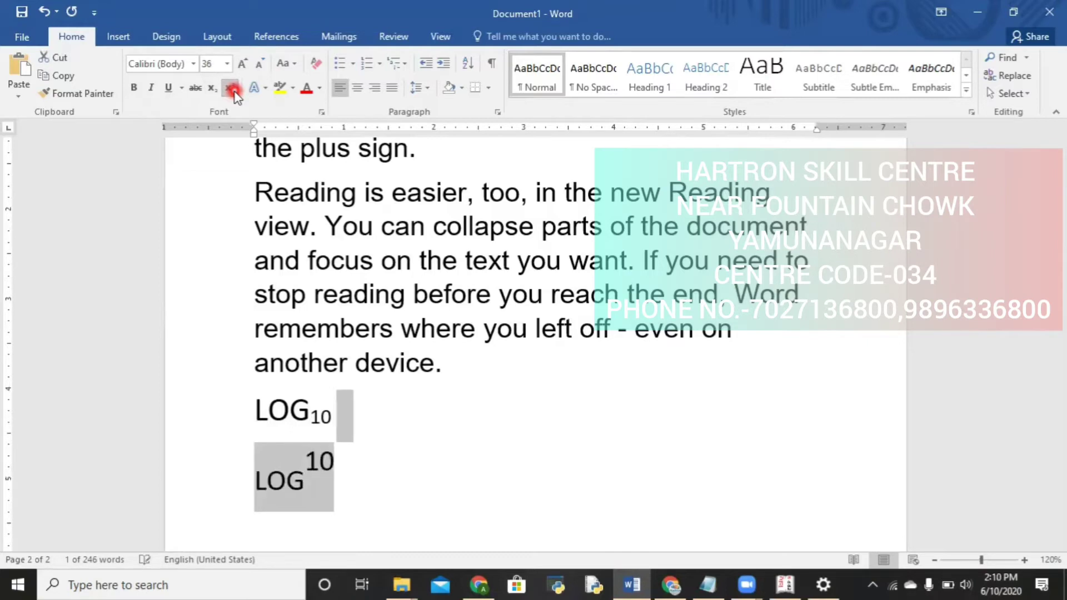
click(182, 367)
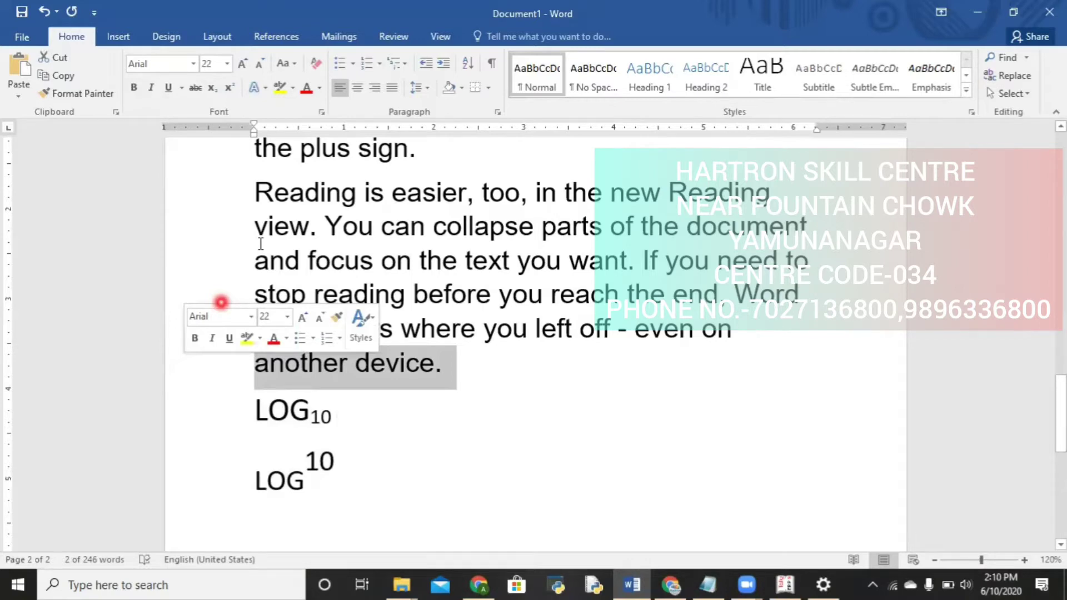
click(289, 66)
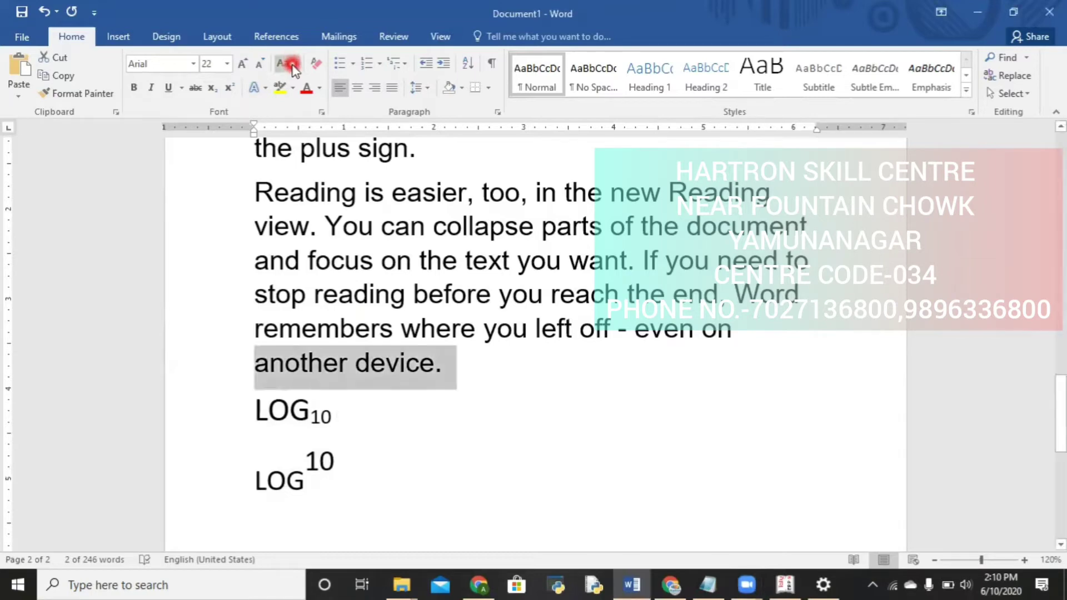
click(293, 64)
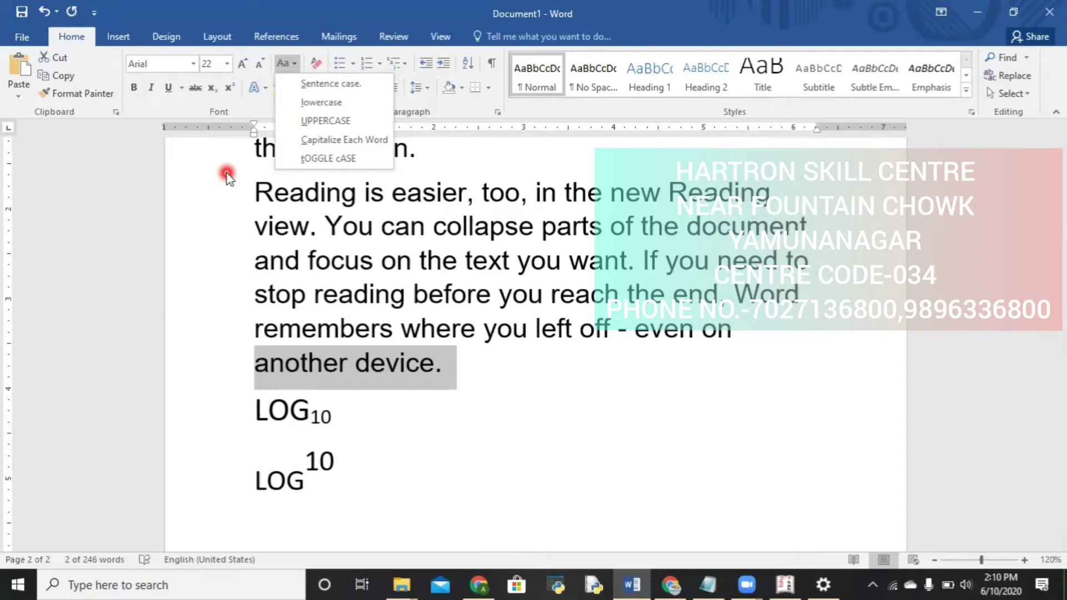
click(169, 341)
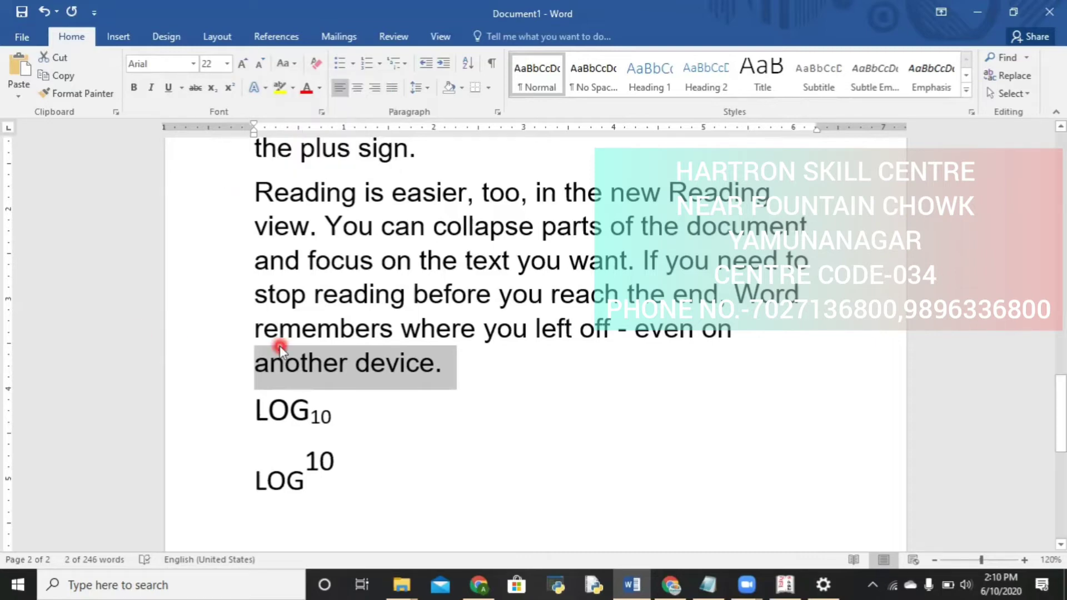
Step: Place the insertion point at the end of the last paragraph, after 'another device.'
click(512, 383)
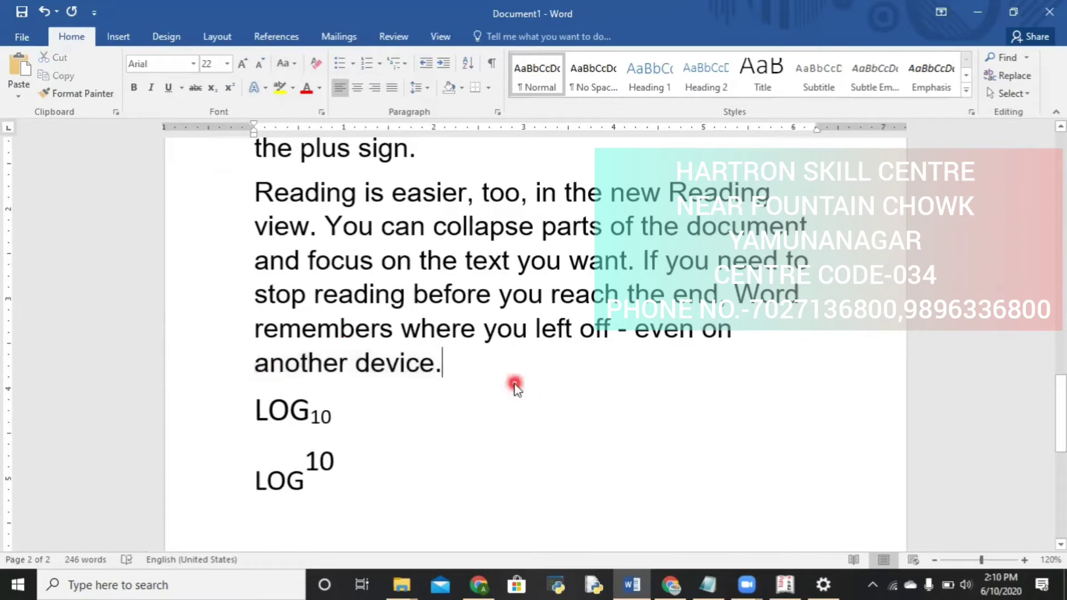
key(shift+Up)
key(shift+Up)
key(shift+Up)
key(shift+Up)
key(shift+Up)
key(shift+Up)
key(shift+Up)
key(shift+Up)
key(shift+Up)
key(shift+Up)
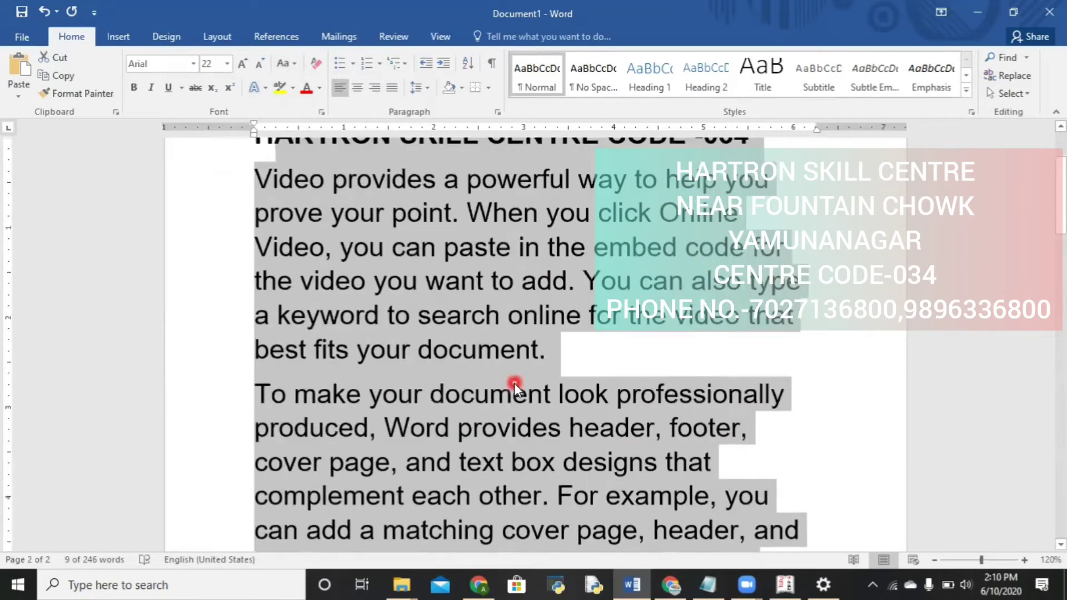
key(shift+Up)
key(shift+Up)
key(shift+Up)
key(ctrl+End)
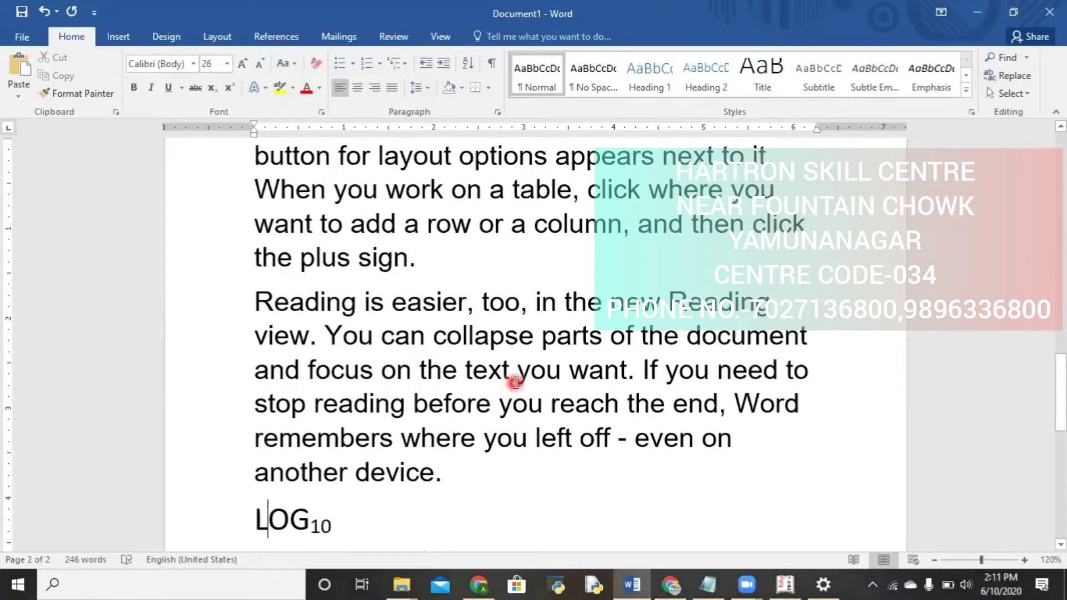
key(Up)
key(Up)
key(Down)
key(Home)
scroll(515, 383, down, 1)
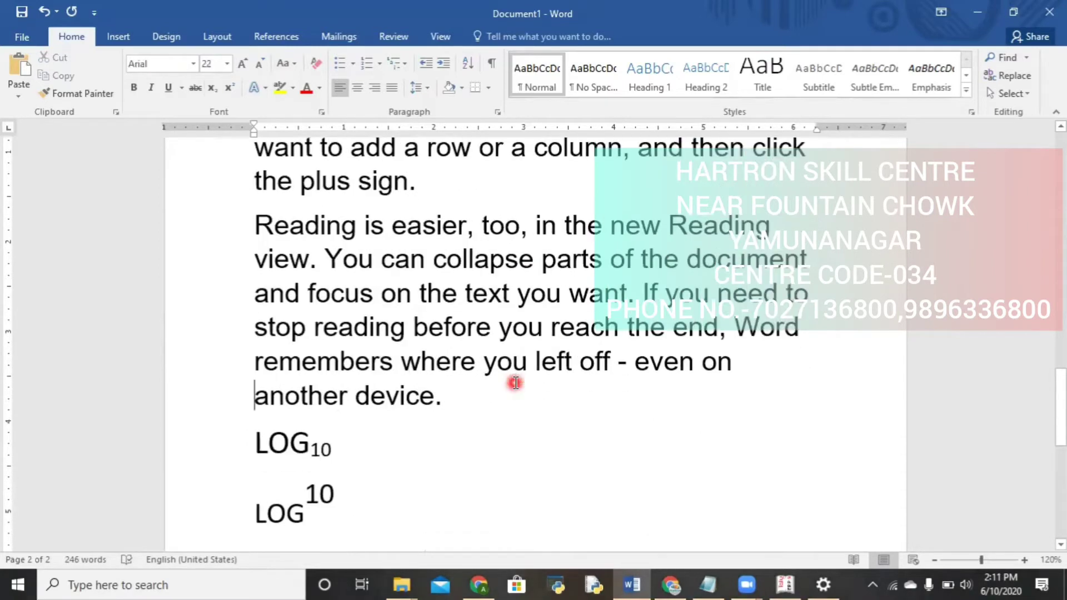
key(Right)
key(Right)
key(Right)
key(Right)
key(Right)
key(Right)
key(Right)
key(Right)
key(Right)
key(Right)
Step: Select the paragraphs back to 'Video provides' and set their font size to 12 pt
key(shift+Up)
key(shift+Up)
key(shift+Up)
key(shift+Up)
key(shift+Up)
key(shift+Up)
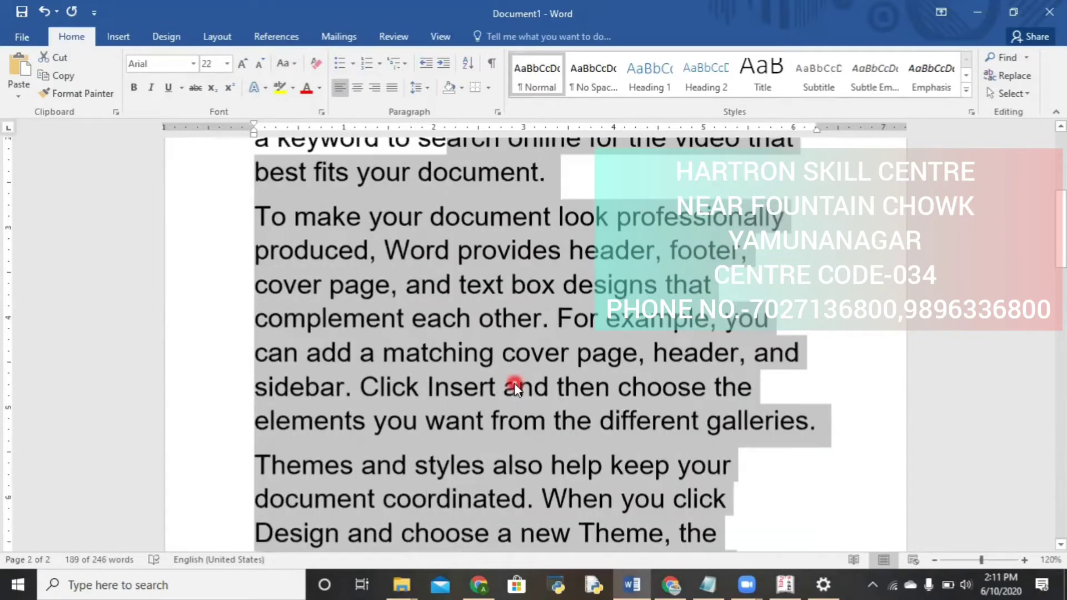
key(shift+Up)
key(shift+Up)
key(shift+Up)
key(shift+Up)
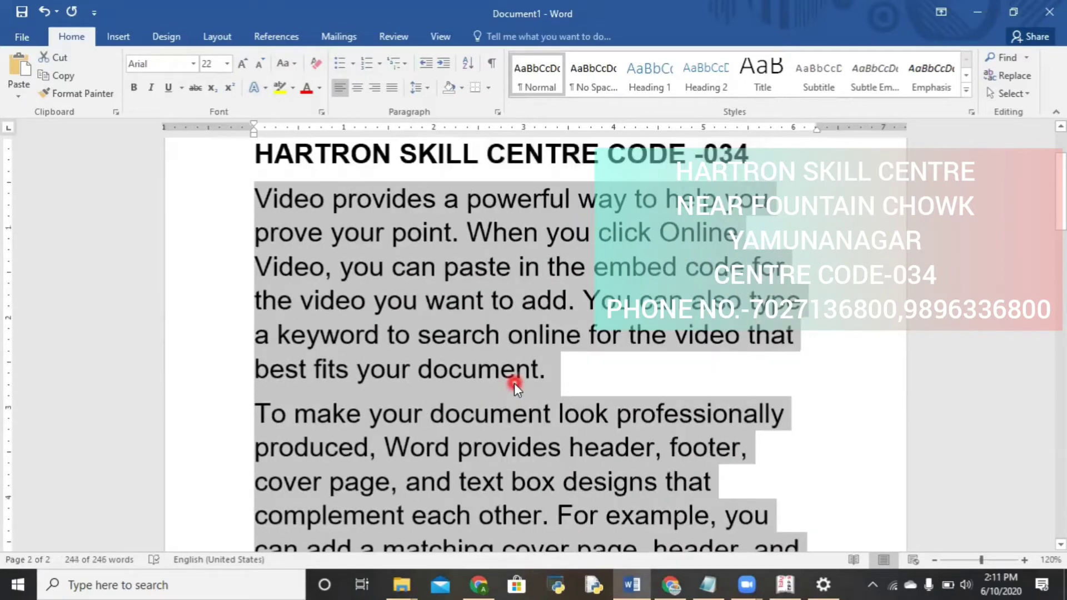
key(ctrl+shift+comma)
key(ctrl+shift+comma)
key(ctrl+shift+comma)
key(ctrl+shift+comma)
key(ctrl+shift+comma)
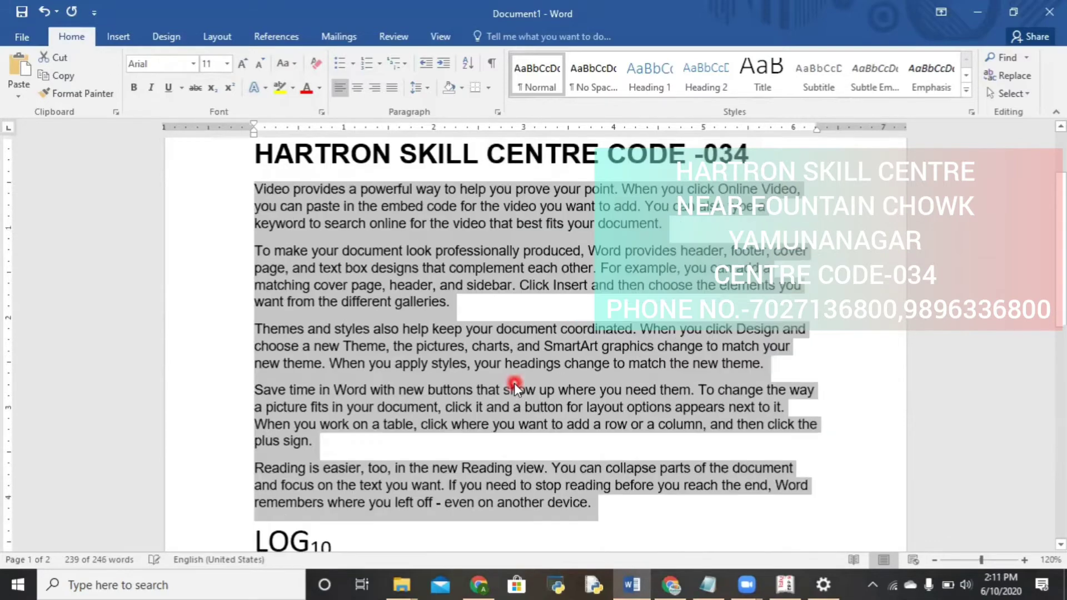
key(ctrl+shift+comma)
key(ctrl+shift+comma)
key(ctrl+shift+period)
key(ctrl+shift+period)
Step: Change the first paragraph to lowercase after briefly trying Sentence case
click(252, 274)
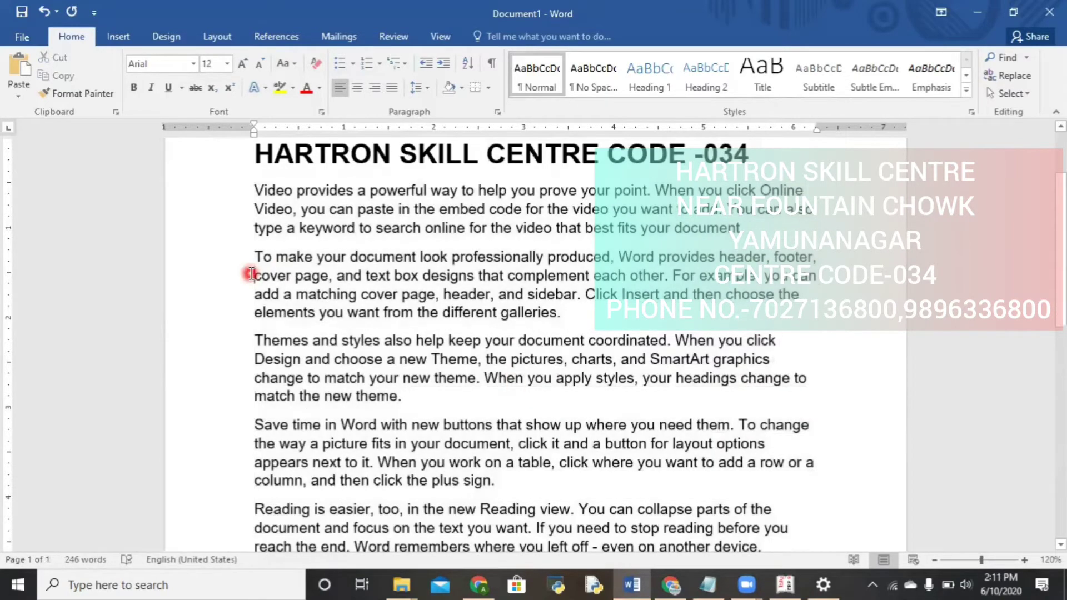
triple_click(254, 189)
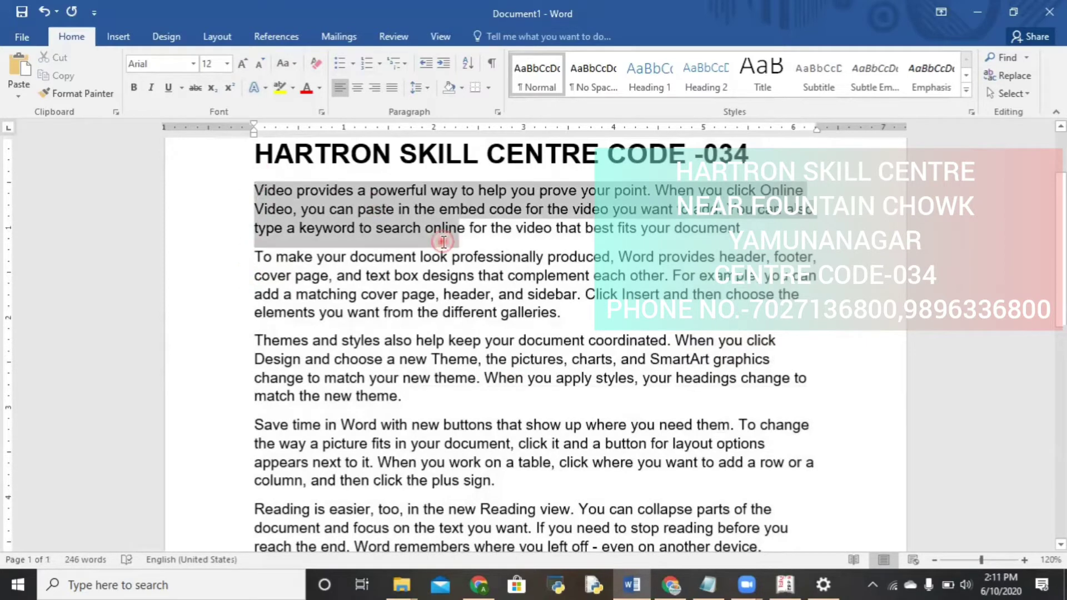
ctrl+click(254, 189)
triple_click(742, 222)
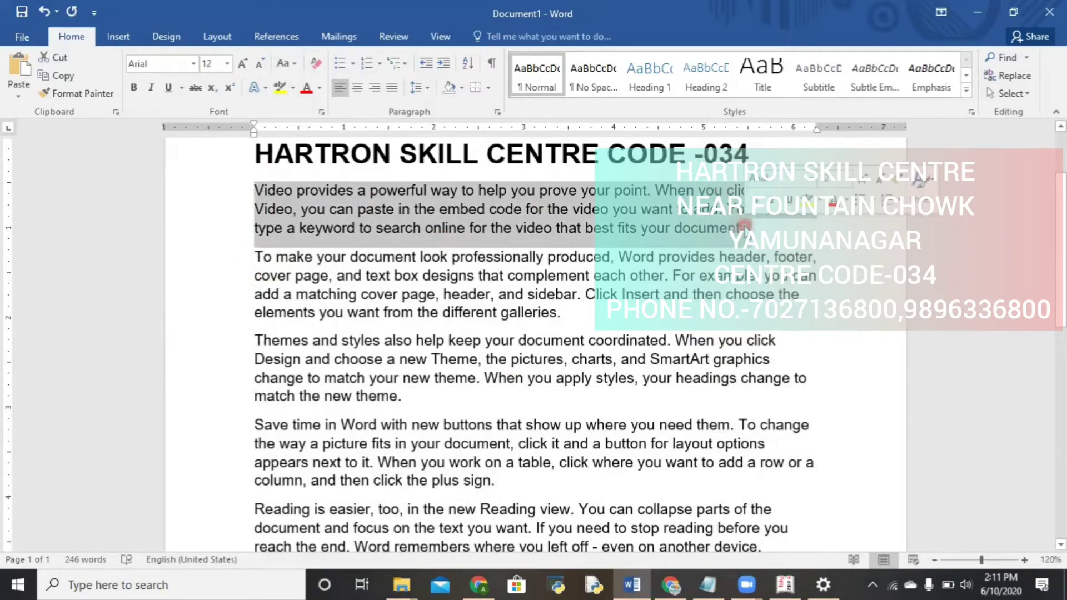
click(293, 63)
click(301, 83)
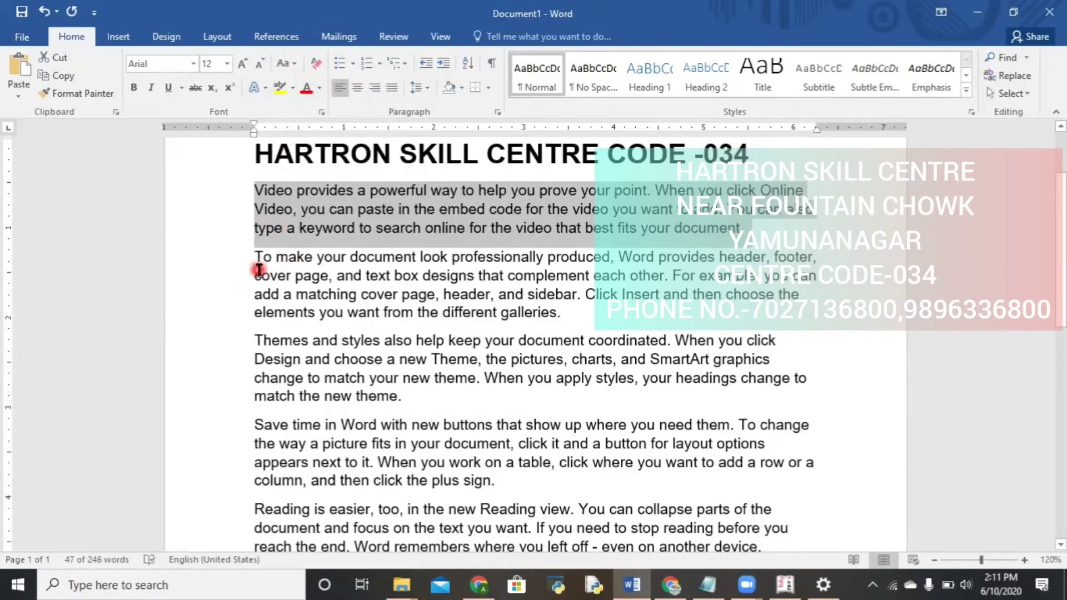
click(289, 65)
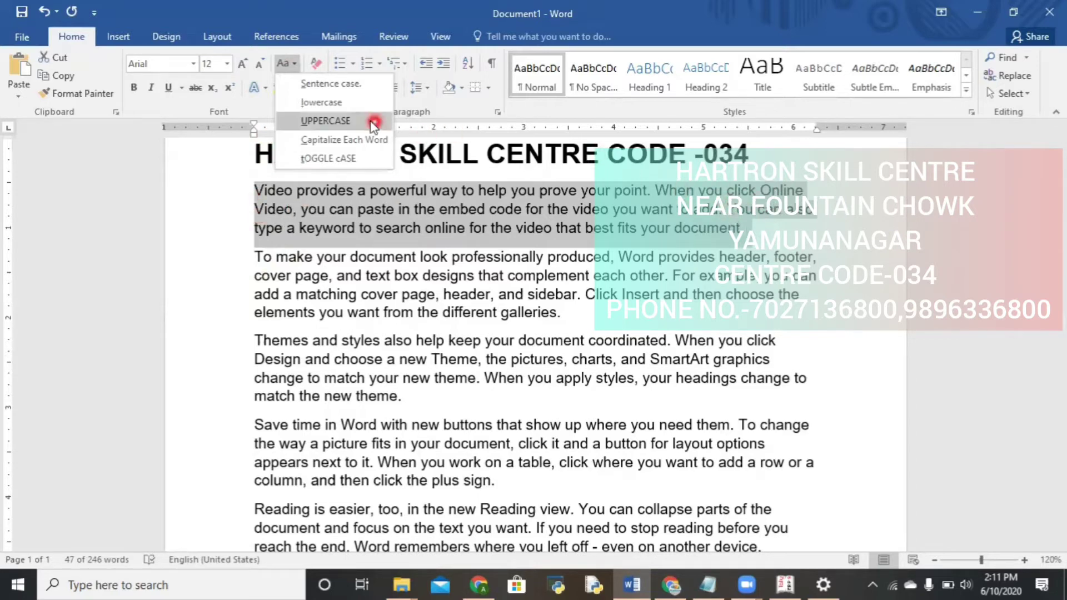
click(362, 103)
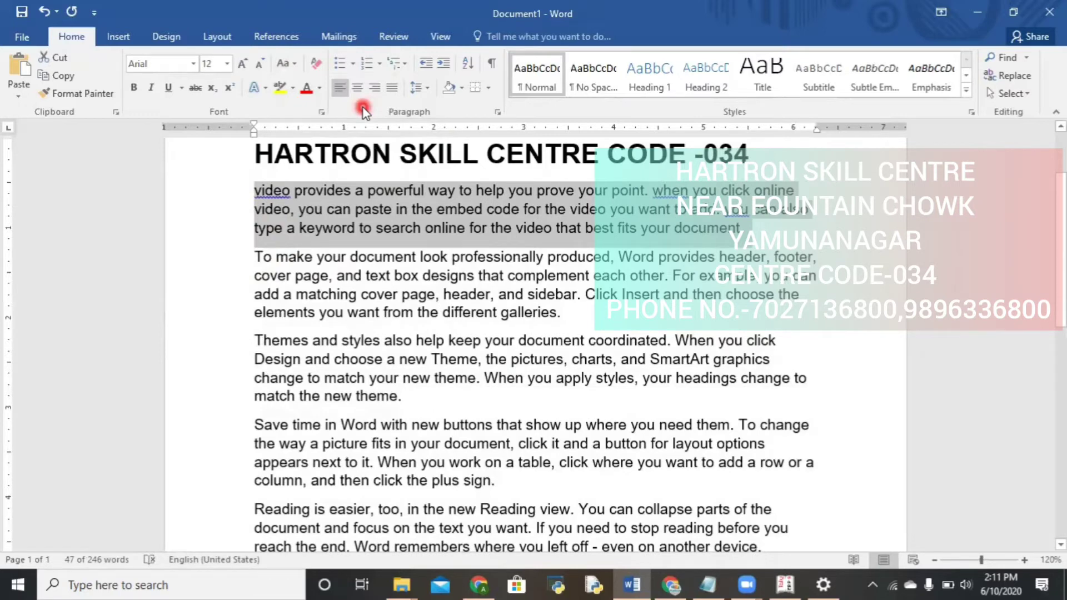
Step: Convert the 'To make your document' paragraph to UPPERCASE
click(262, 284)
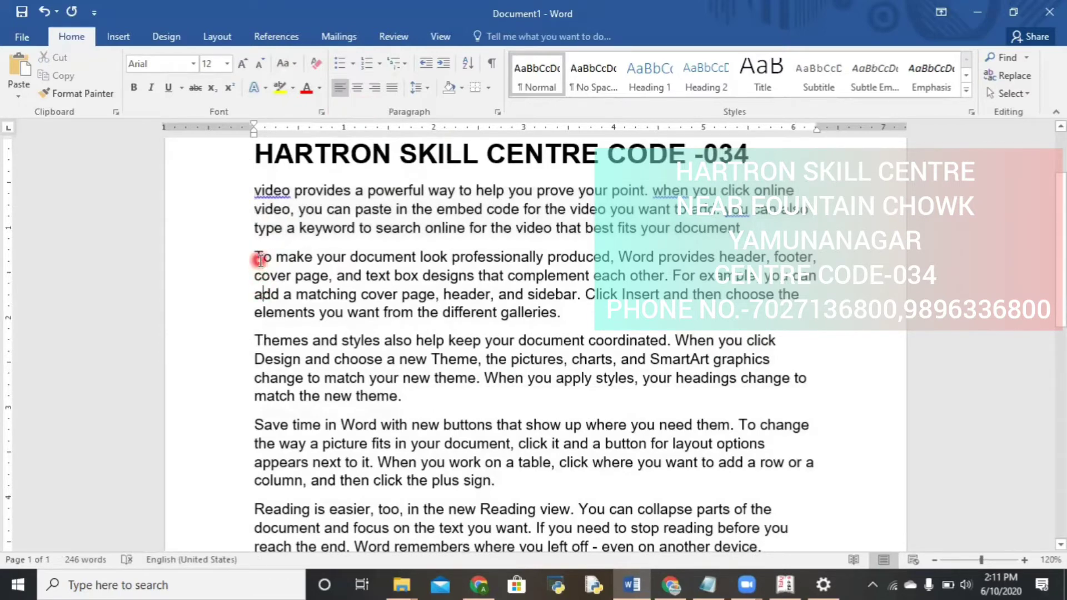
drag(278, 255, 564, 314)
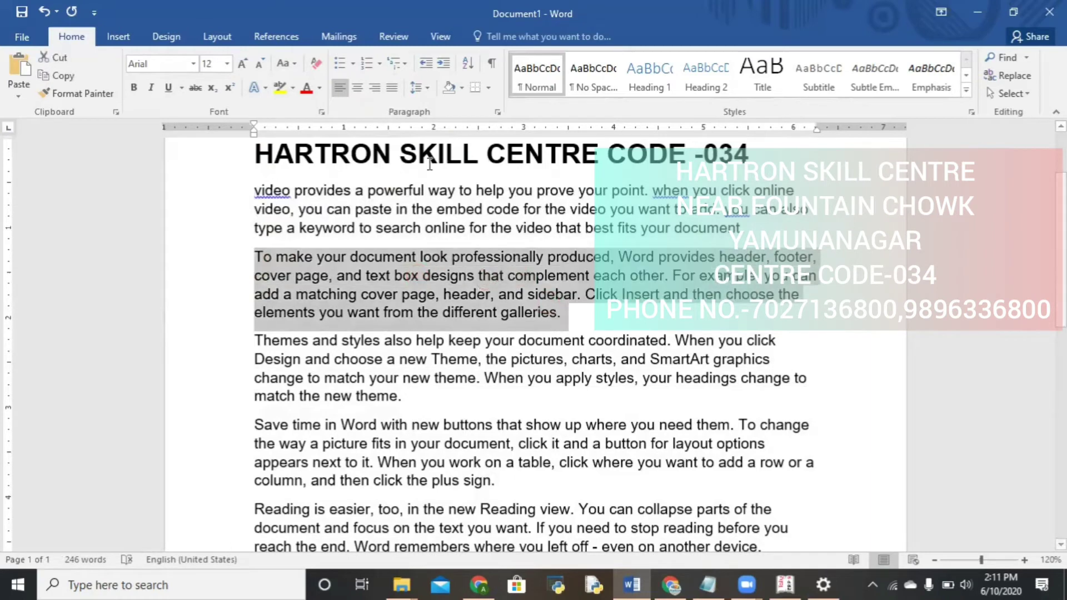
click(286, 63)
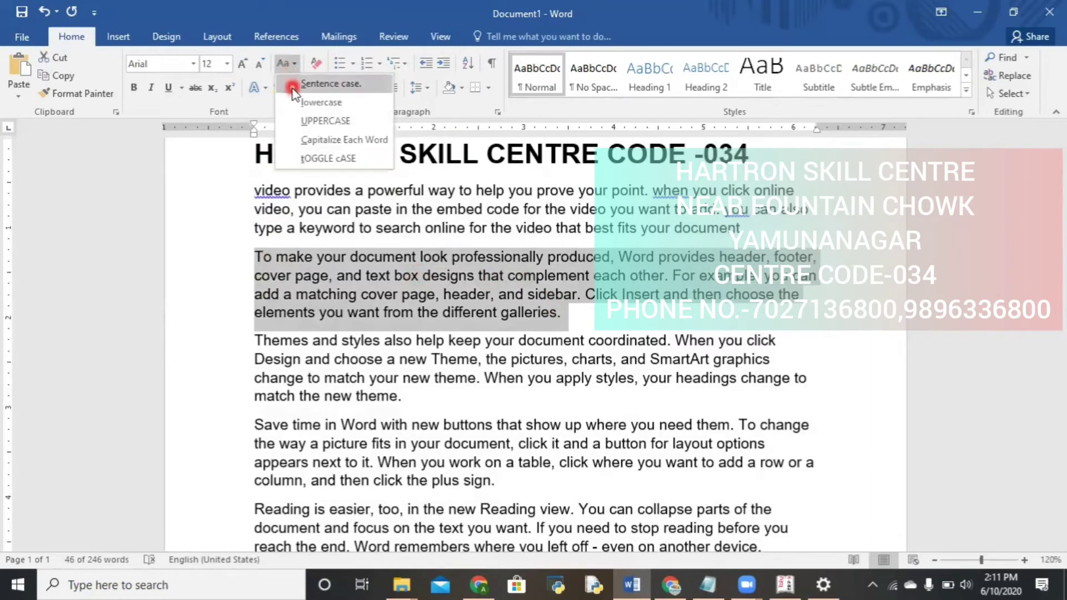
click(298, 120)
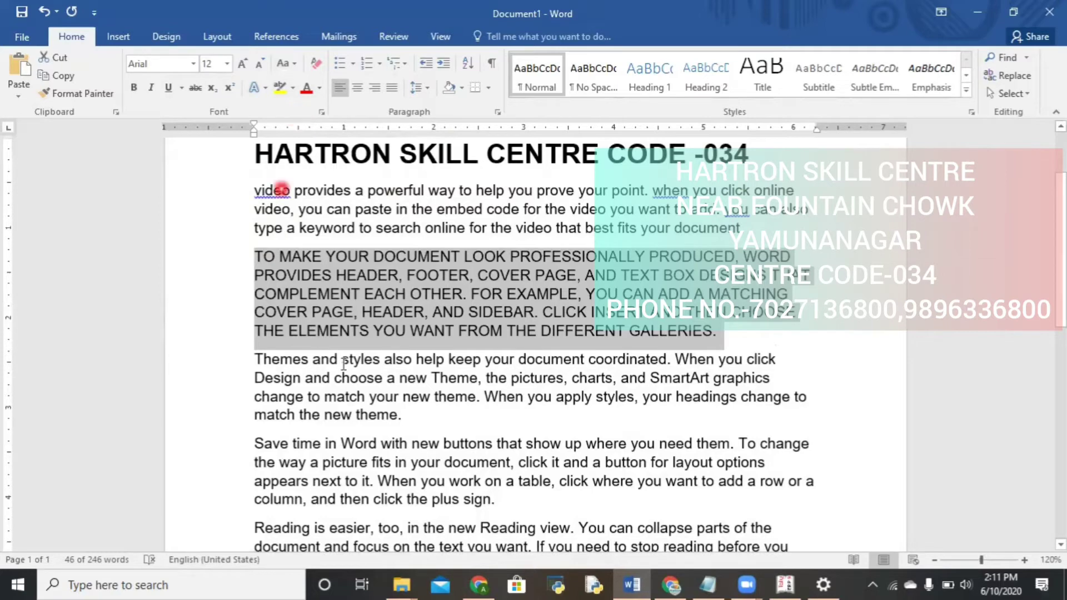
Step: Apply Capitalize Each Word to the 'Themes and styles' paragraph
click(247, 349)
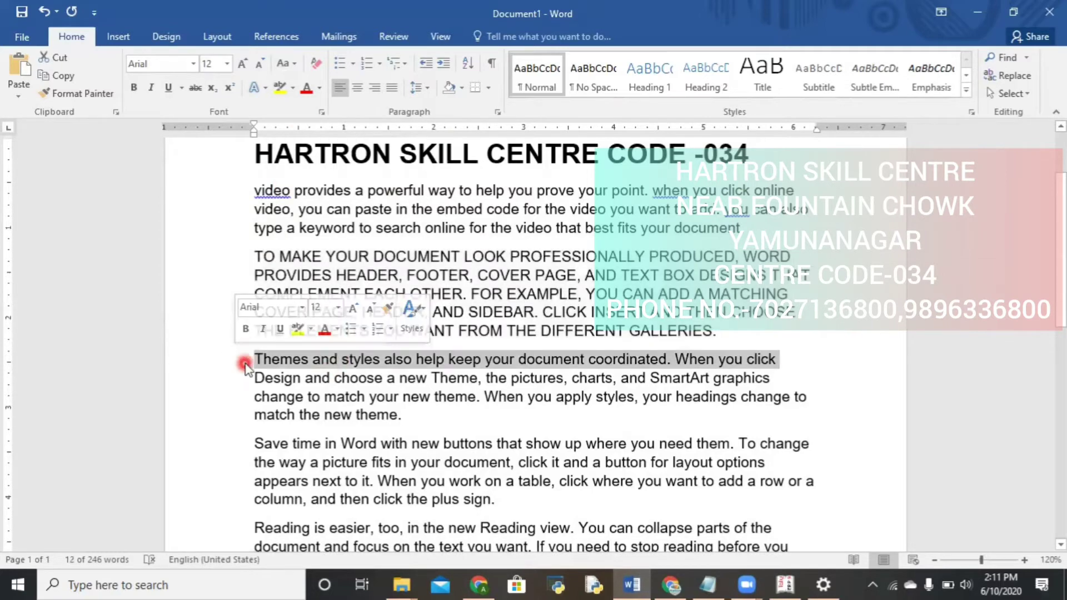
drag(254, 358, 457, 429)
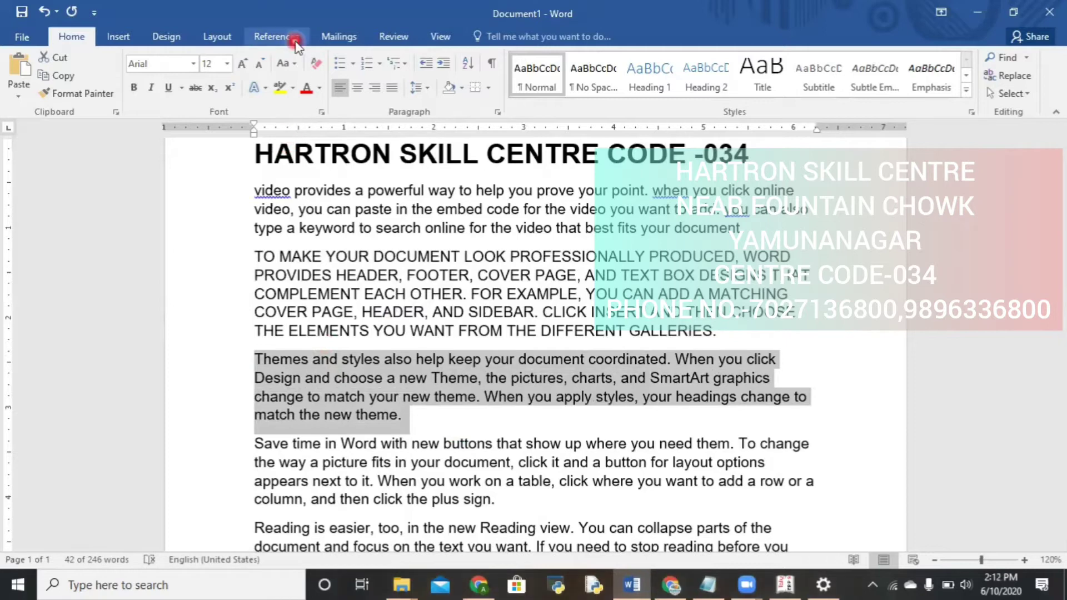
click(288, 64)
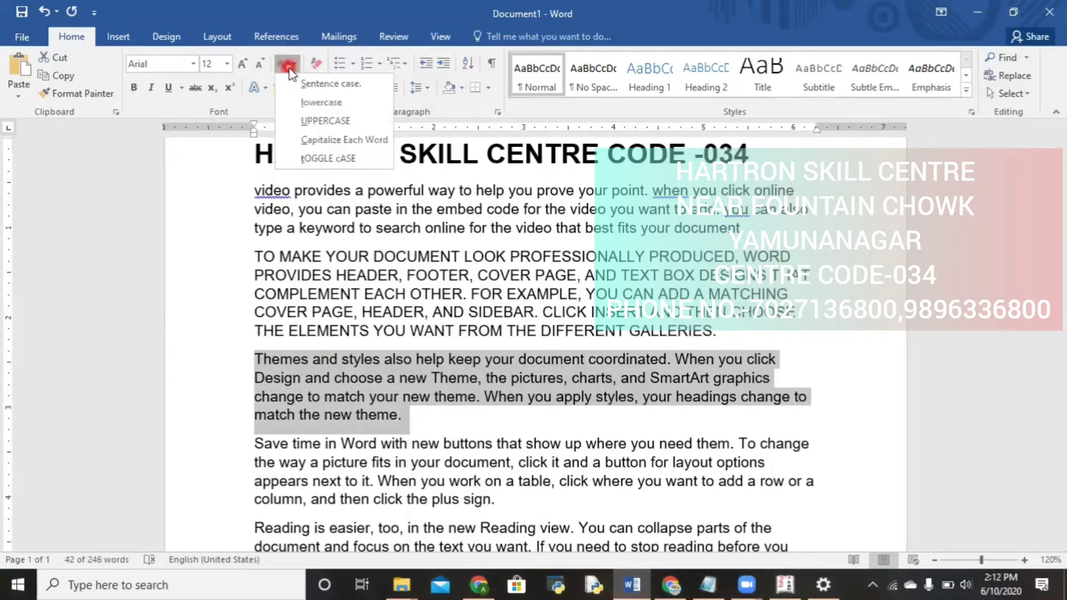
click(301, 144)
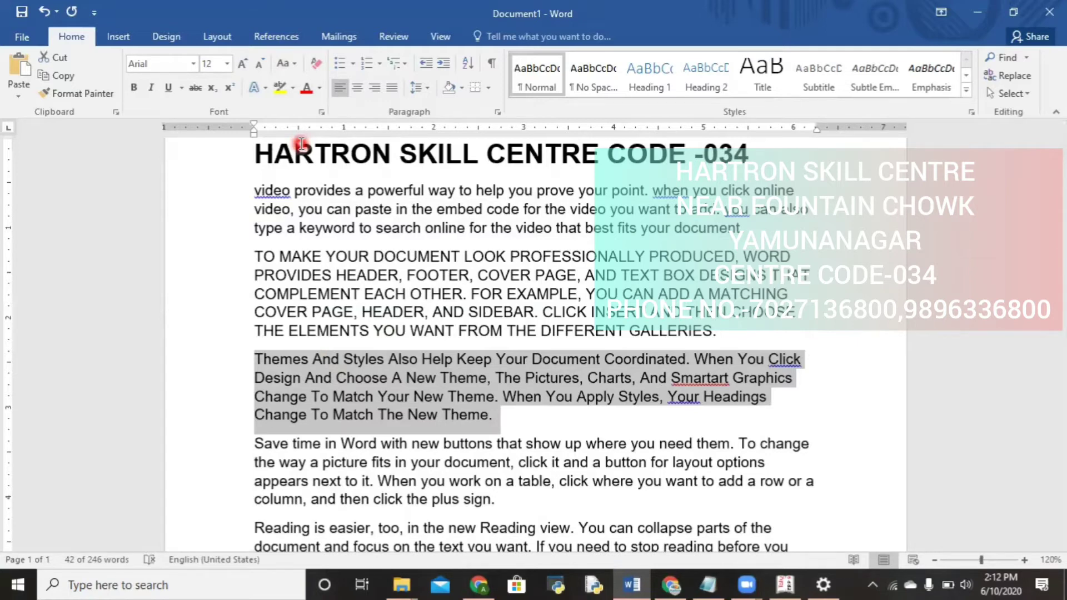
Step: Try shrinking the Themes paragraph to 11 pt, then undo back to 12 pt
click(262, 63)
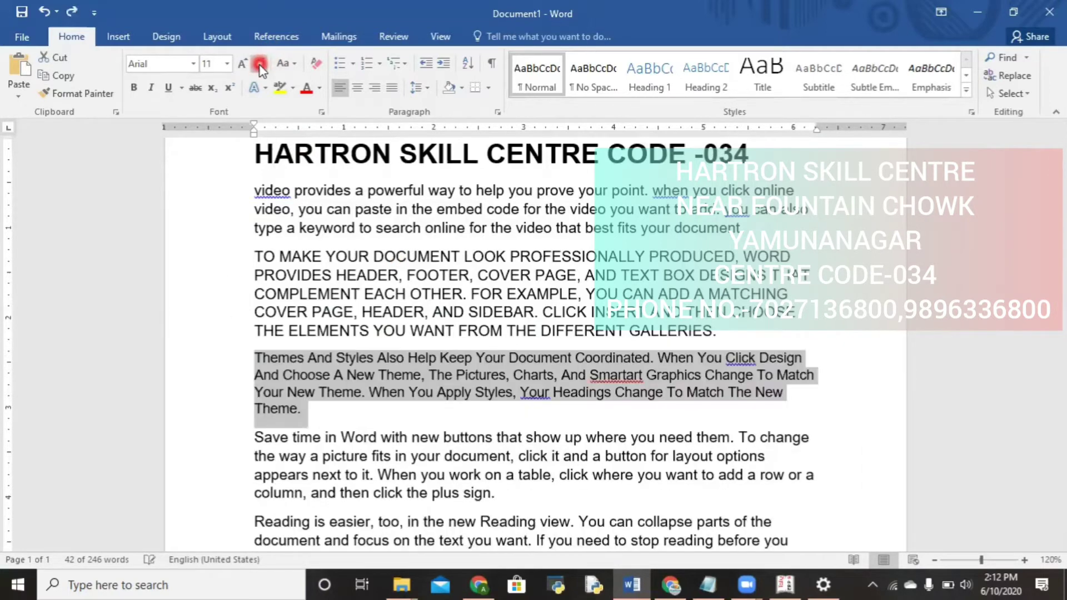
text(Z)
key(ctrl+z)
key(ctrl+z)
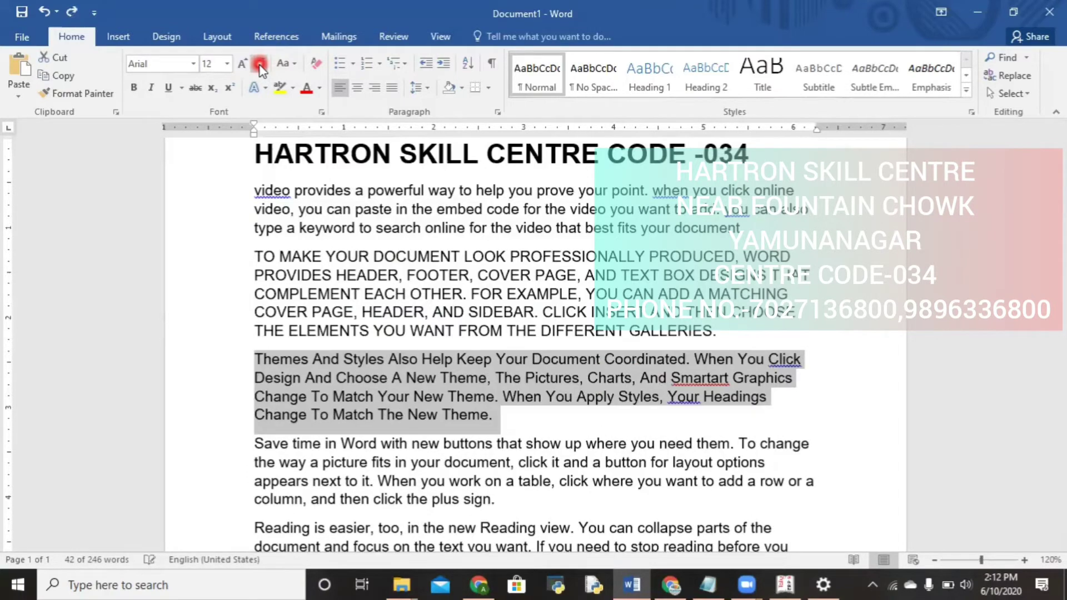
key(ctrl+z)
key(ctrl+z)
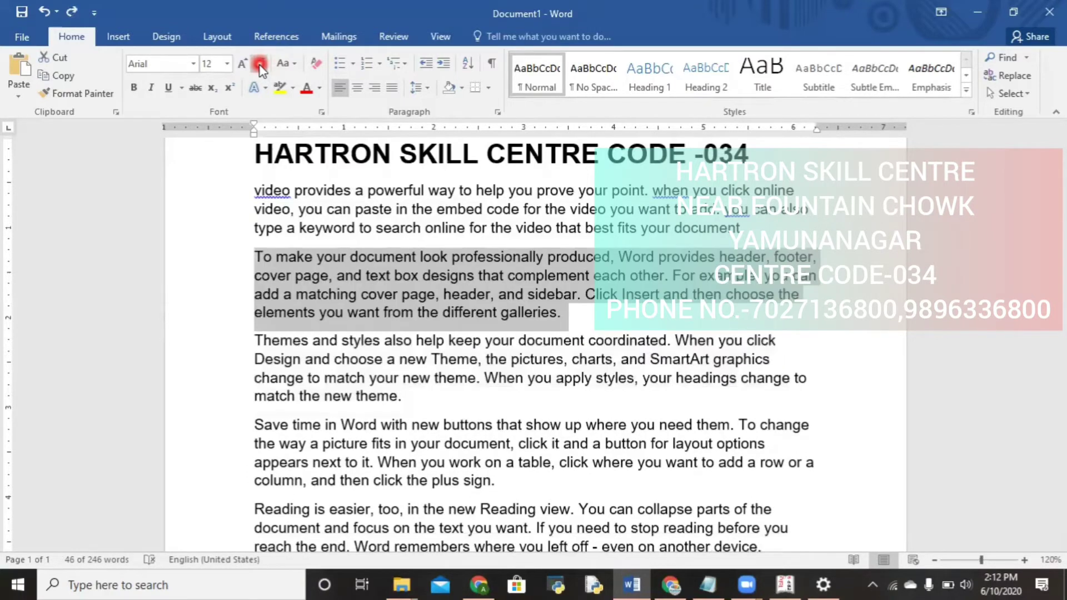
key(ctrl+y)
key(ctrl+y)
click(259, 64)
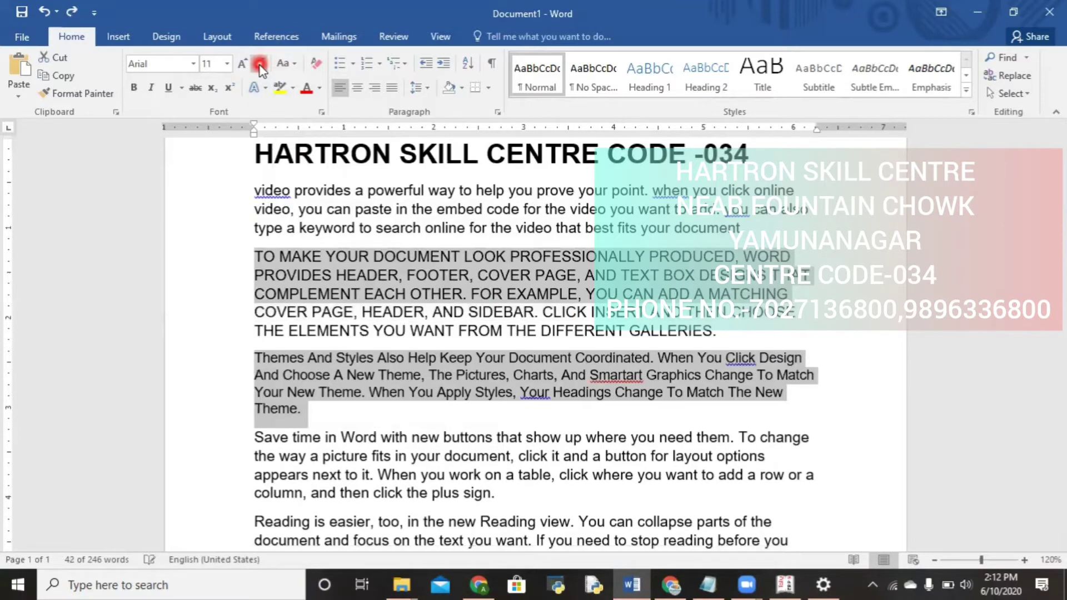
key(ctrl+z)
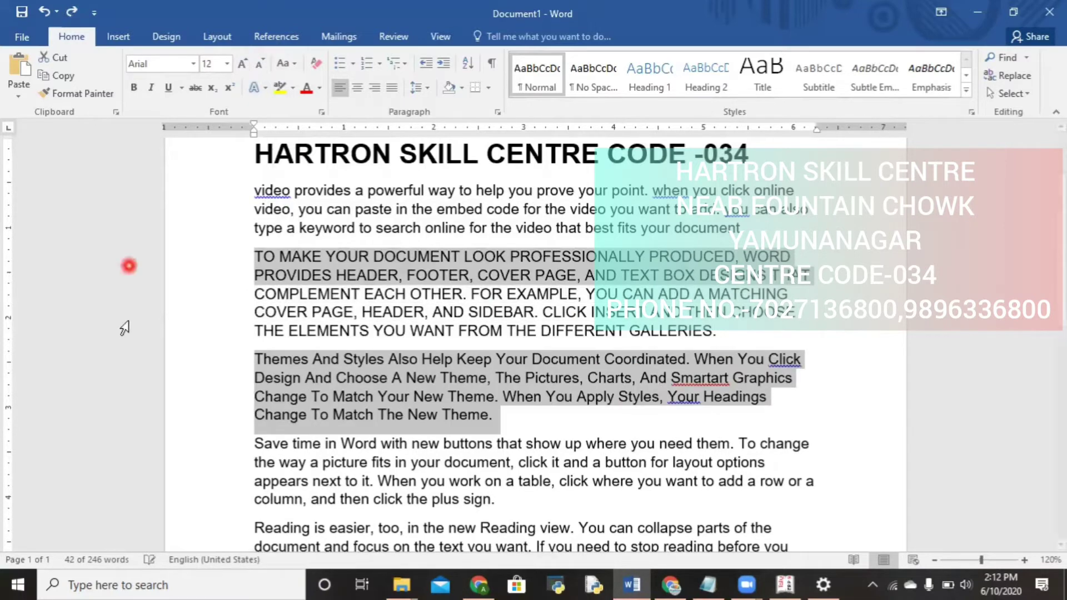
click(258, 448)
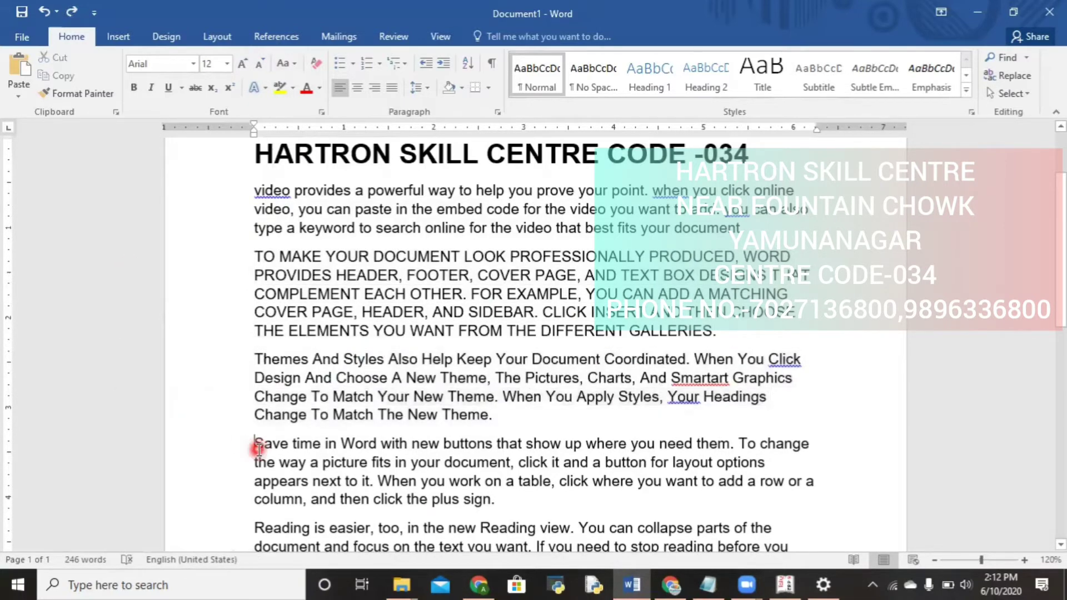
key(shift+Down)
key(shift+Down)
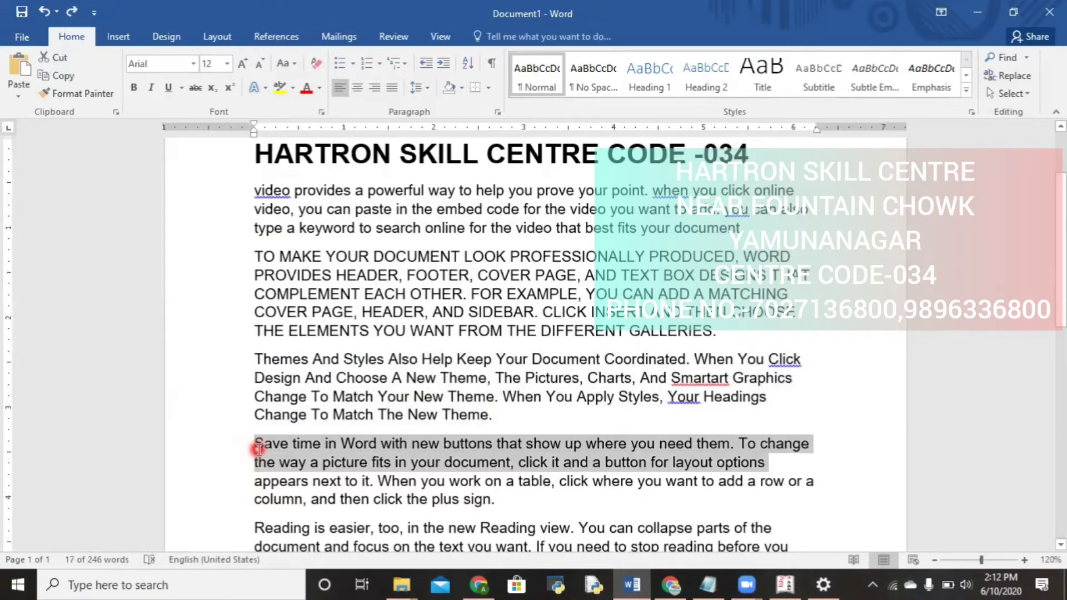
key(shift+Down)
key(shift+Down)
key(shift+Right)
key(shift+Right)
key(shift+Right)
key(shift+Right)
key(shift+Right)
key(shift+Right)
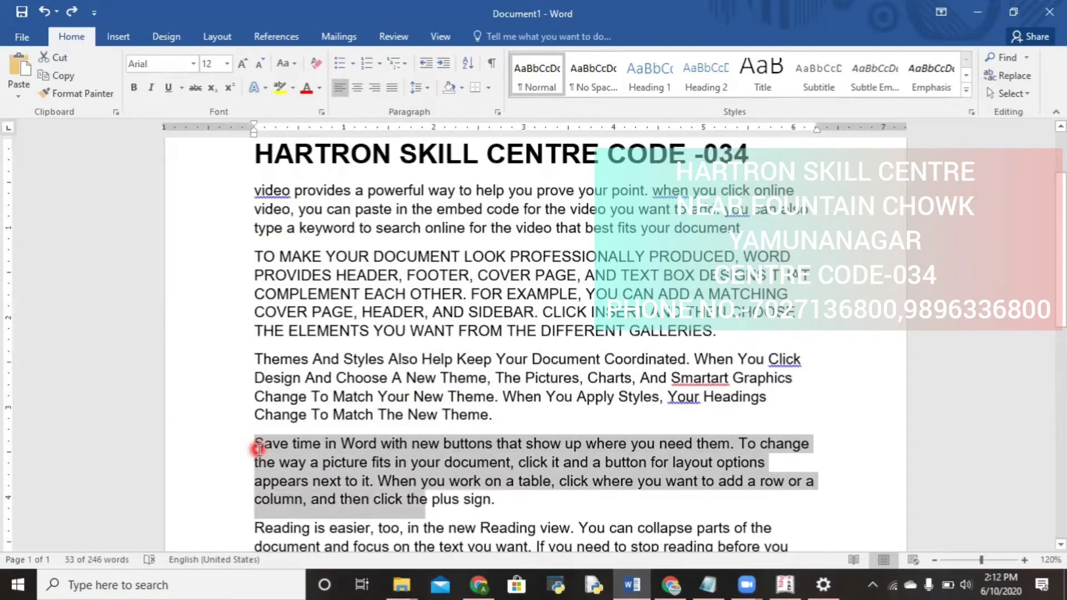
key(shift+Right)
key(shift+Right)
key(shift+Right)
key(shift+Right)
key(shift+Right)
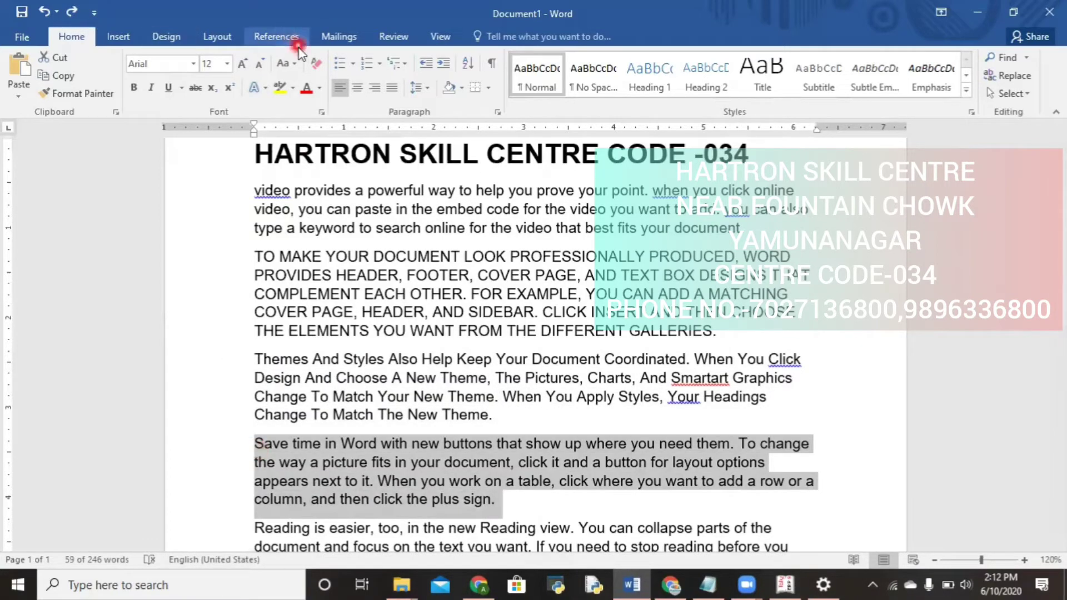
click(289, 62)
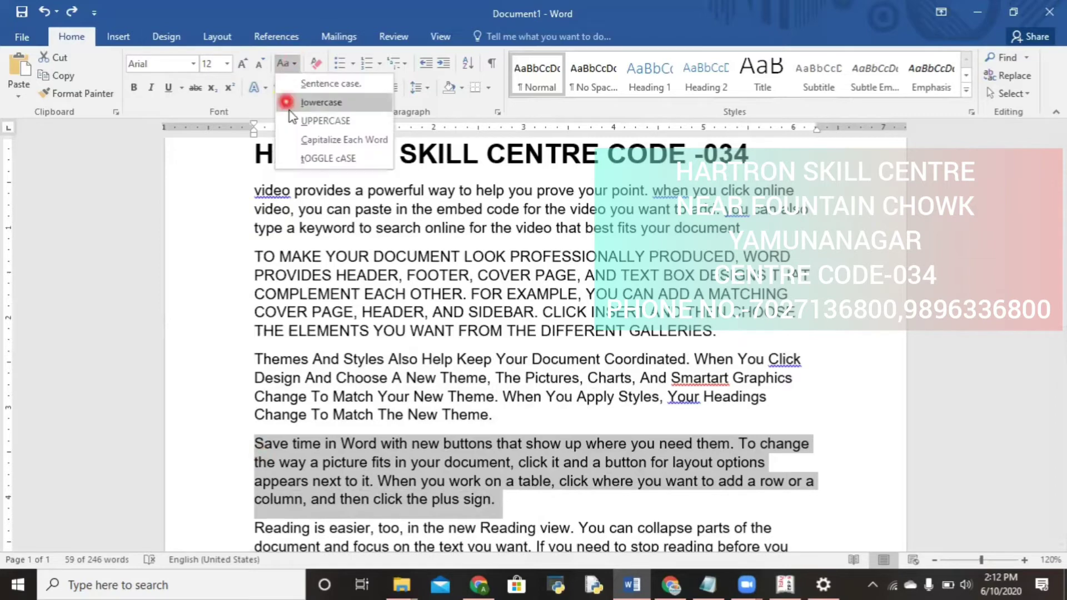
click(305, 158)
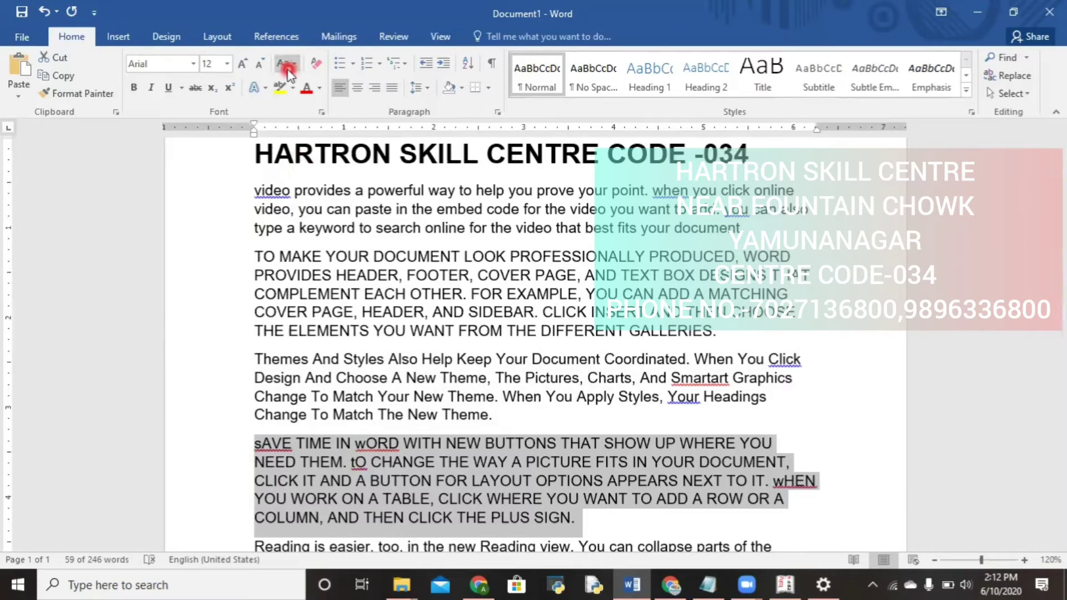
key(shift+F3)
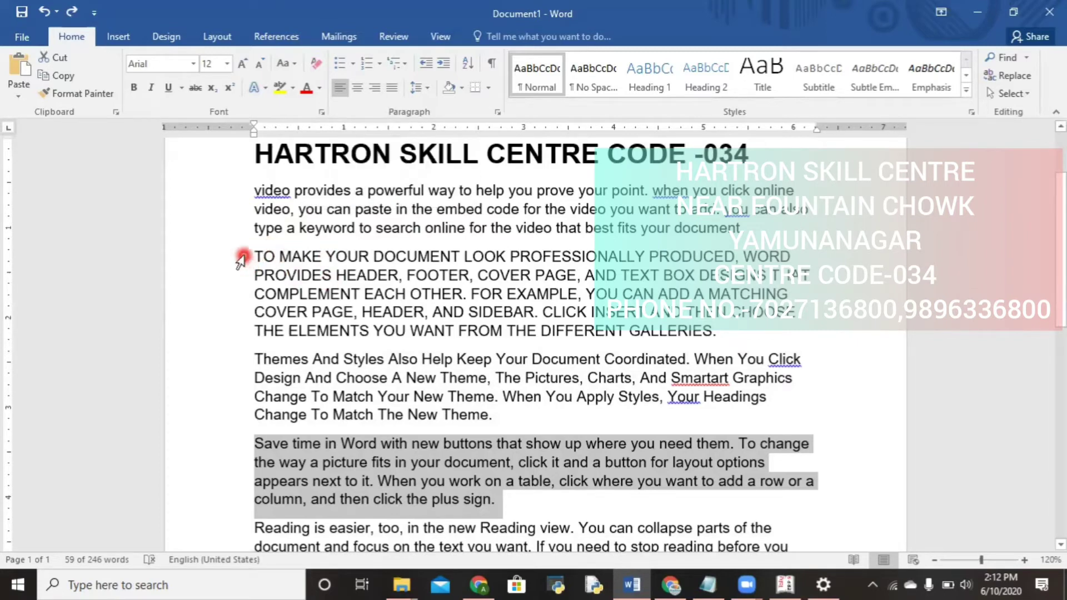
Step: Clear all formatting from the uppercase paragraph so it changes from Arial 12 to Calibri (Body) 11
click(242, 257)
drag(407, 318, 717, 332)
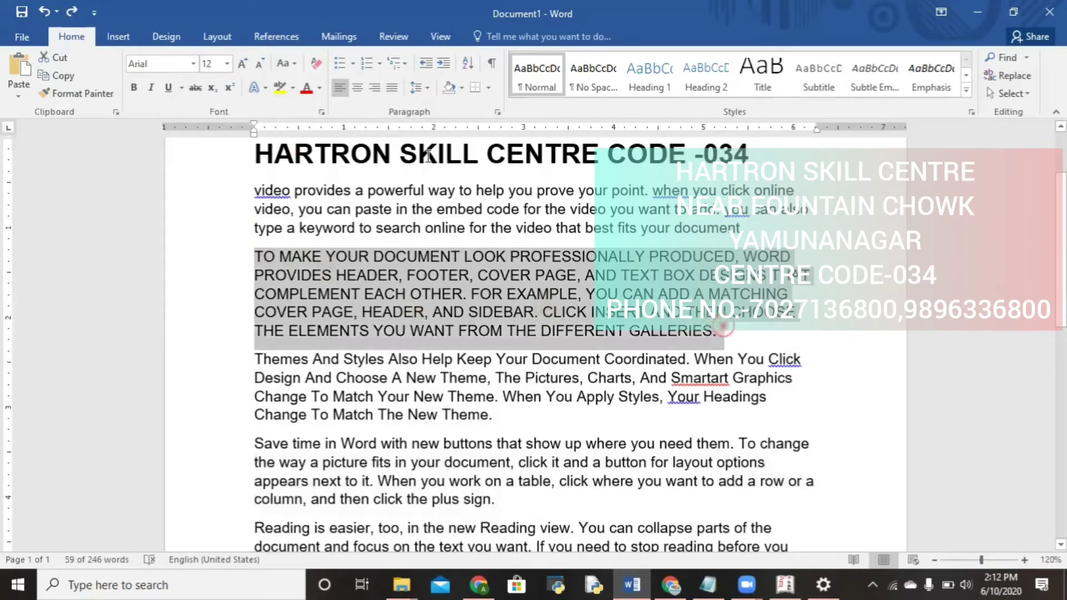
click(315, 63)
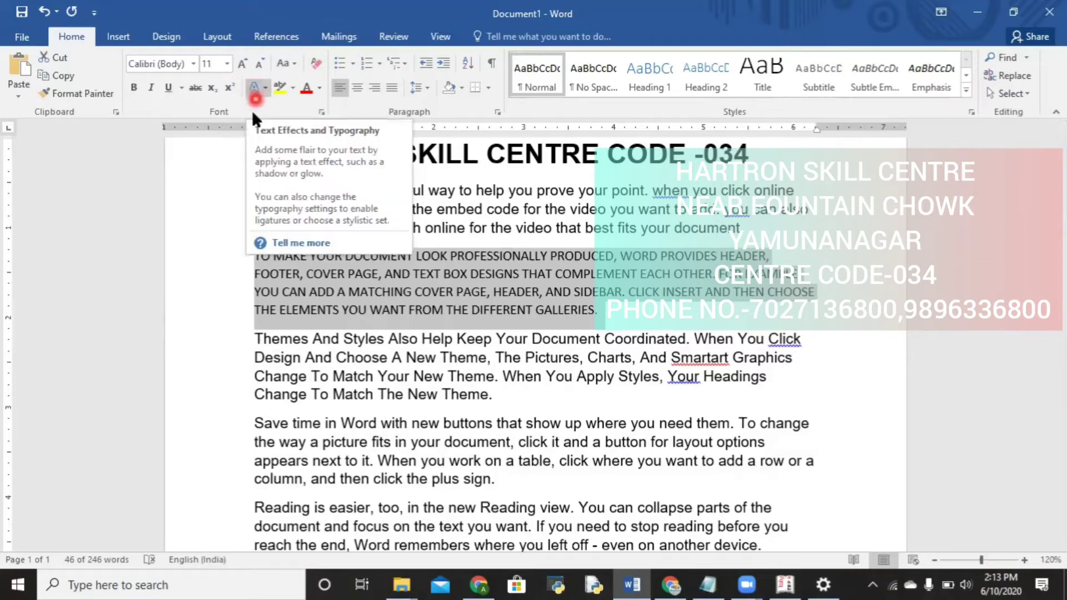
click(201, 292)
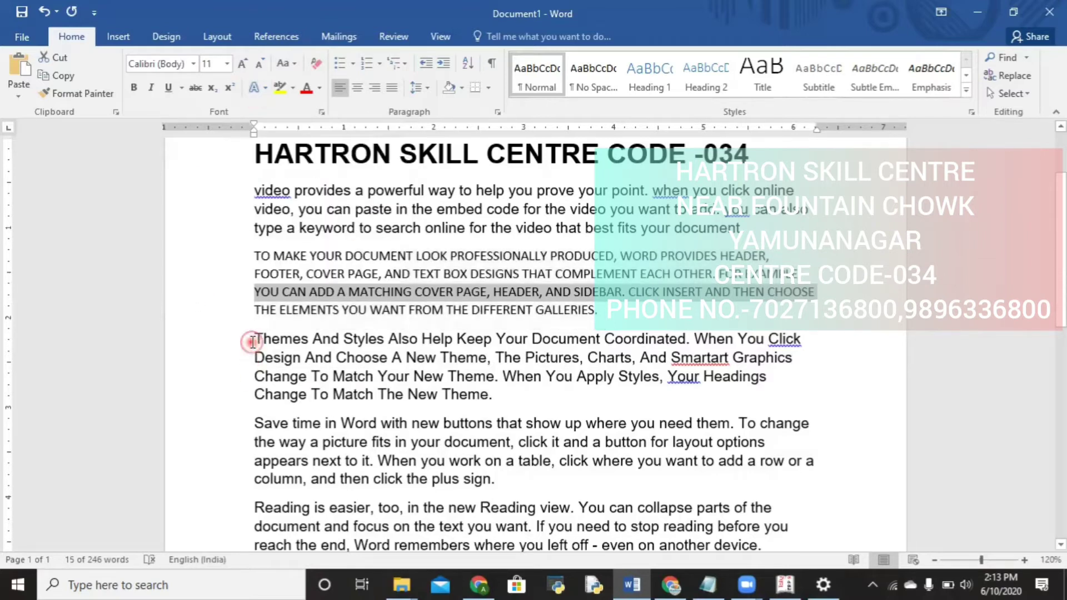
mouse_move(254, 339)
mouse_down()
mouse_move(502, 378)
mouse_move(548, 398)
mouse_up()
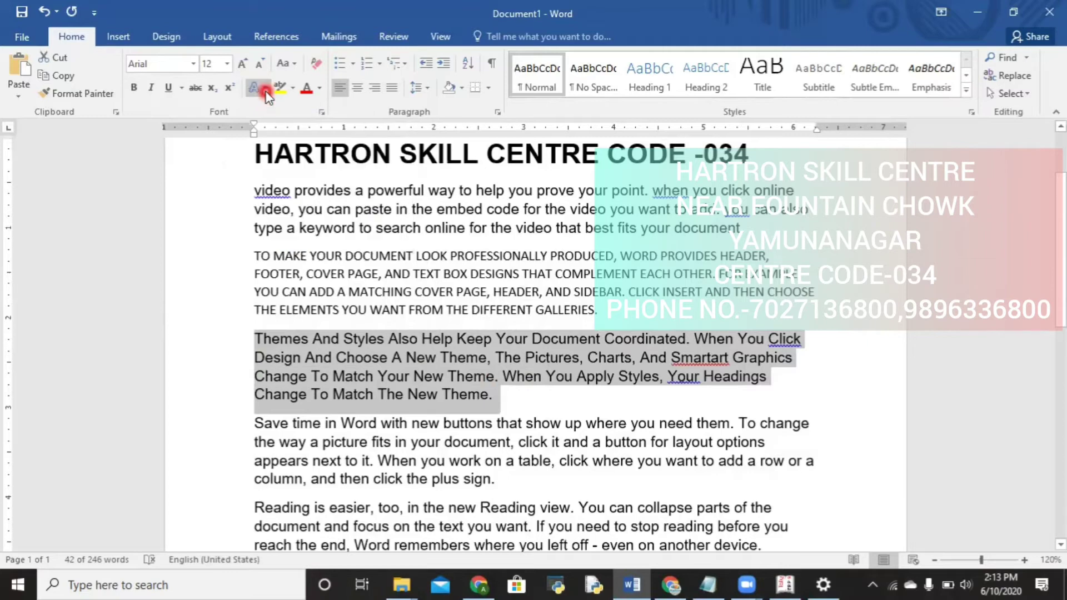
click(267, 88)
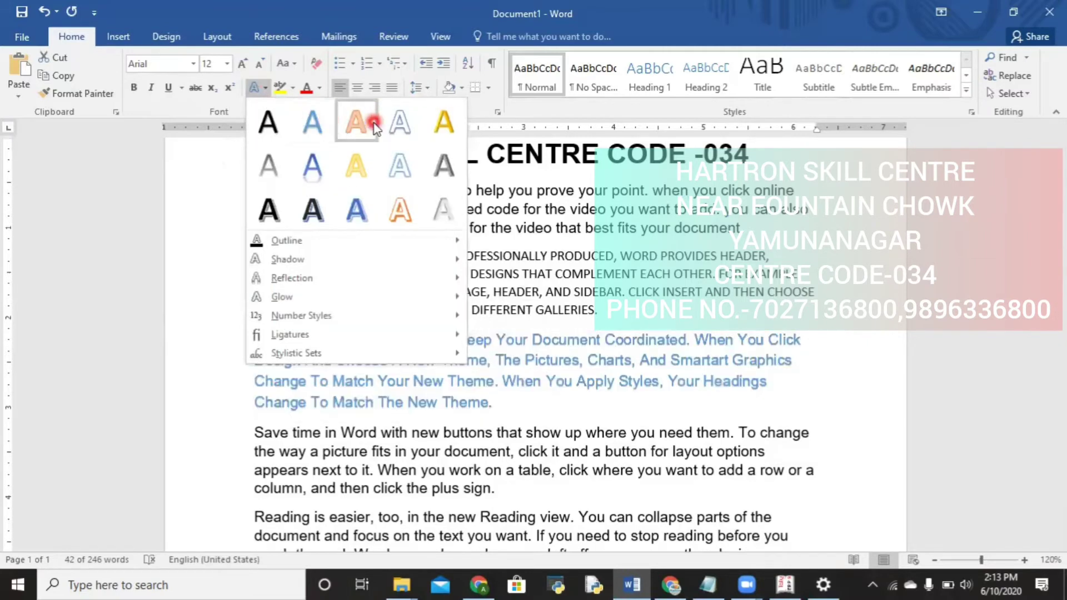
click(376, 121)
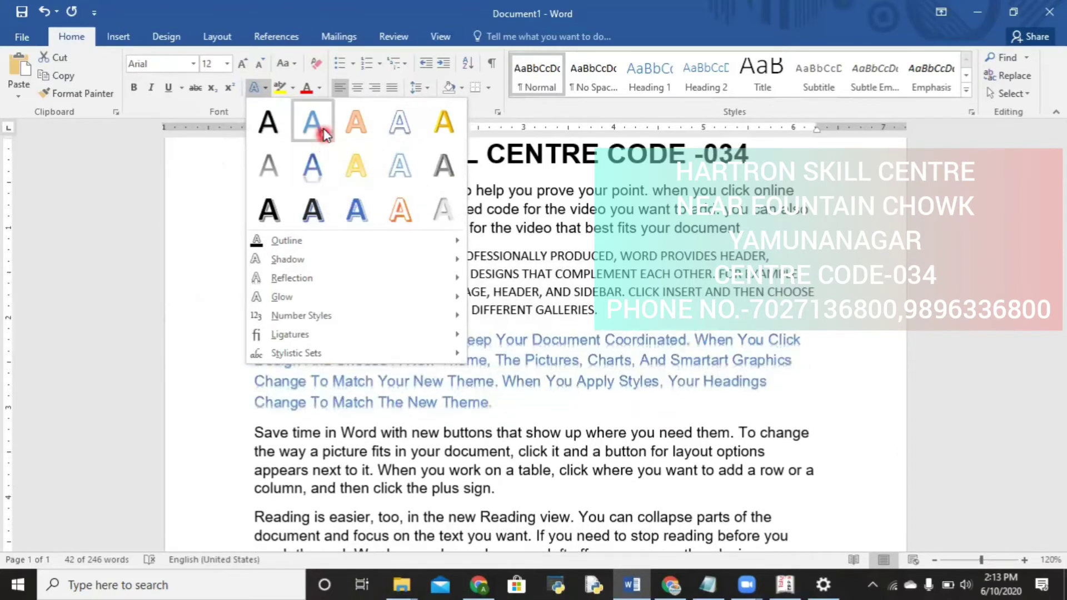
click(159, 198)
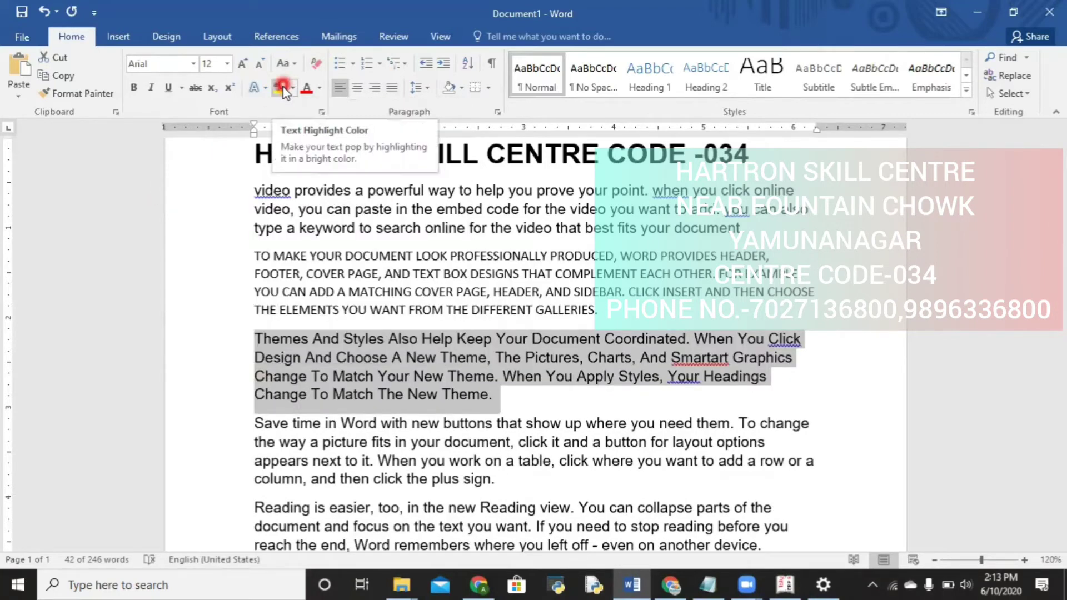
Step: Highlight the HARTRON SKILL CENTRE CODE -034 heading line in bright green
click(219, 254)
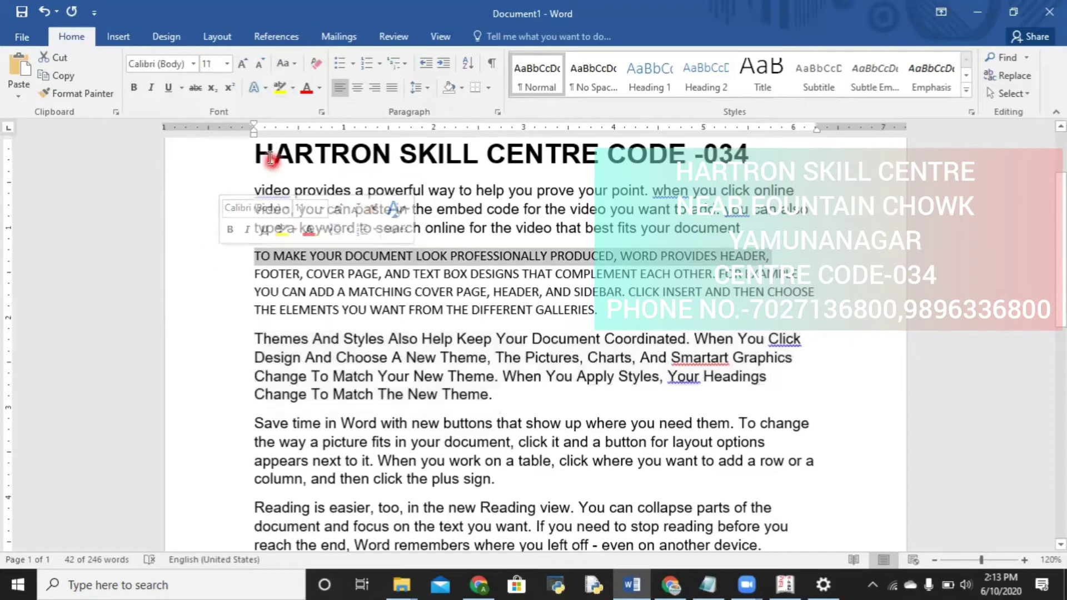
mouse_move(255, 189)
mouse_down()
mouse_move(610, 188)
mouse_move(691, 210)
mouse_up()
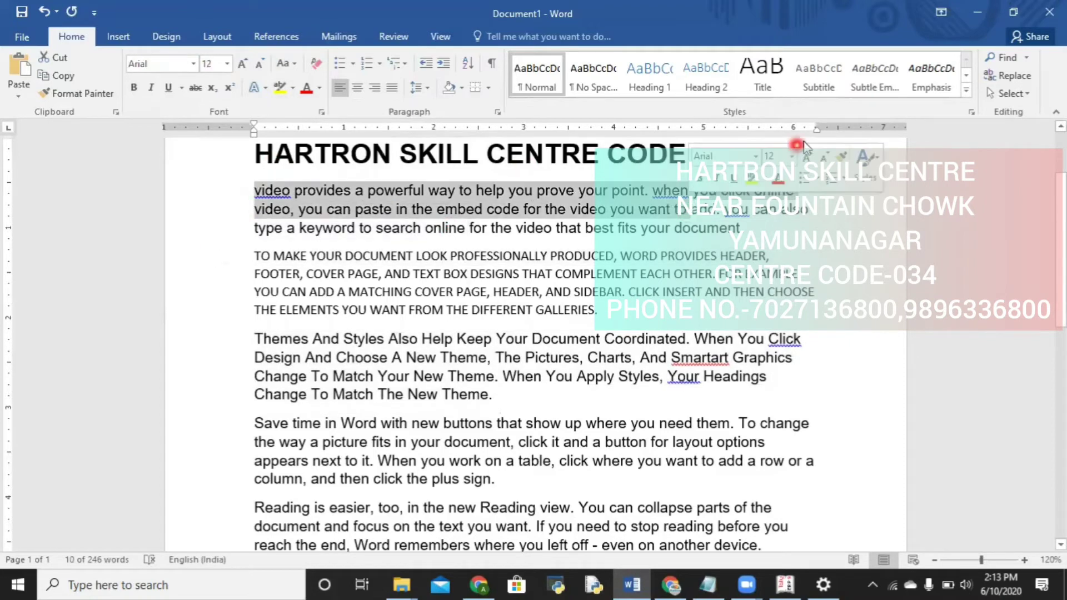
click(234, 153)
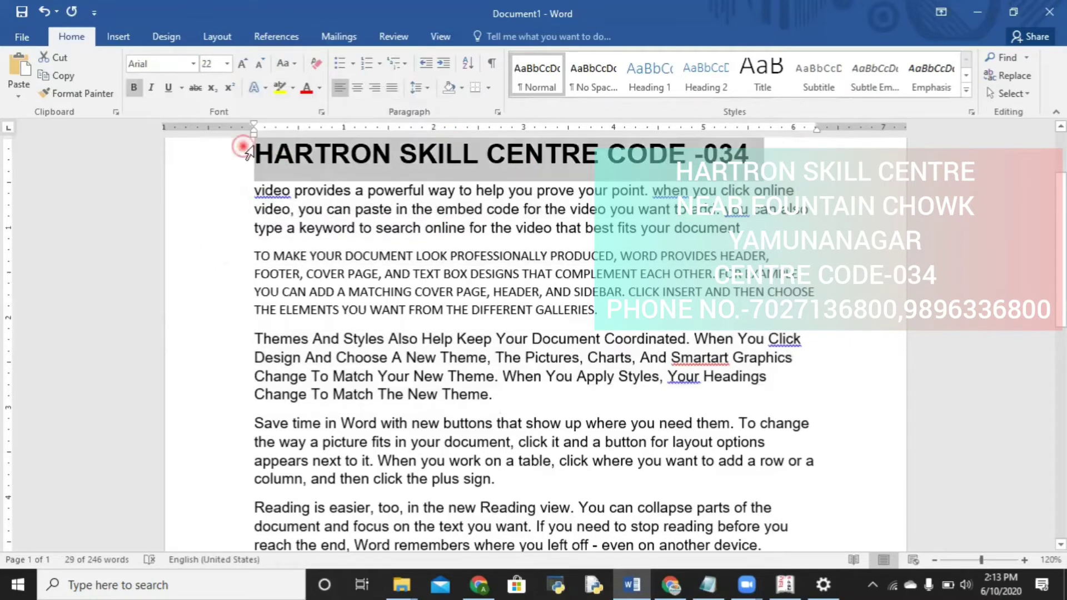
click(293, 87)
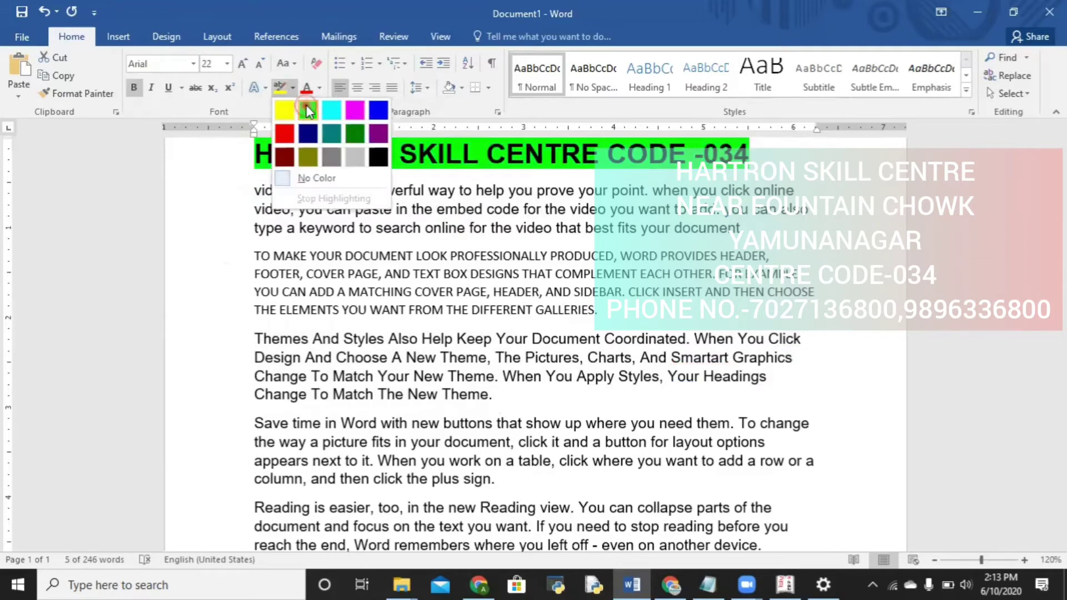
click(308, 110)
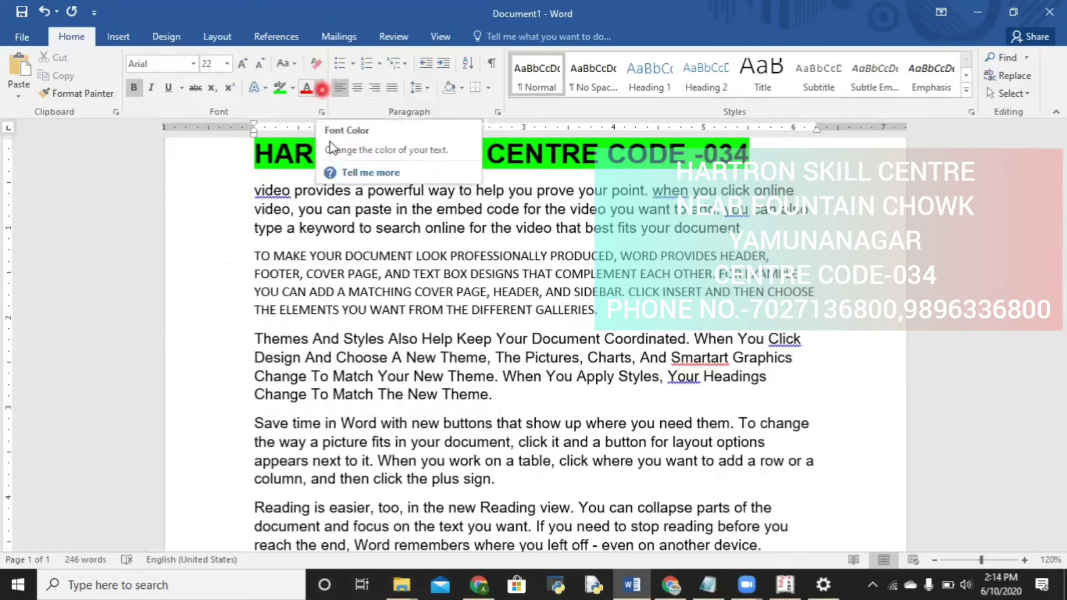
drag(246, 259, 633, 321)
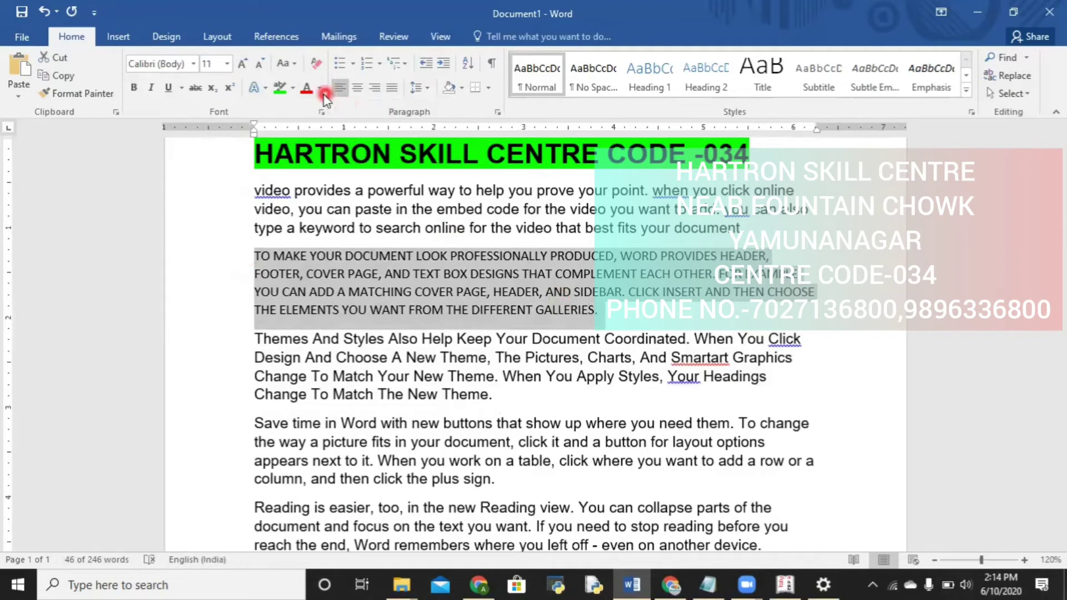
Step: Make the uppercase paragraph red, and type 'OR INDIA SHOULD' after GALLERIES. and 'RRRW' after the Themes paragraph
click(321, 89)
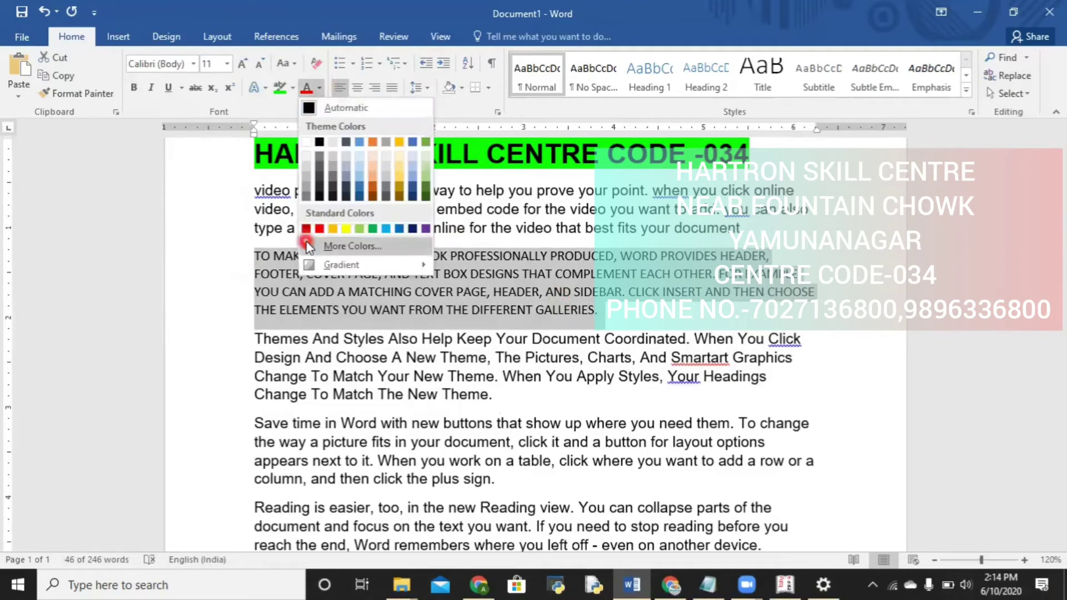
click(319, 228)
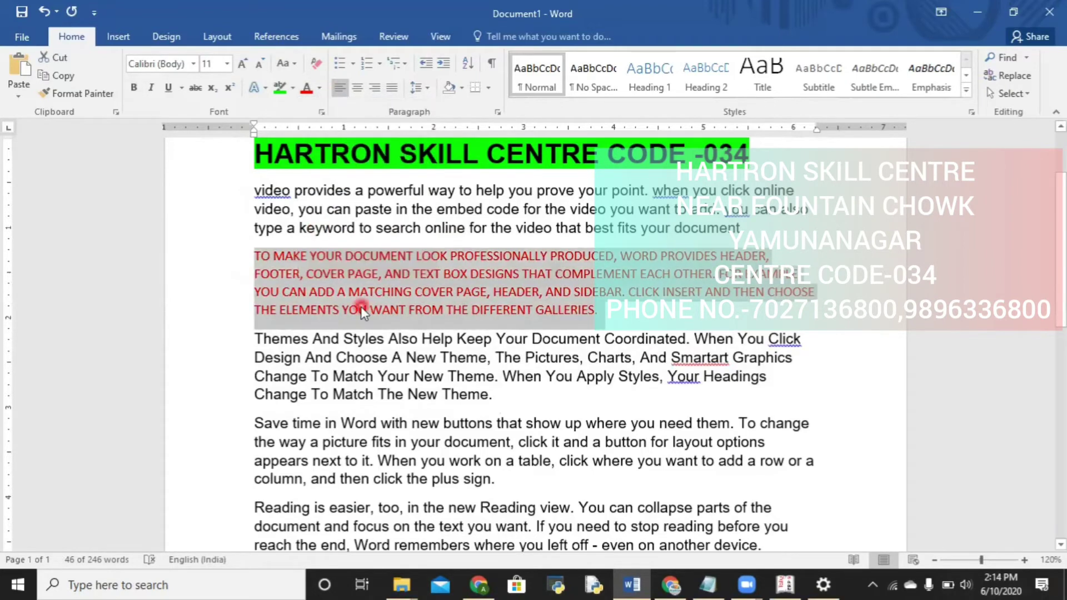
click(615, 316)
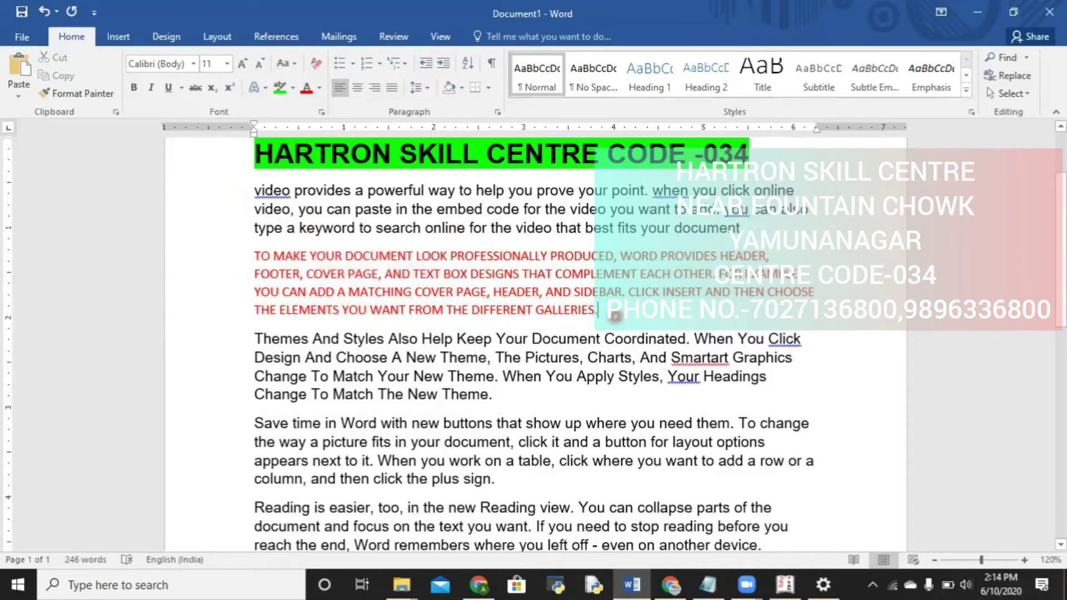
text(FOR INDIA SHO)
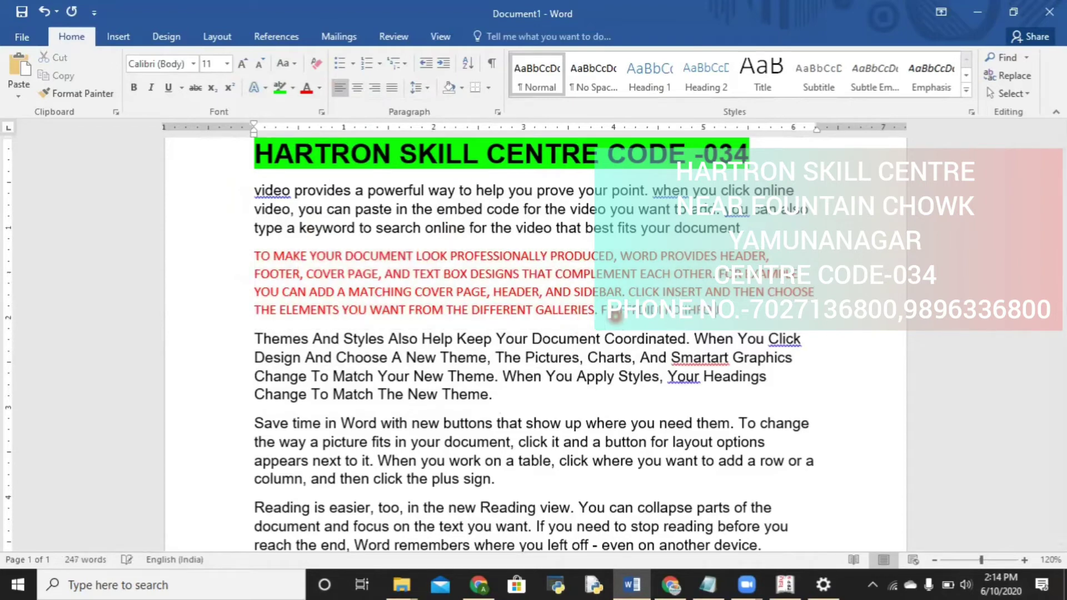
text(ULD)
click(522, 390)
text(RRRW)
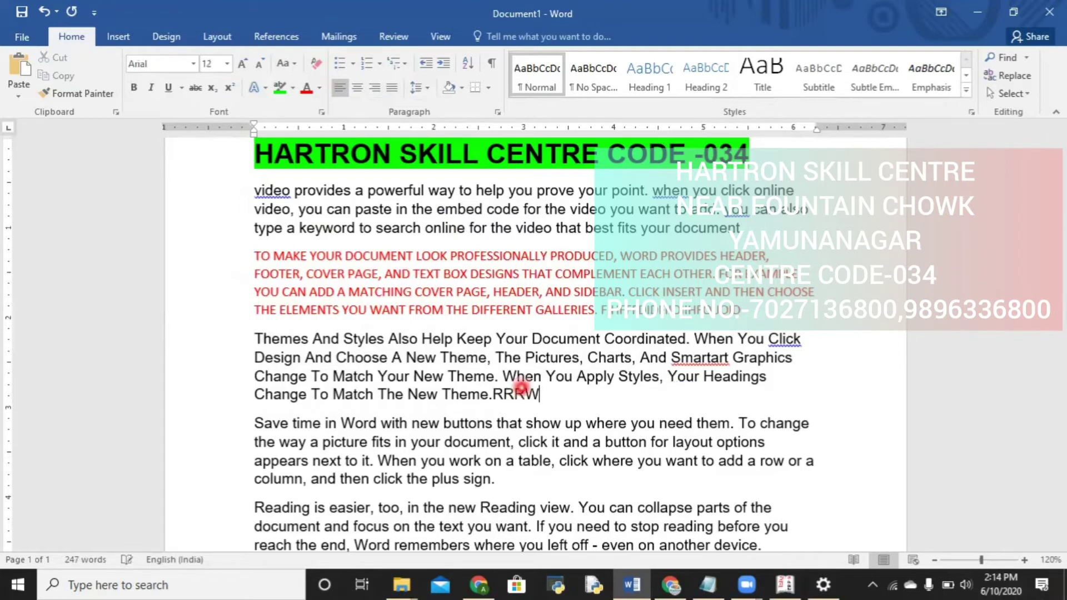
Step: Colour the Themes And Styles paragraph blue and append 'FISFCODIEFEW0RFEJOFE' to its end
mouse_move(255, 338)
mouse_down()
mouse_move(548, 383)
mouse_move(548, 395)
mouse_up()
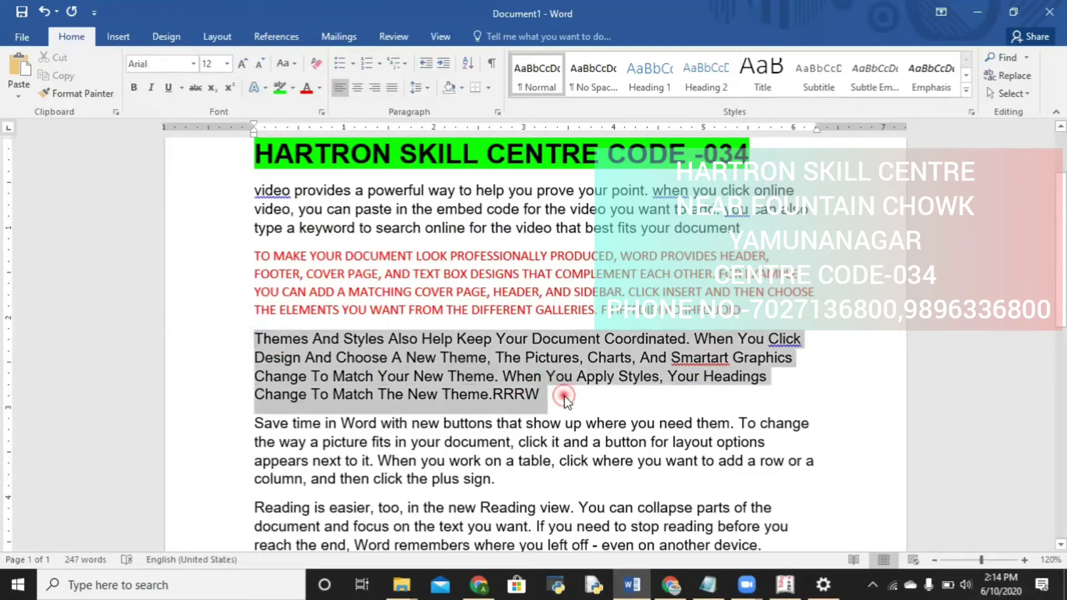
click(320, 91)
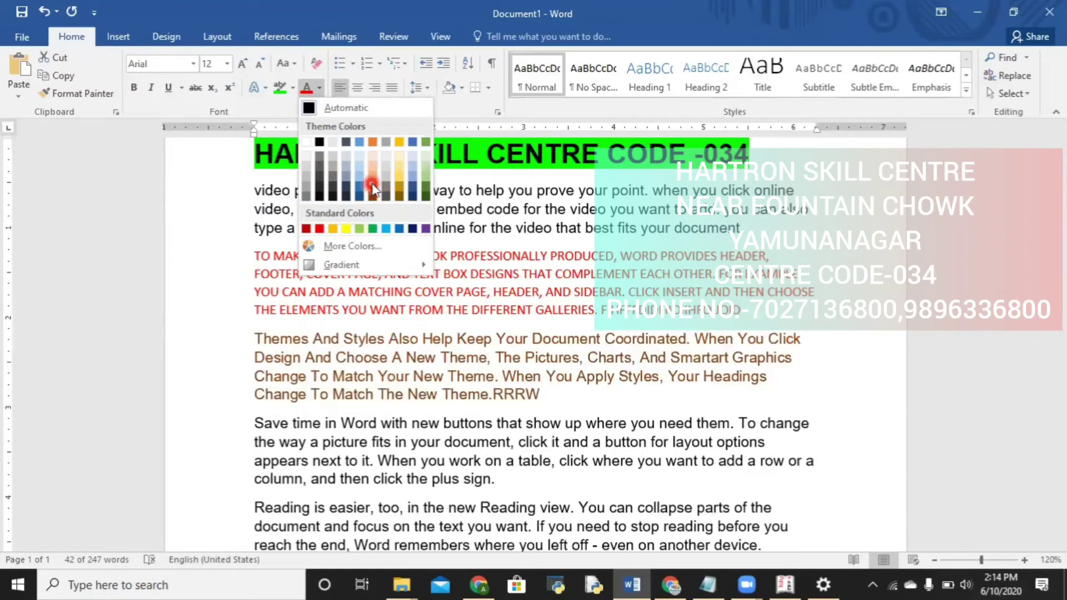
click(355, 184)
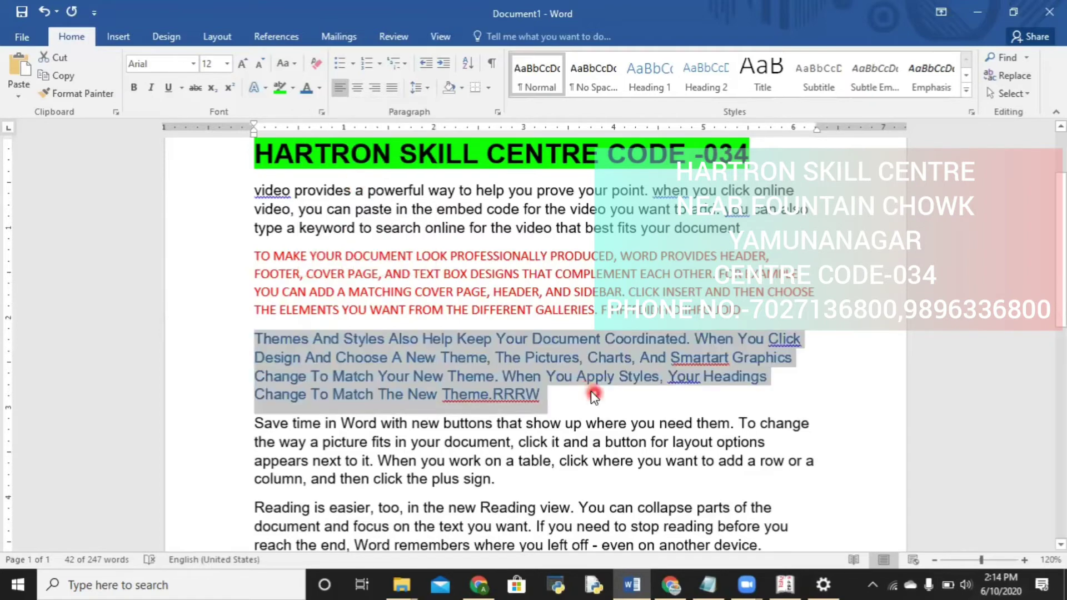
click(592, 392)
text(FISFCODIEFEW0RFEJOFE)
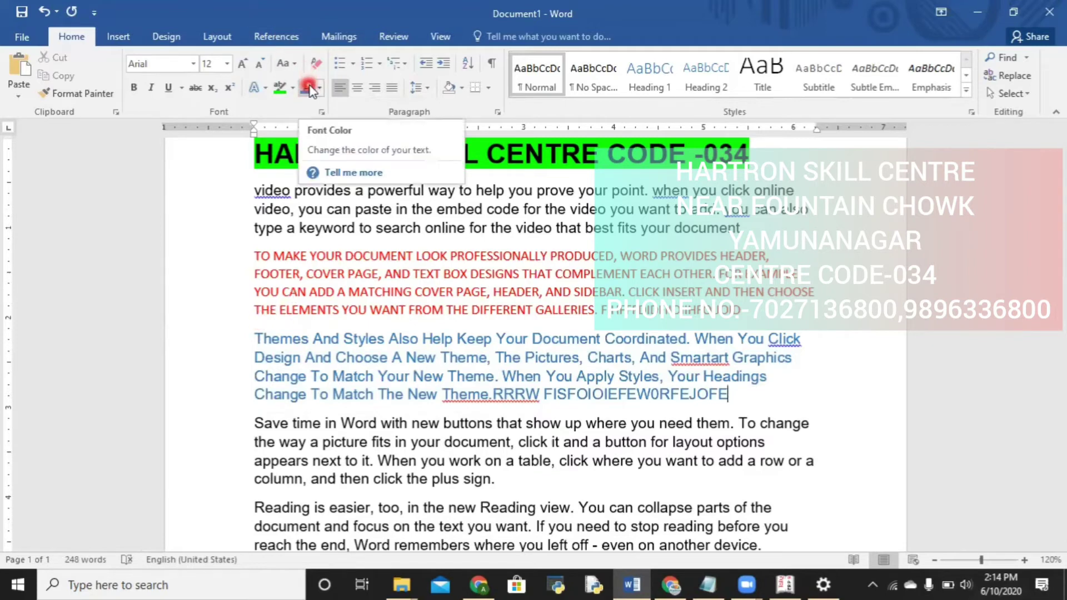
Step: Narrow the right indent to about 5.4 inches and centre the first body paragraph
click(235, 256)
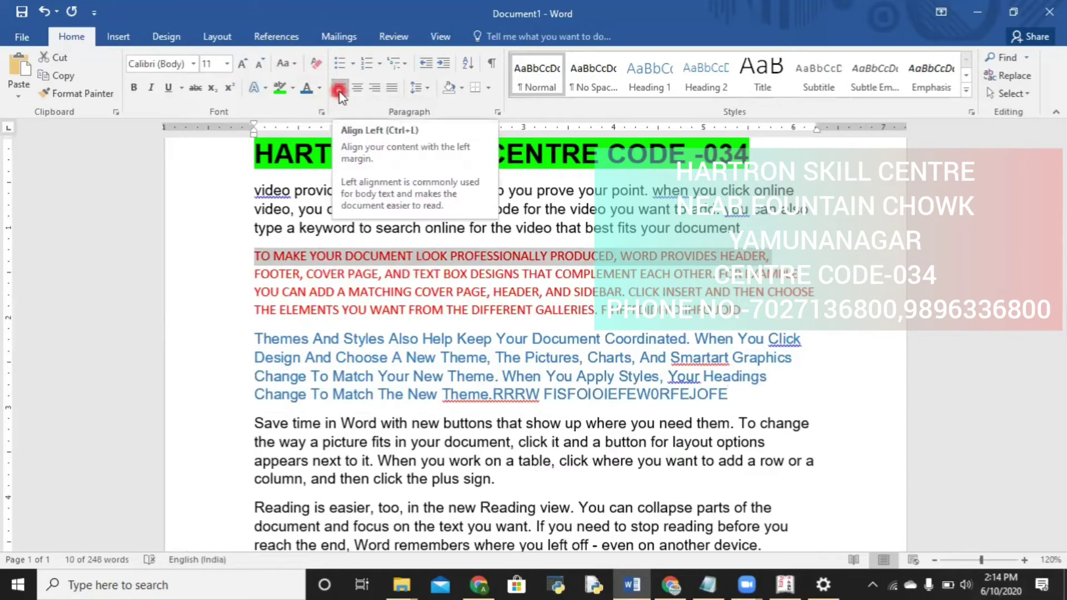
click(229, 241)
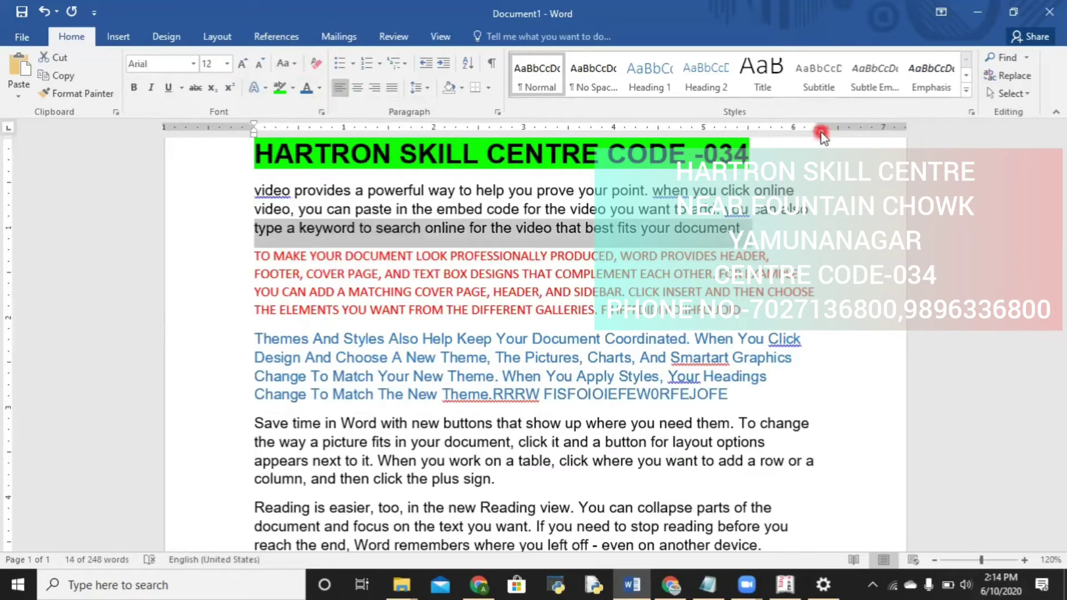
drag(817, 128, 753, 129)
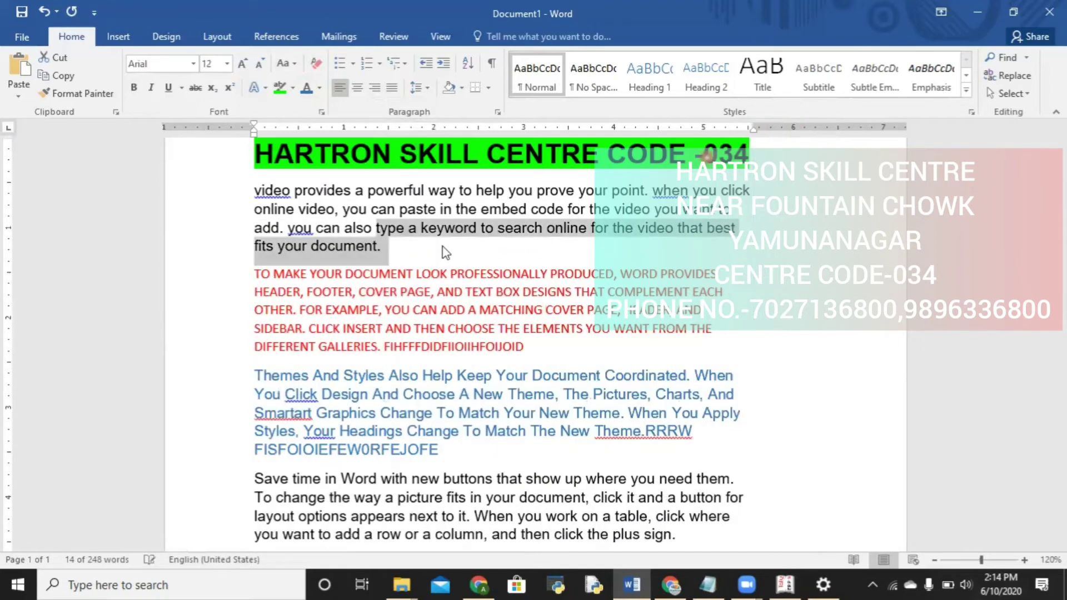
click(377, 210)
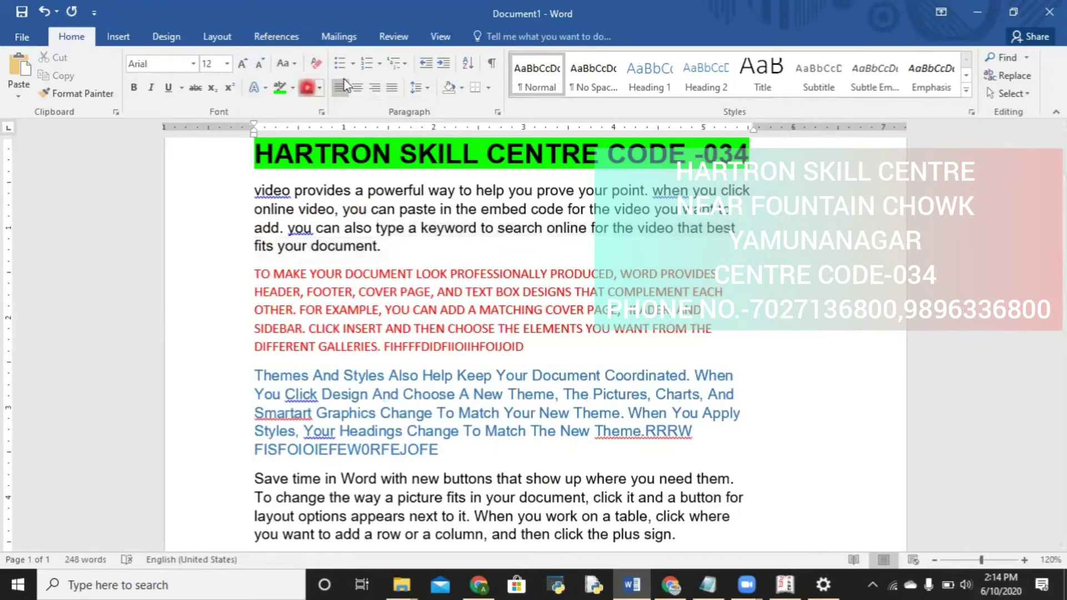
click(365, 89)
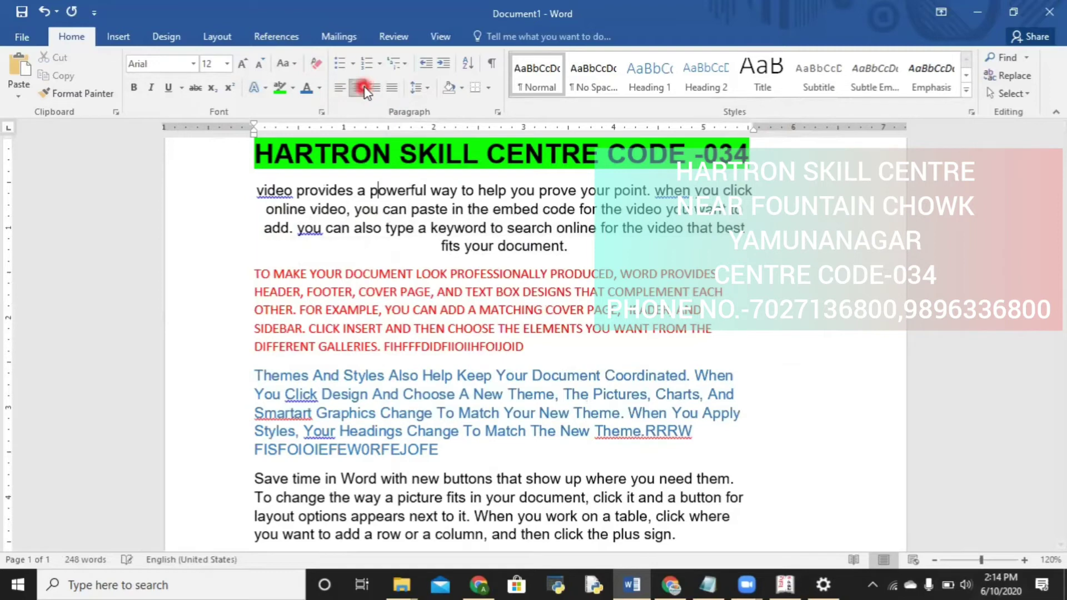
click(241, 167)
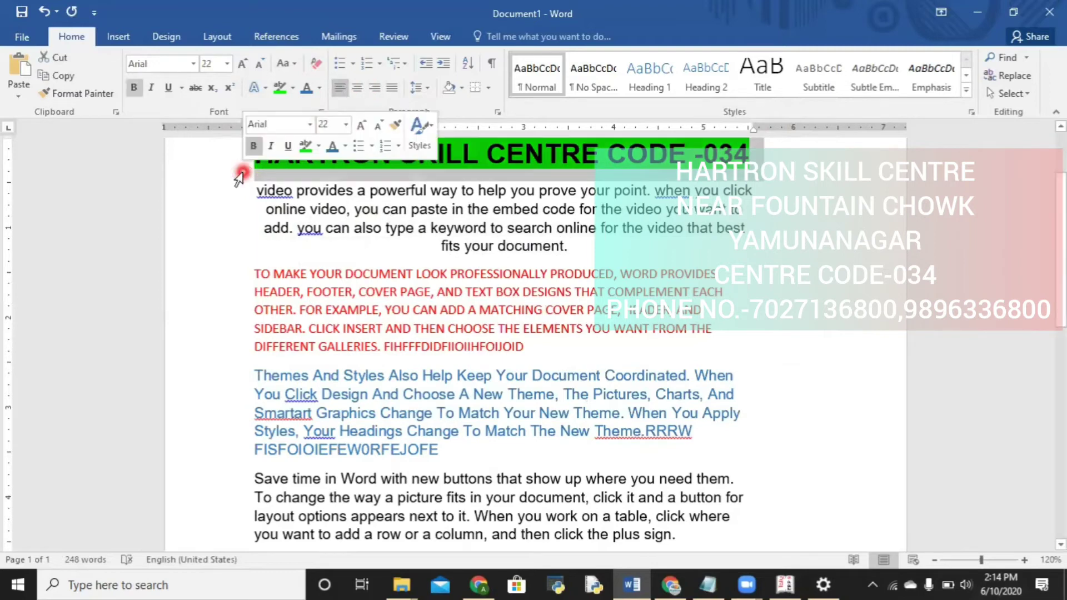
click(341, 89)
click(392, 87)
click(239, 198)
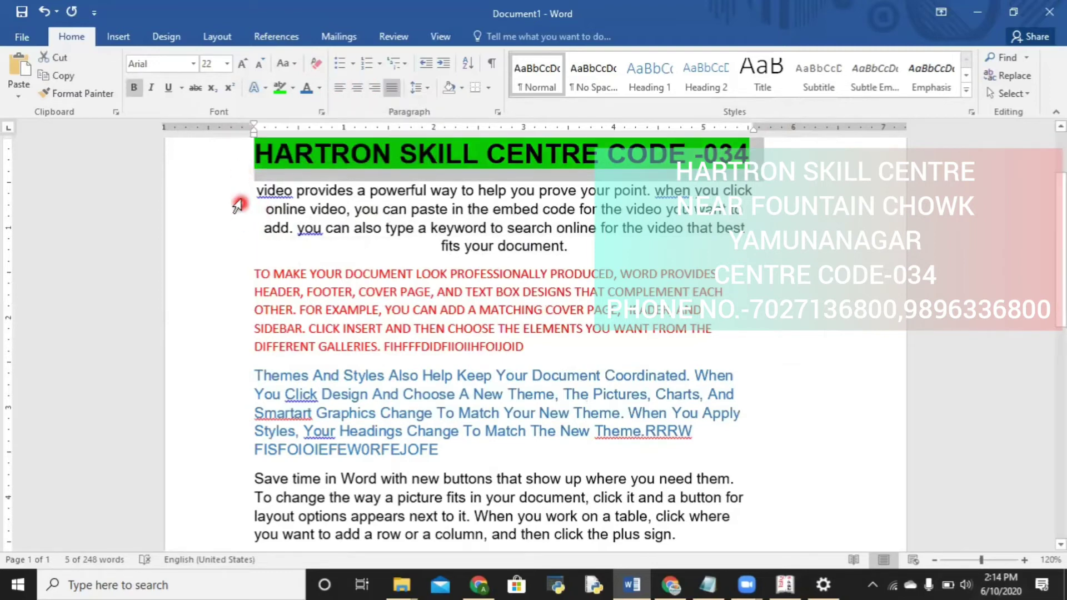
click(222, 161)
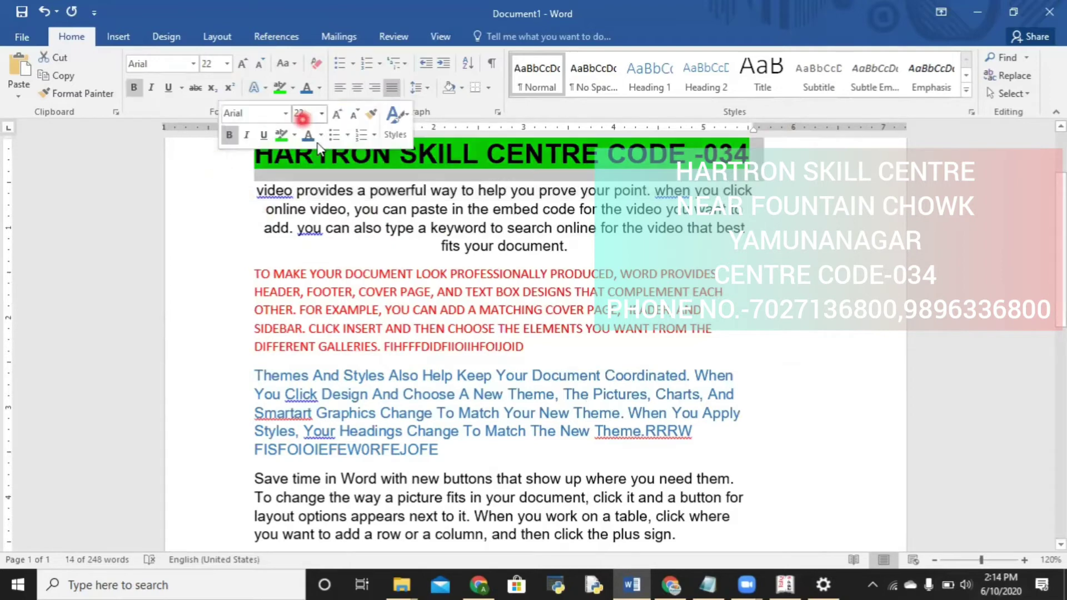
click(241, 253)
click(197, 273)
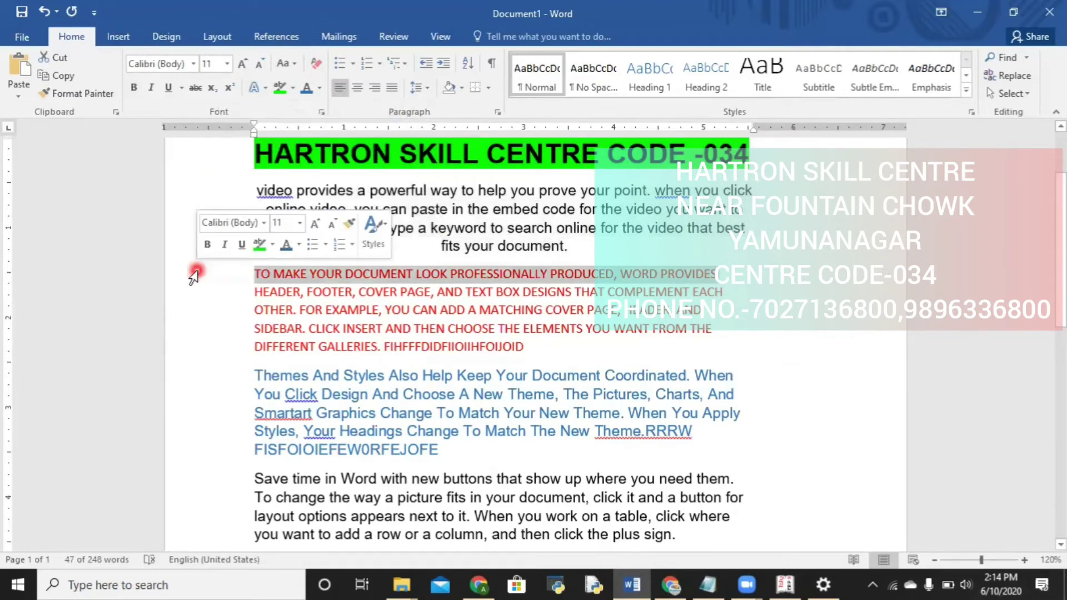
key(Down)
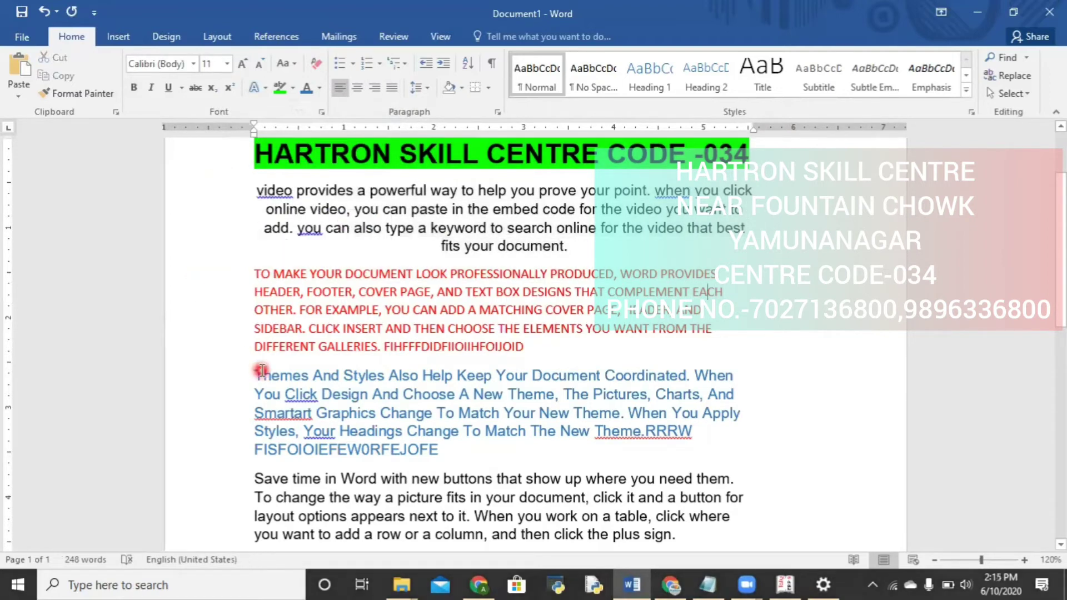
Step: Try justified, centred and right alignment on the red paragraph, ending left-aligned
click(341, 88)
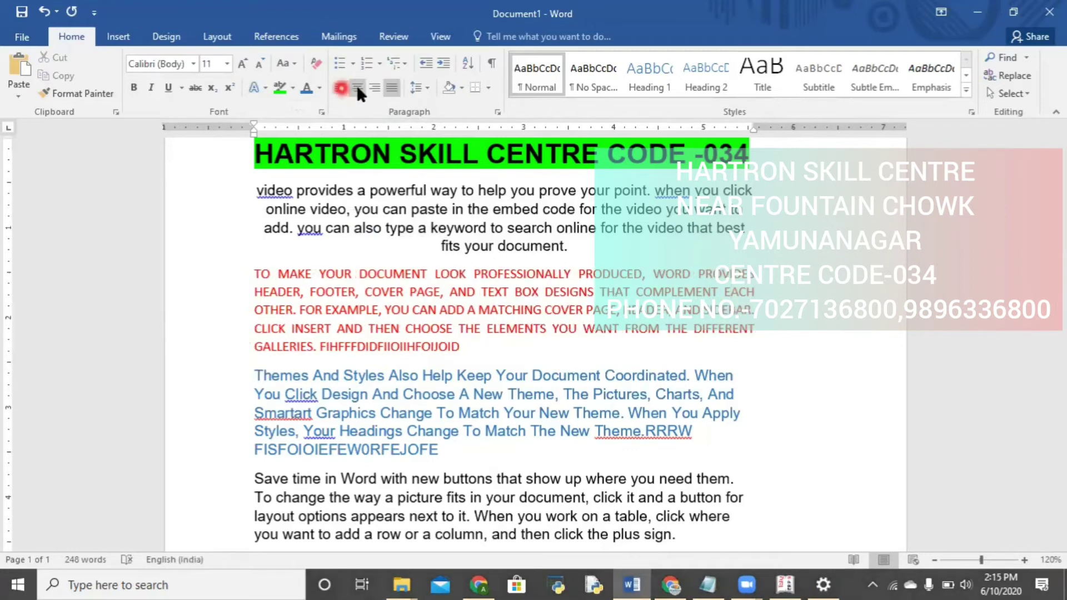
click(358, 88)
click(376, 89)
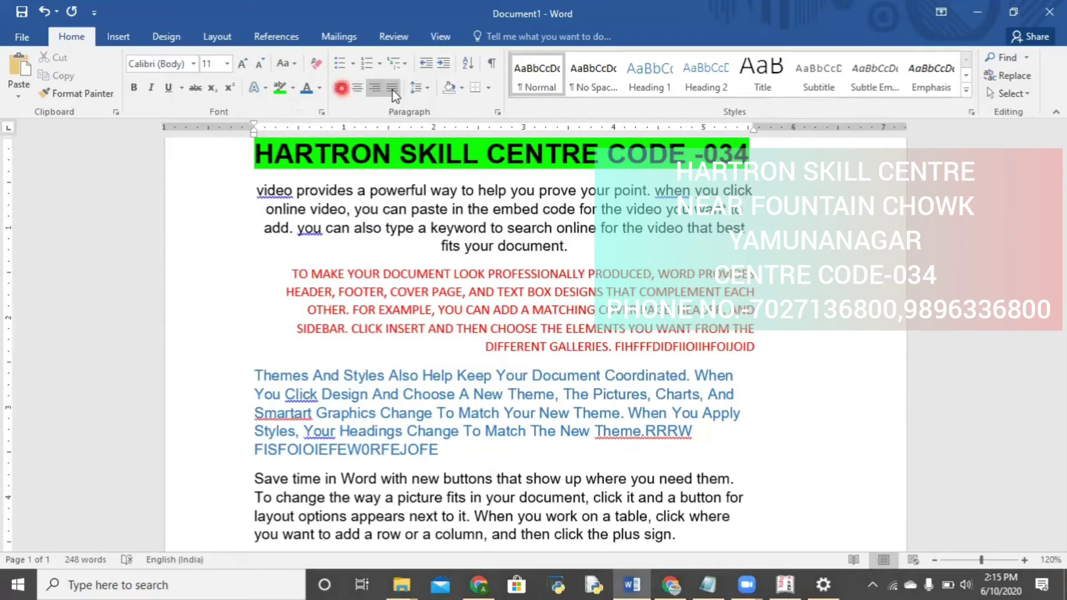
click(393, 89)
click(393, 88)
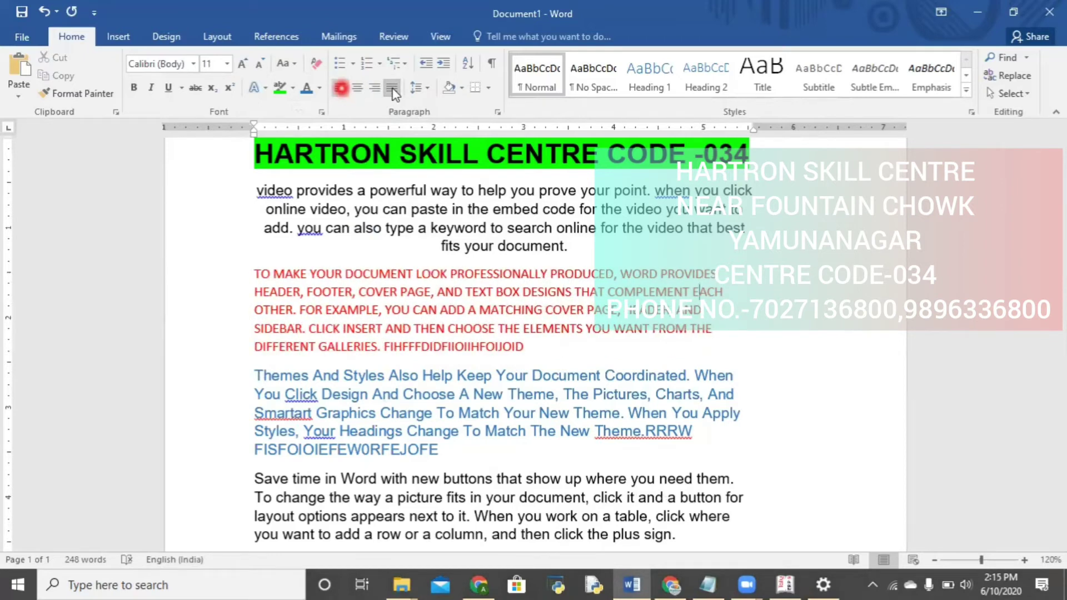
drag(234, 183, 376, 229)
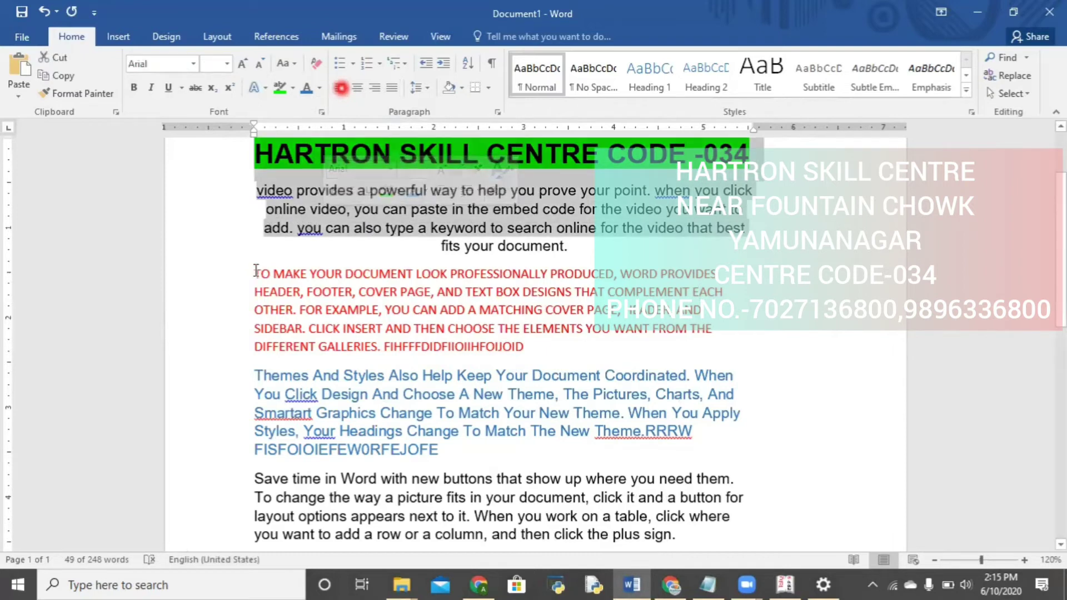
drag(254, 272, 524, 347)
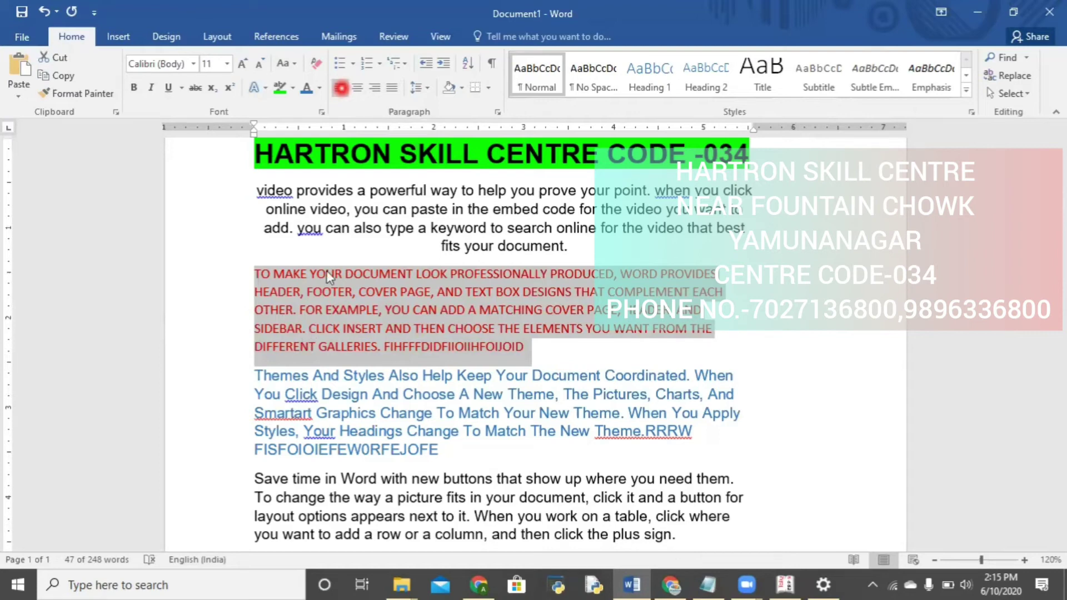
Step: Try 1.0 line spacing on the red paragraph, then settle on 1.15
click(426, 89)
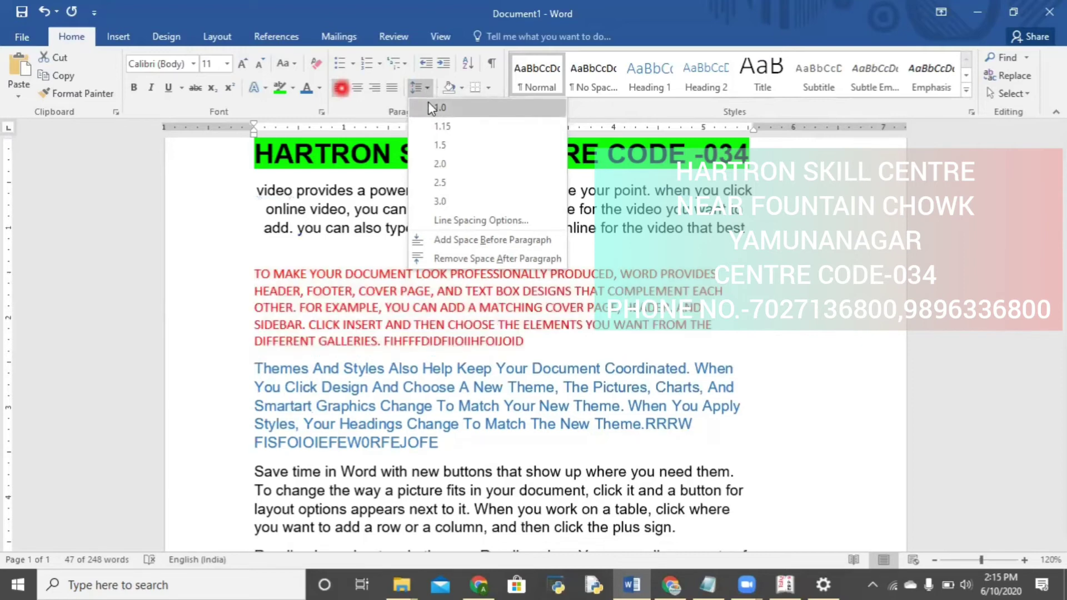
click(432, 109)
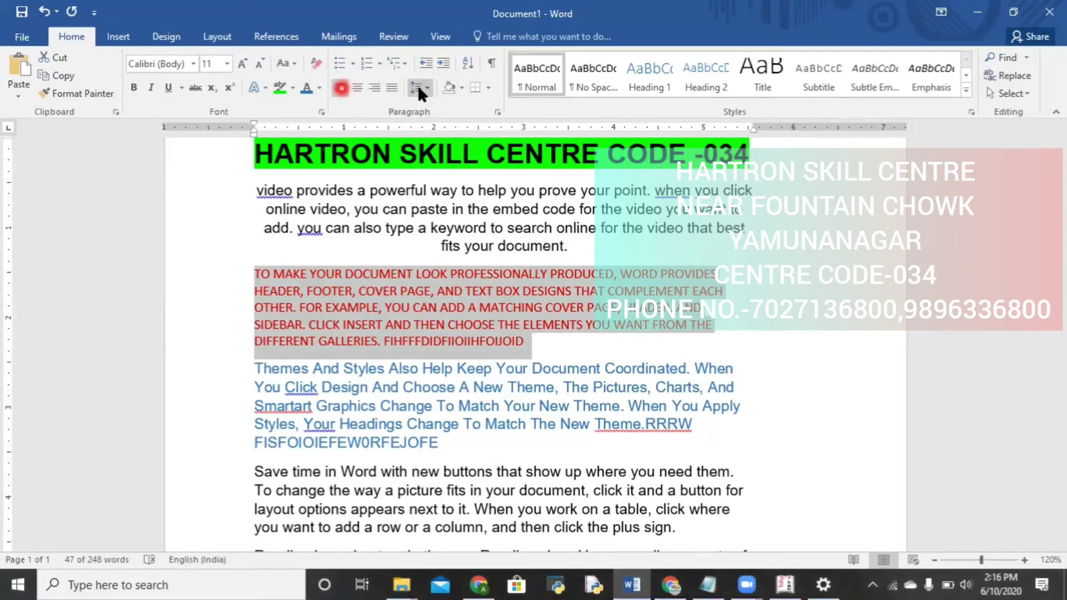
click(418, 85)
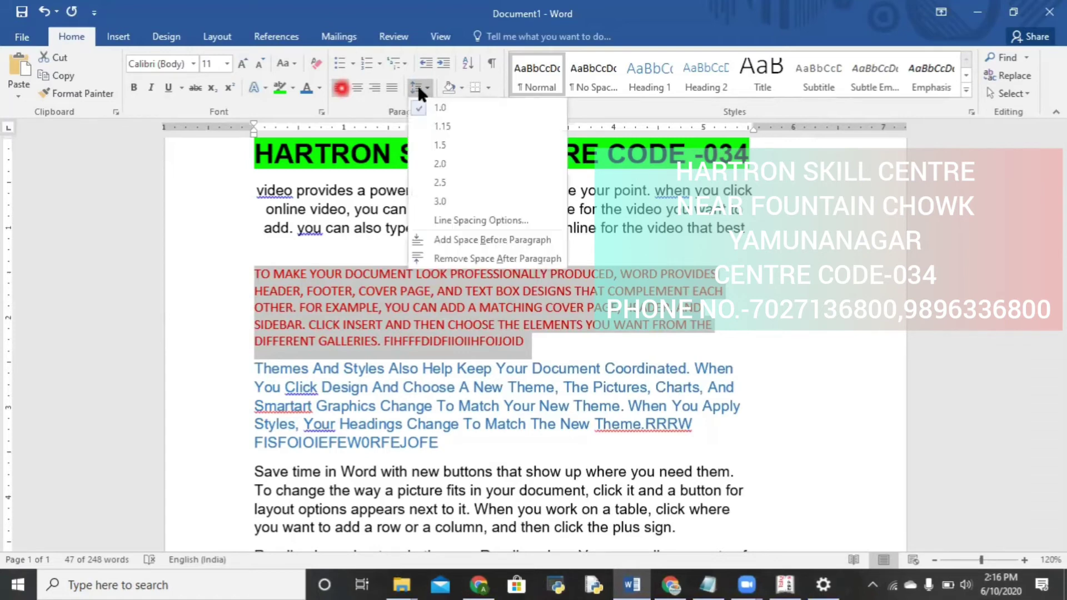
click(439, 126)
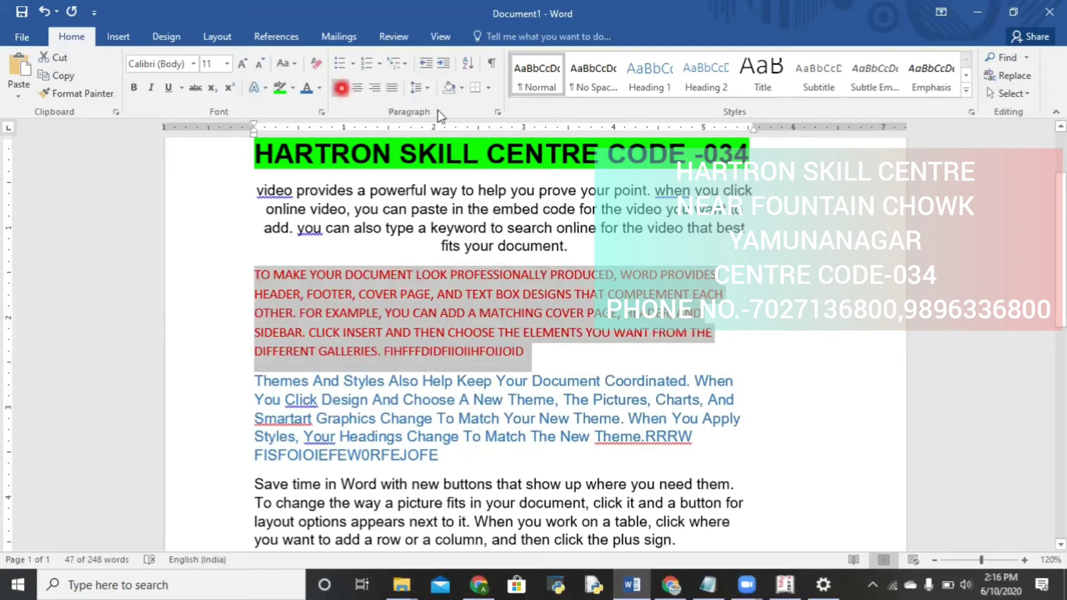
click(418, 87)
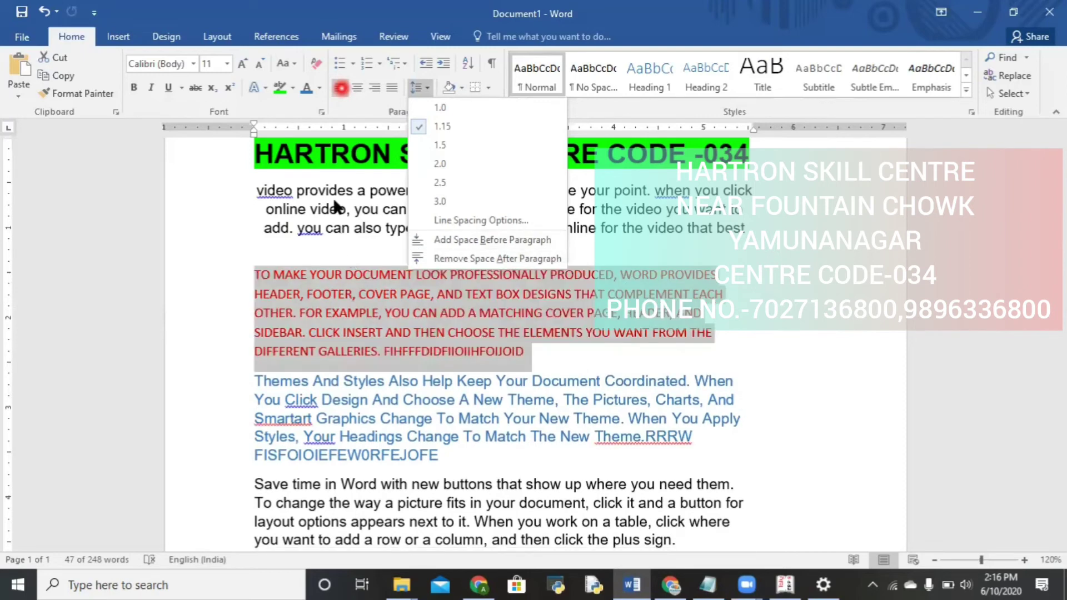
click(390, 140)
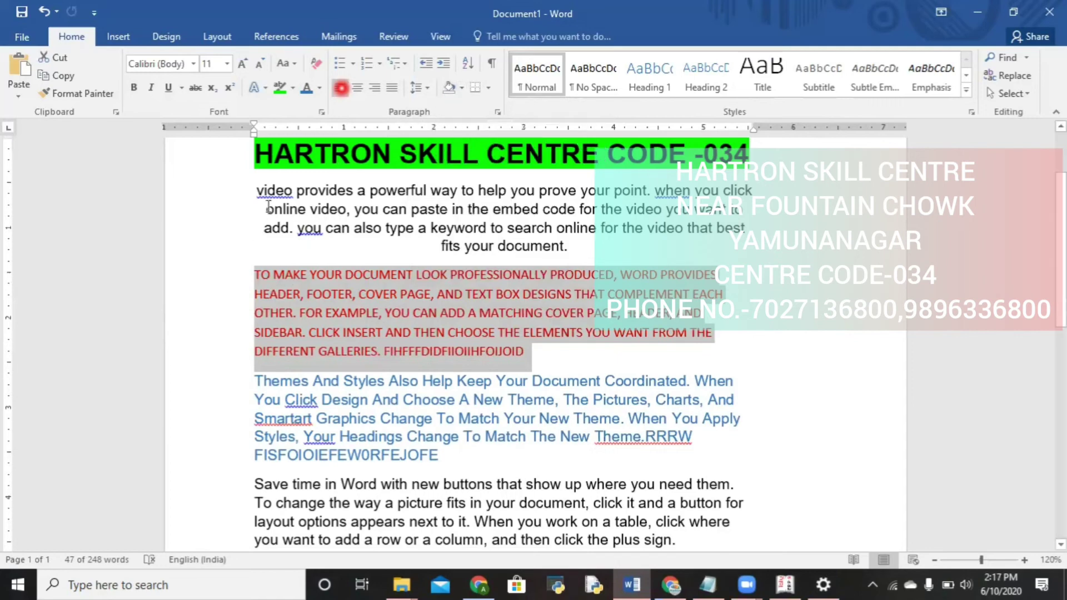
click(251, 247)
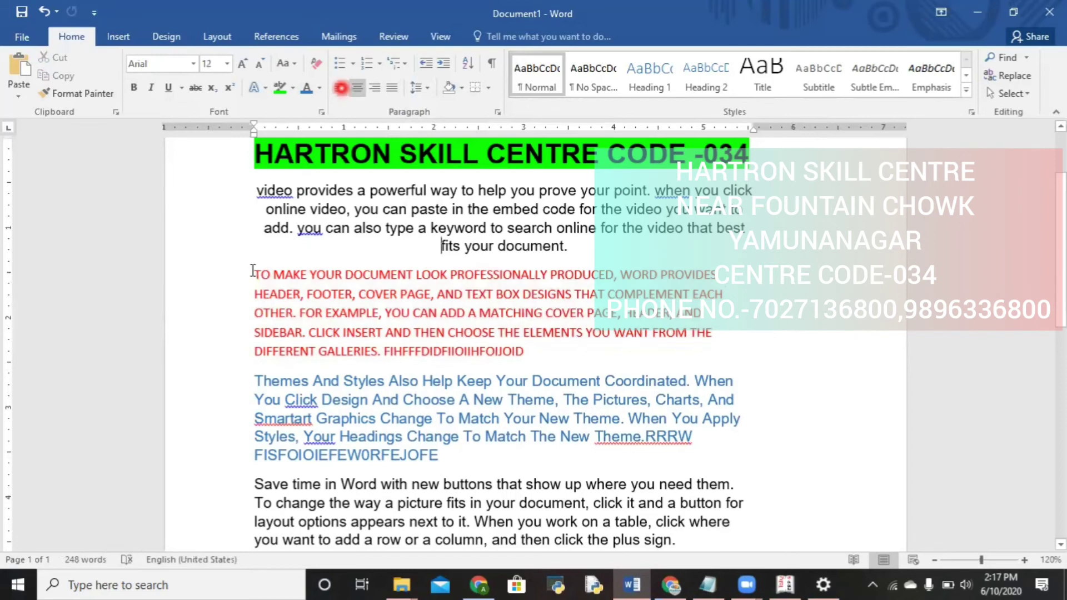
drag(253, 271, 526, 355)
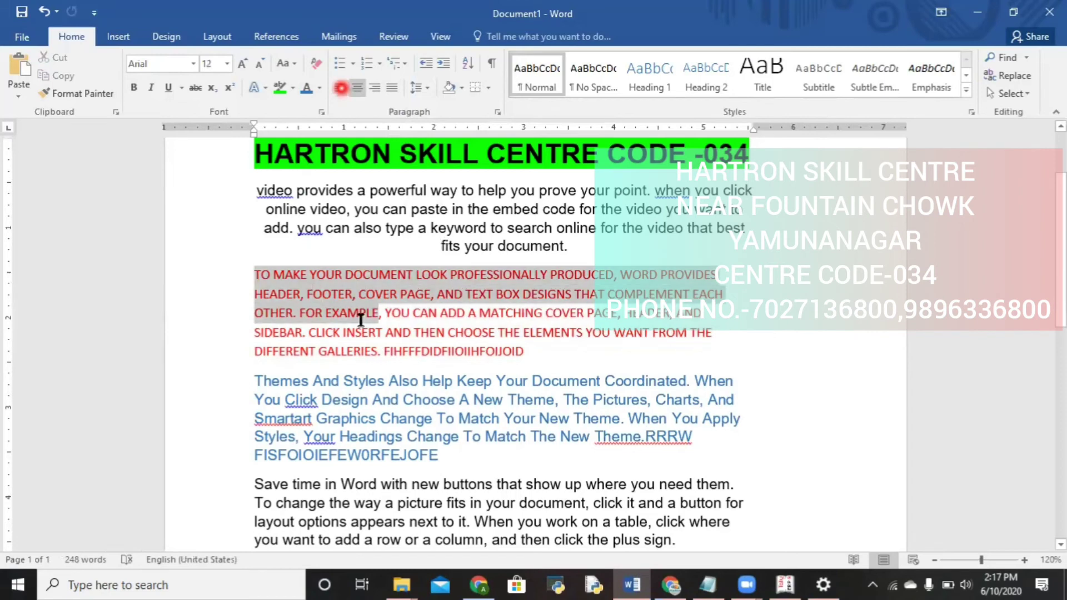
Step: Give the red uppercase paragraph a bright green highlight and the blue Themes And Styles paragraph orange shading
click(280, 87)
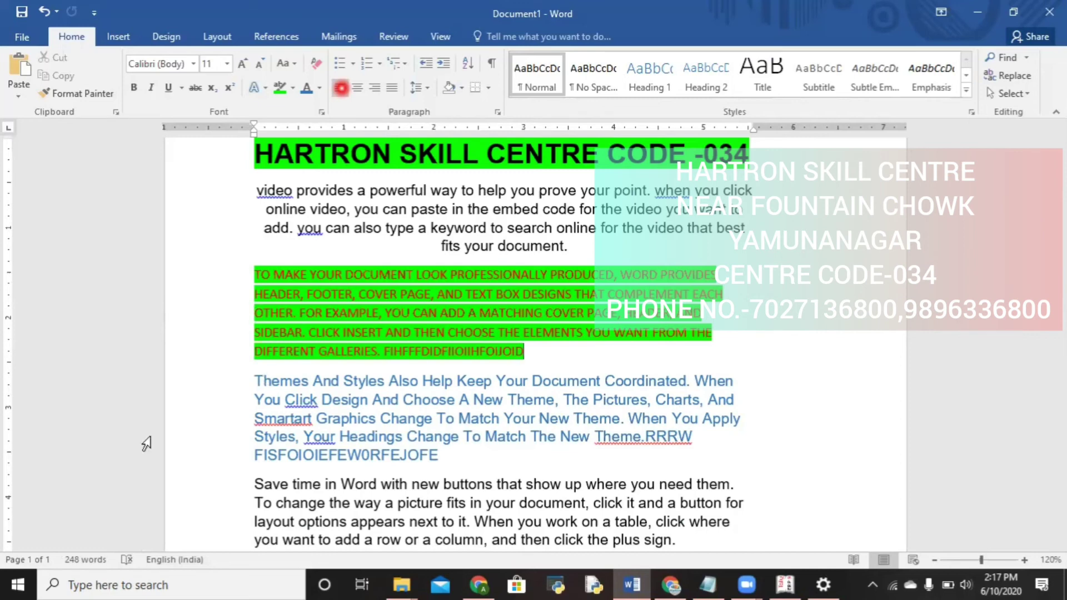
triple_click(357, 425)
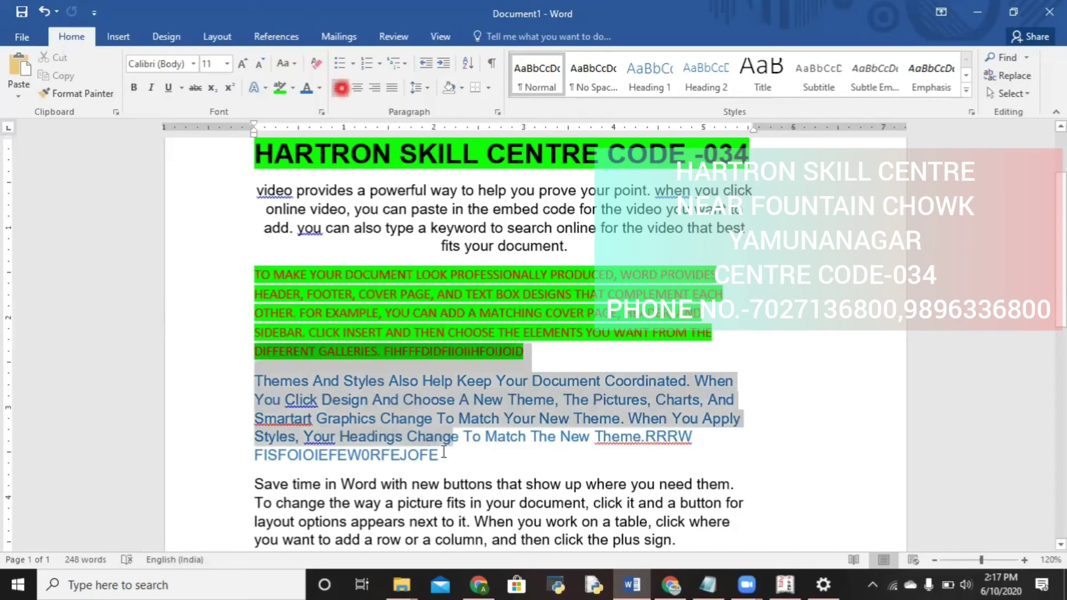
click(232, 381)
key(shift+Down)
key(shift+Down)
key(shift+Down)
key(shift+Down)
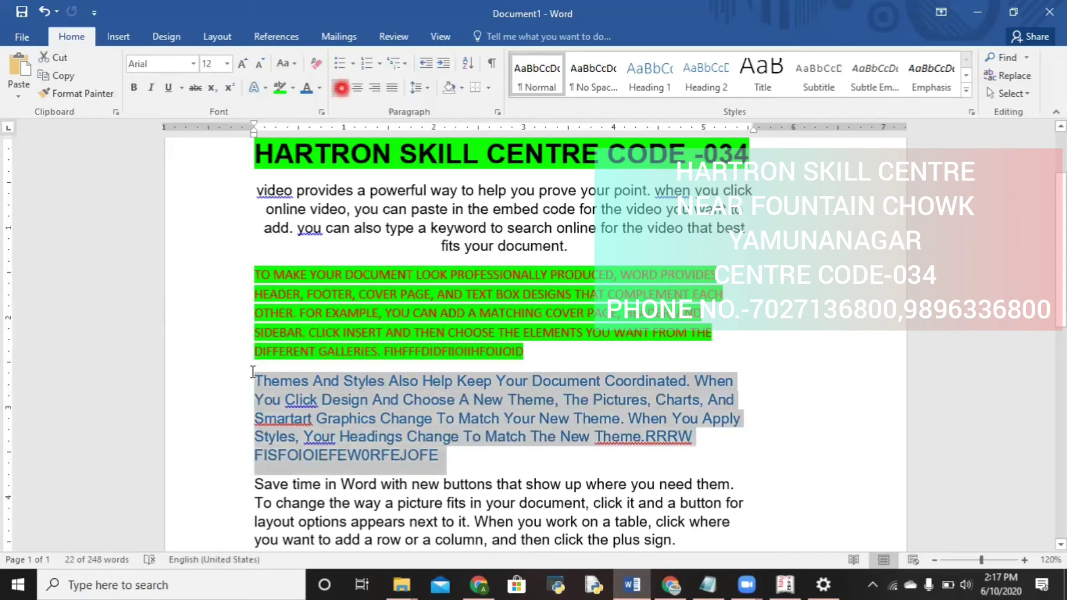
click(462, 87)
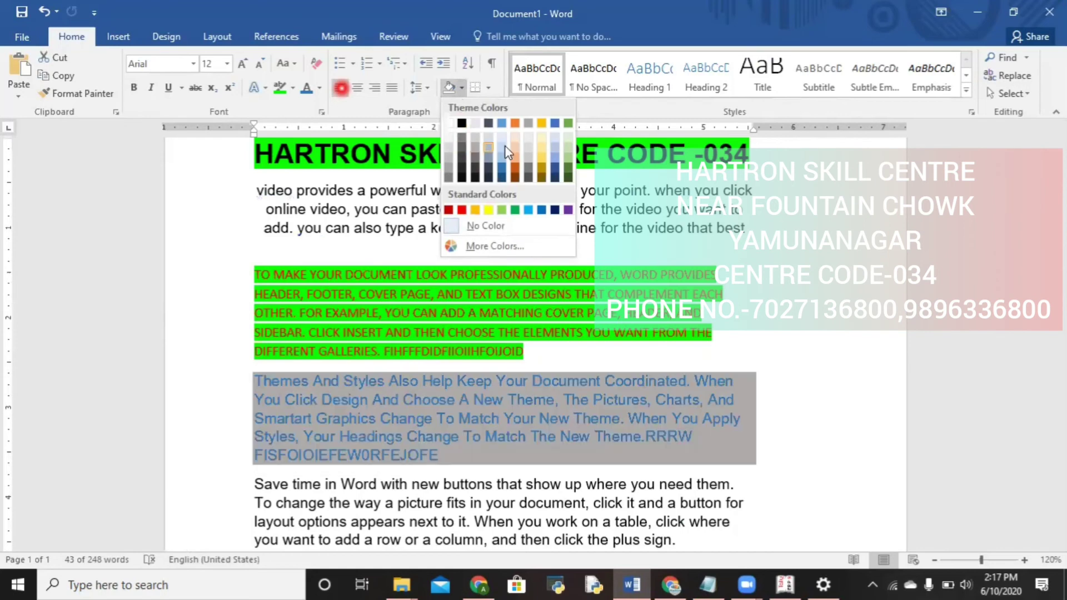
click(516, 162)
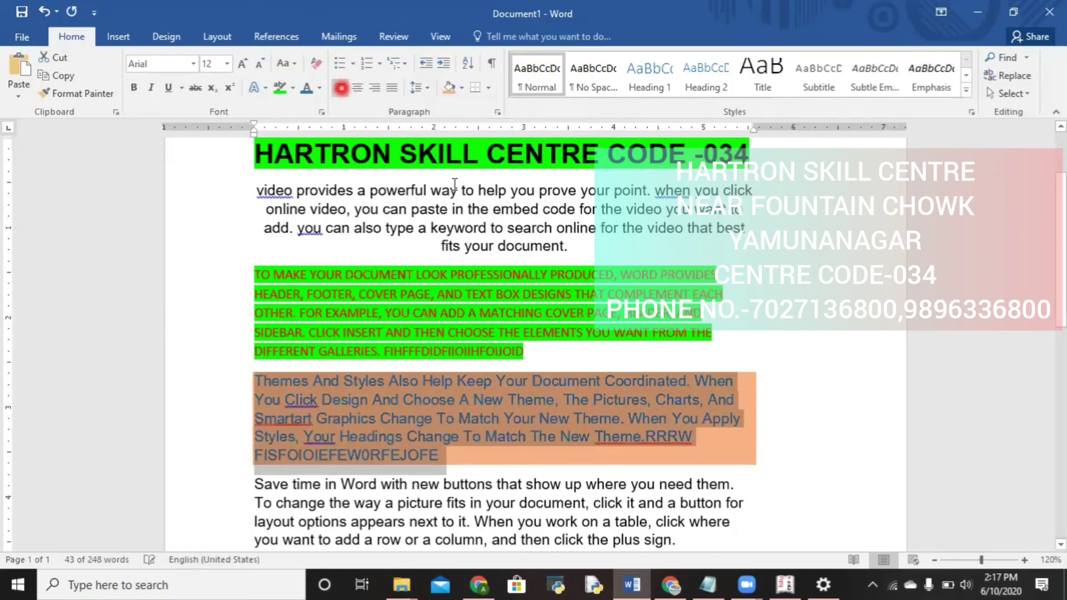
click(224, 311)
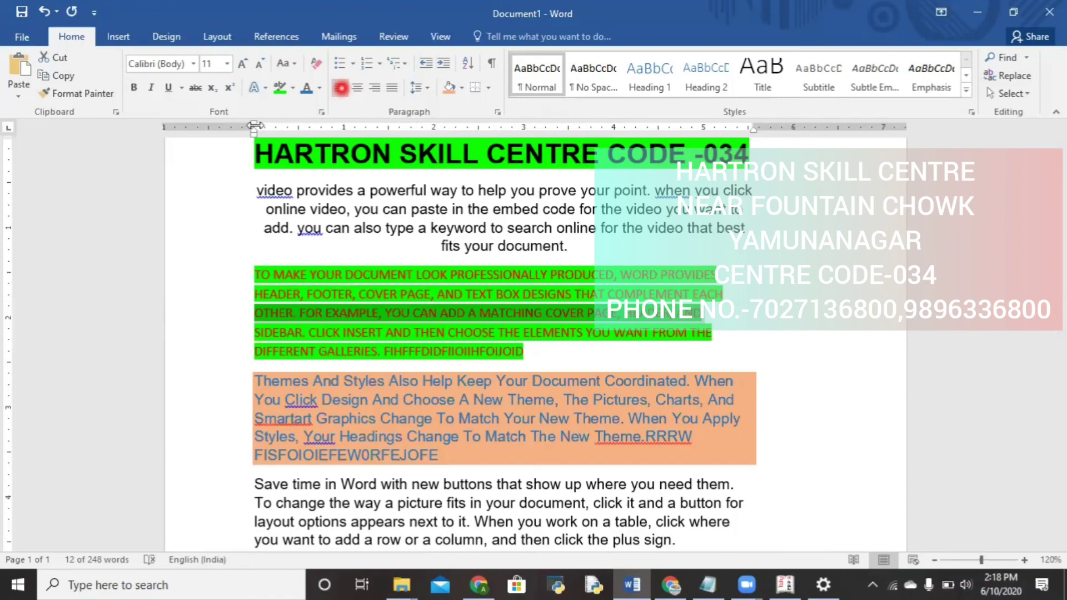
Step: Drag the left indent marker further left, then increase the green paragraph's indent five times
drag(253, 129, 219, 129)
mouse_move(388, 115)
mouse_down()
mouse_move(224, 208)
mouse_move(208, 129)
mouse_up()
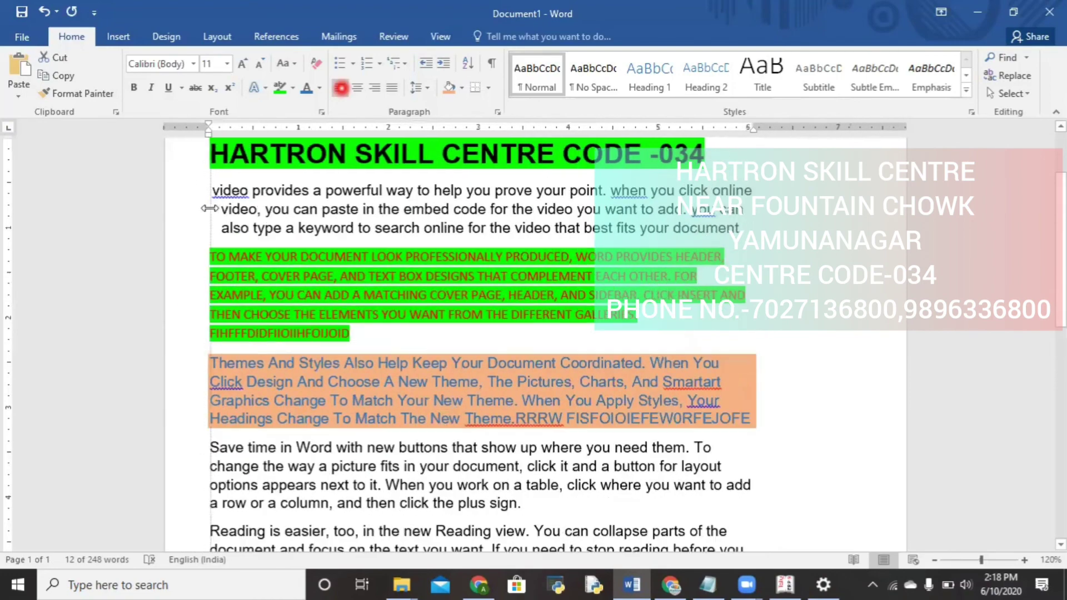
click(444, 63)
click(443, 63)
click(443, 63)
click(443, 63)
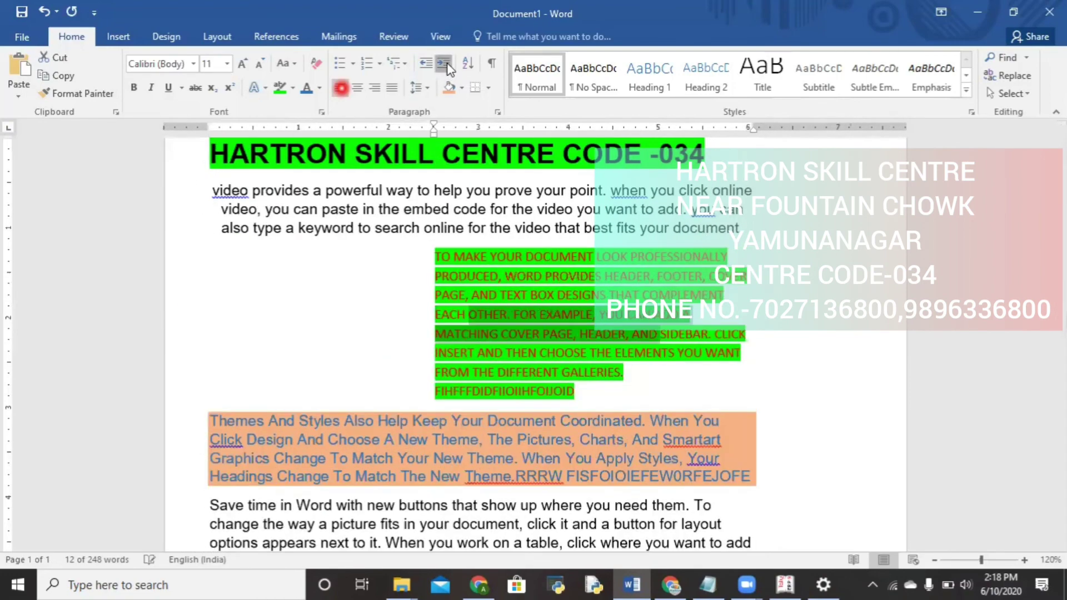
click(443, 63)
click(443, 63)
click(445, 64)
click(444, 63)
click(445, 64)
click(444, 63)
click(445, 64)
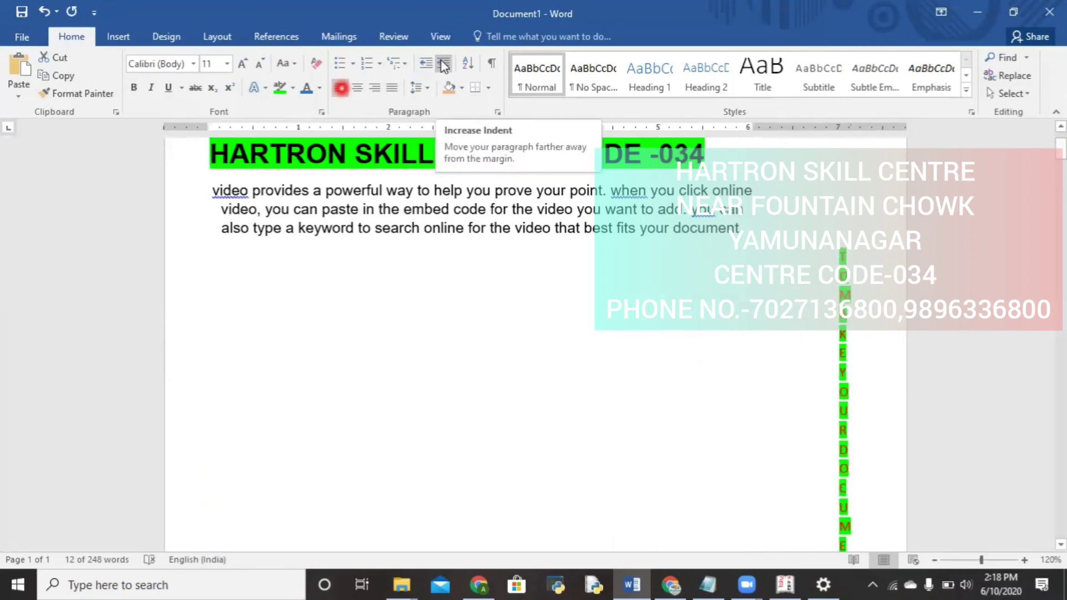
Step: Decrease the green paragraph's indent six times back to flush and try a hanging indent
click(427, 66)
click(427, 66)
click(427, 66)
click(427, 65)
click(427, 66)
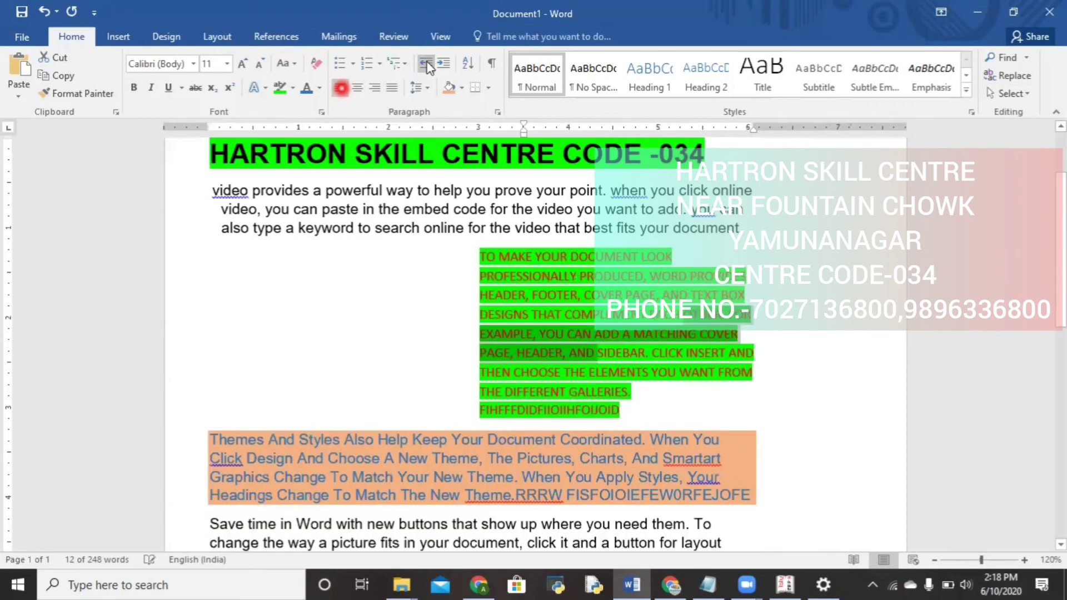
click(427, 65)
click(427, 65)
click(427, 66)
click(427, 65)
click(427, 65)
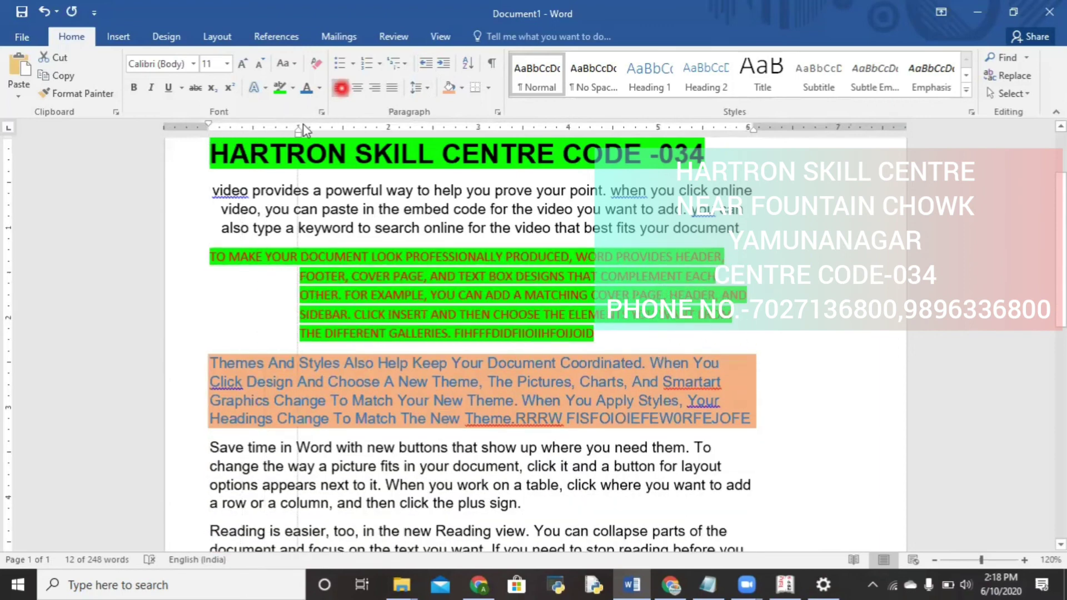
mouse_move(208, 132)
mouse_down()
mouse_move(521, 129)
mouse_move(208, 136)
mouse_up()
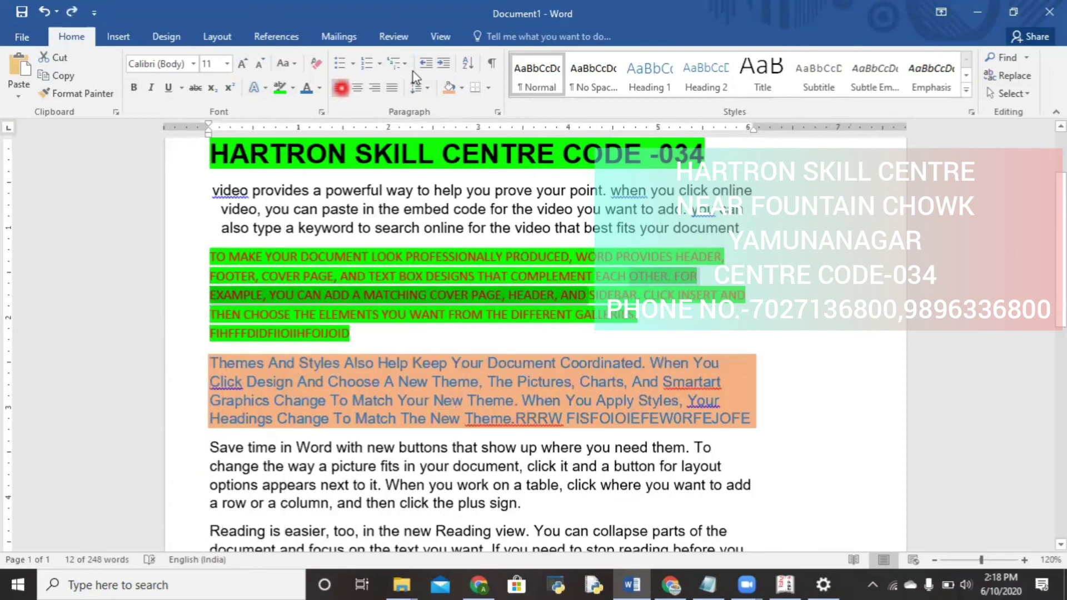